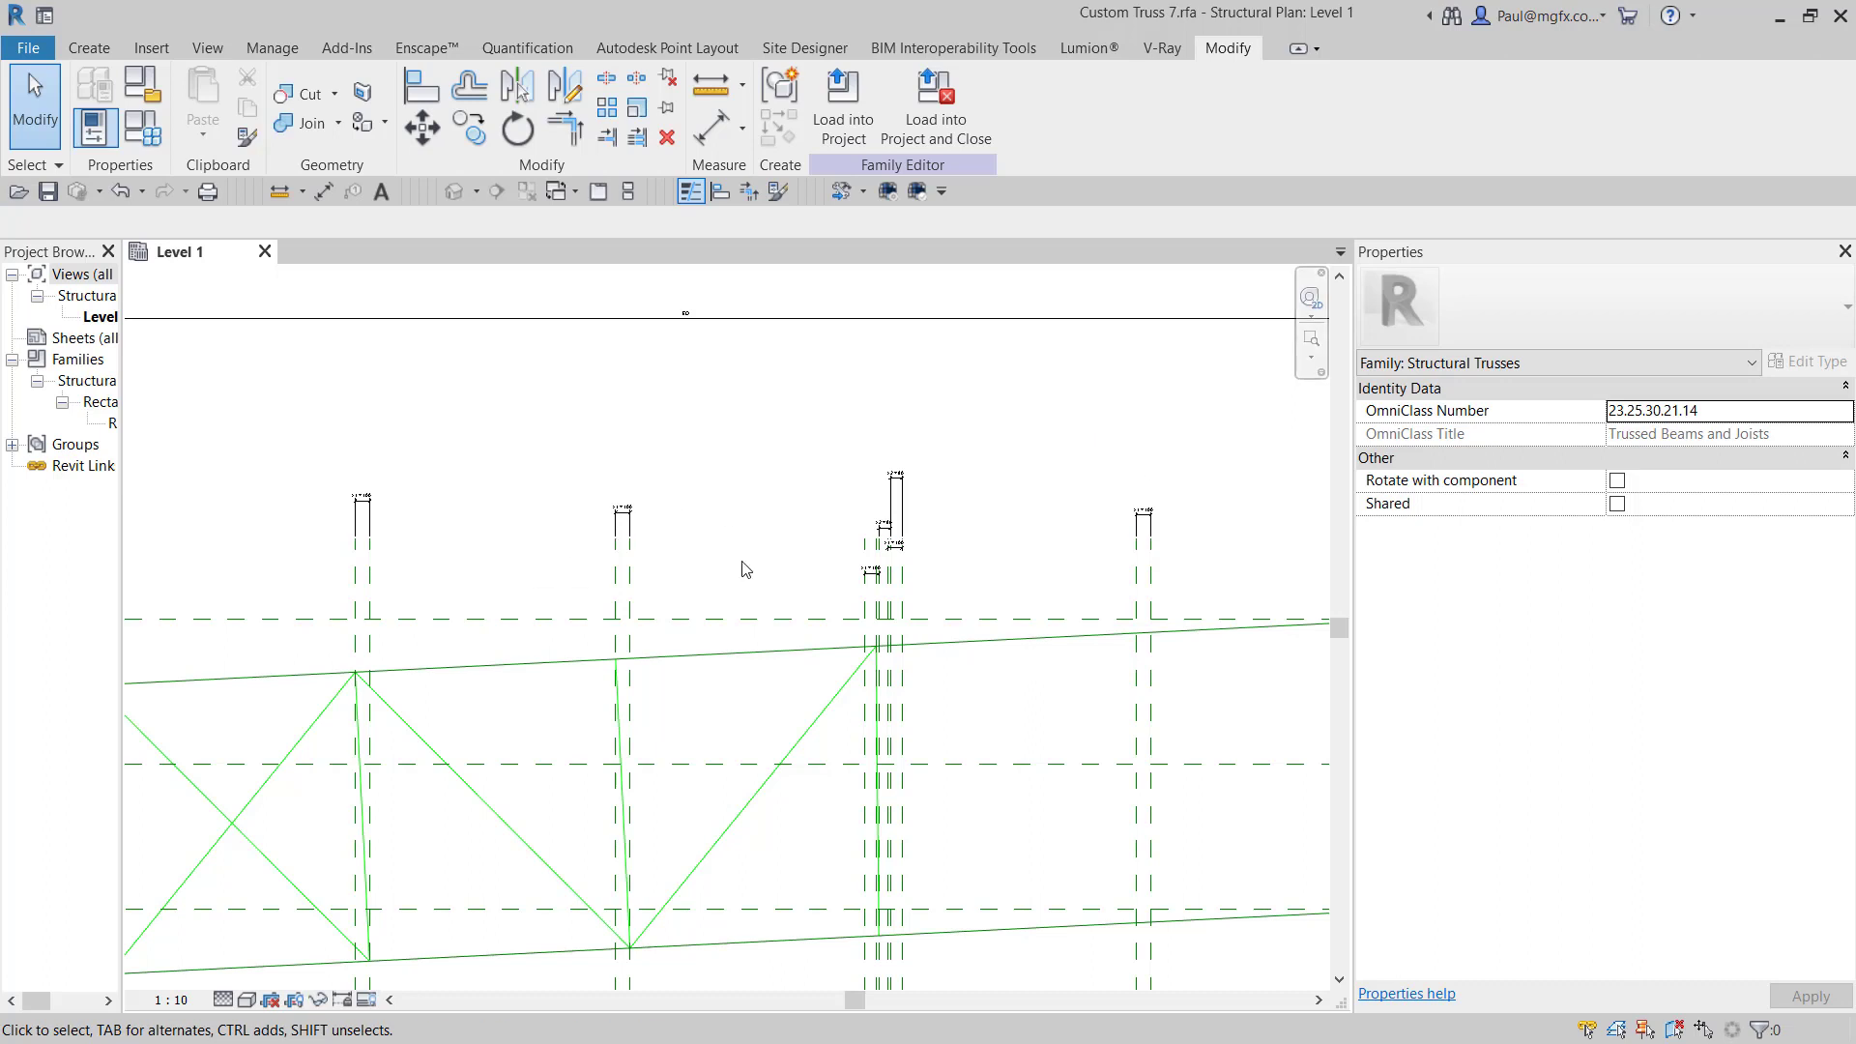
Examine the overall truss layout and where the web lines meet the clustered vertical reference planes near its right end
scroll(743, 569, down, 4)
middle_drag(716, 597, 867, 579)
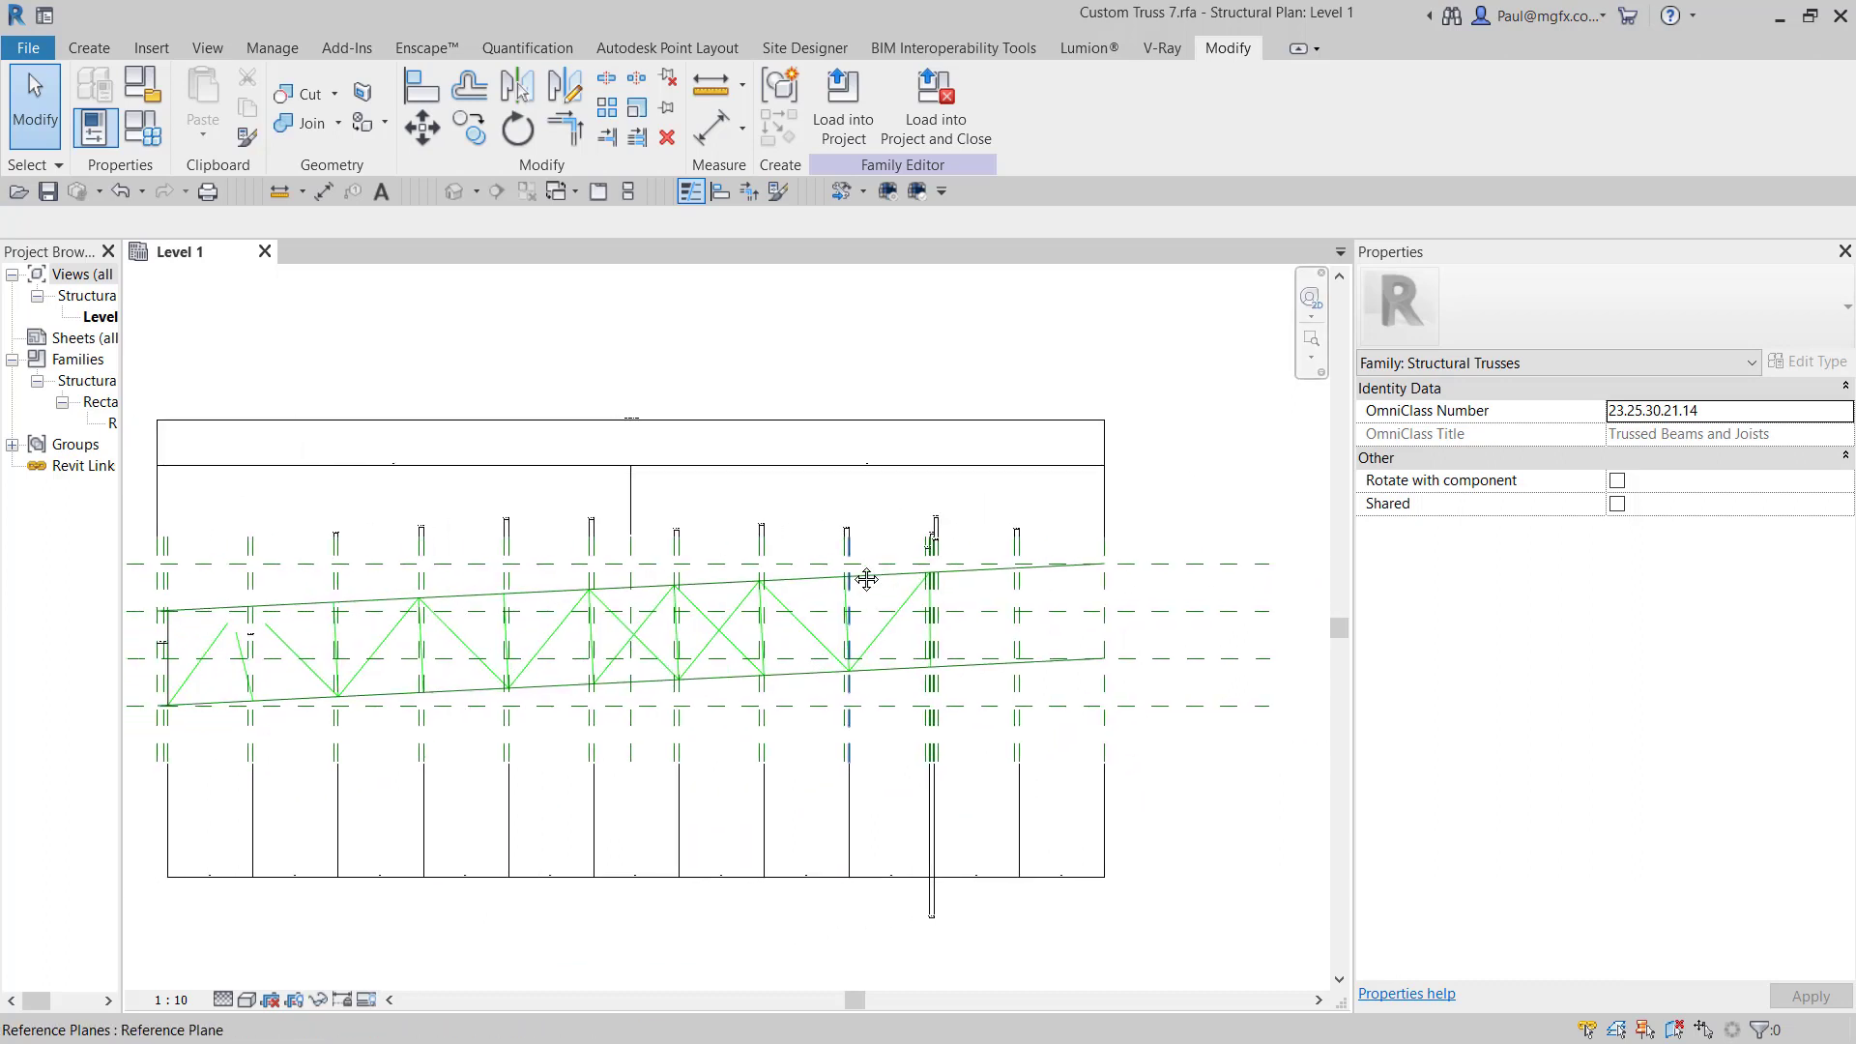
scroll(883, 555, up, 3)
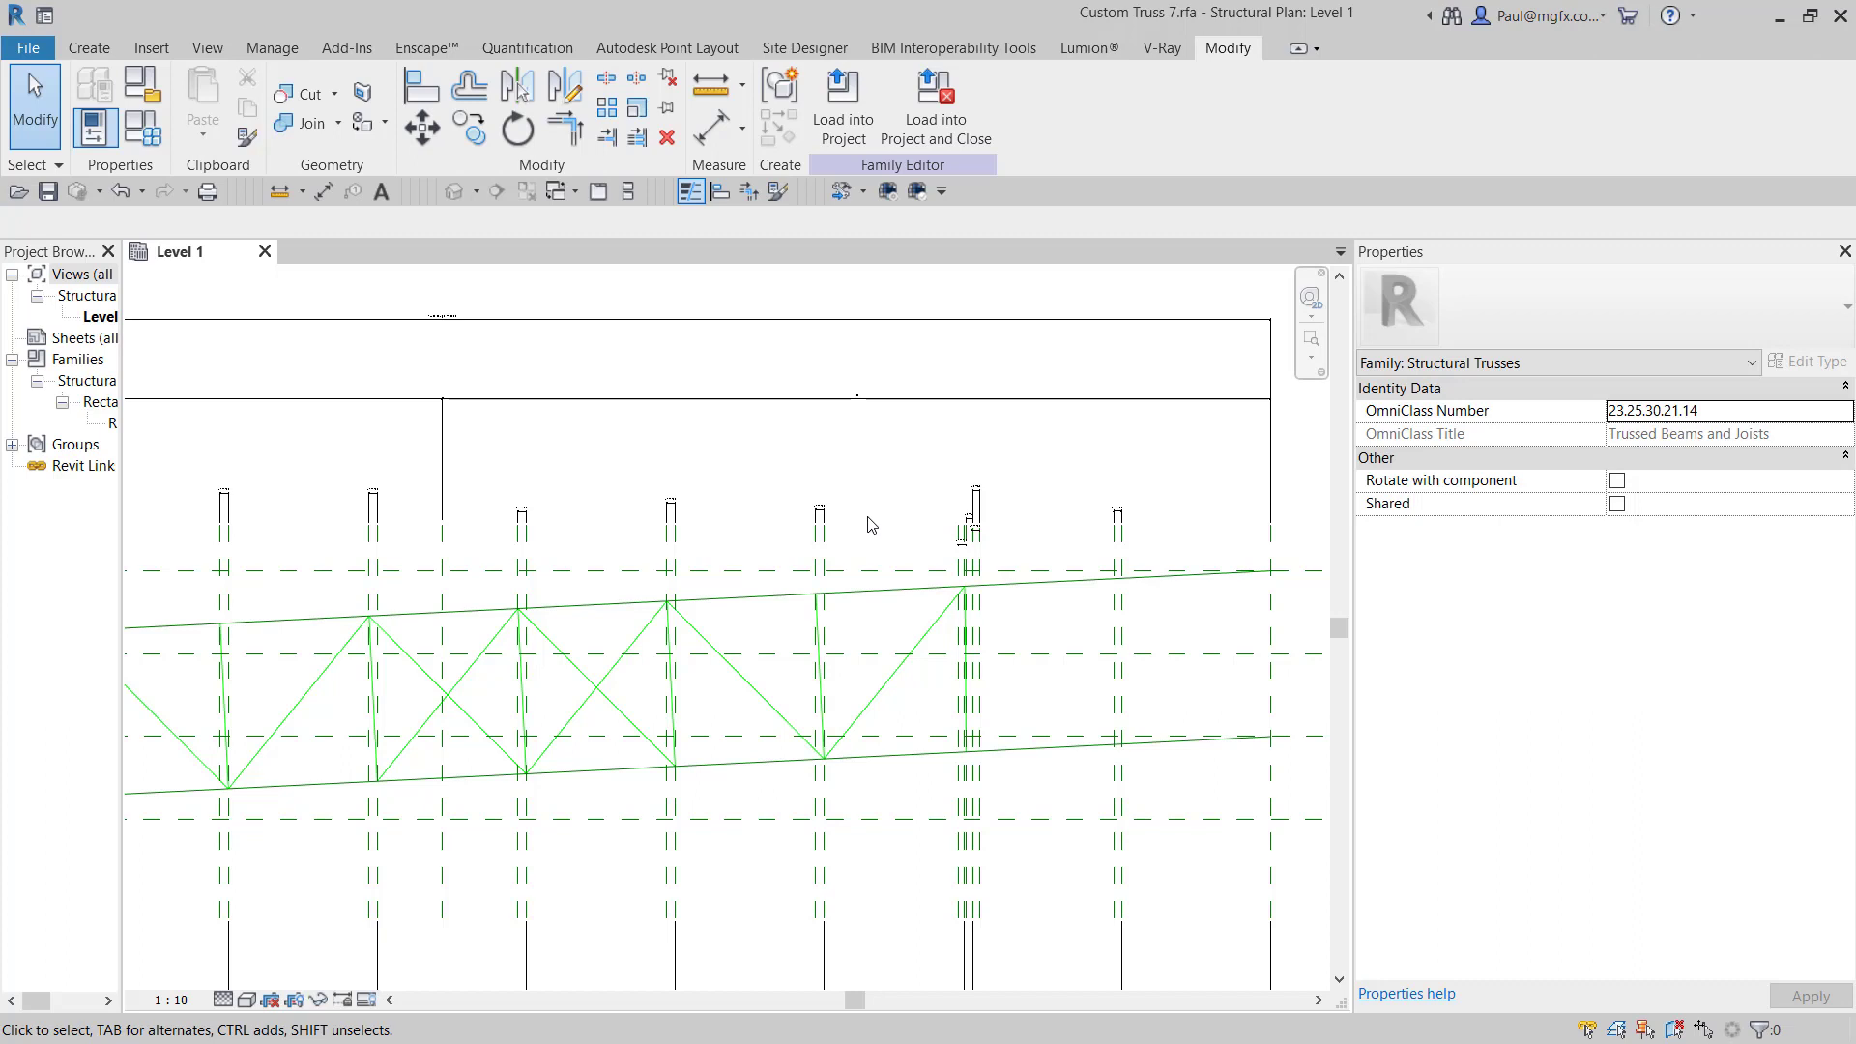
scroll(1063, 639, up, 2)
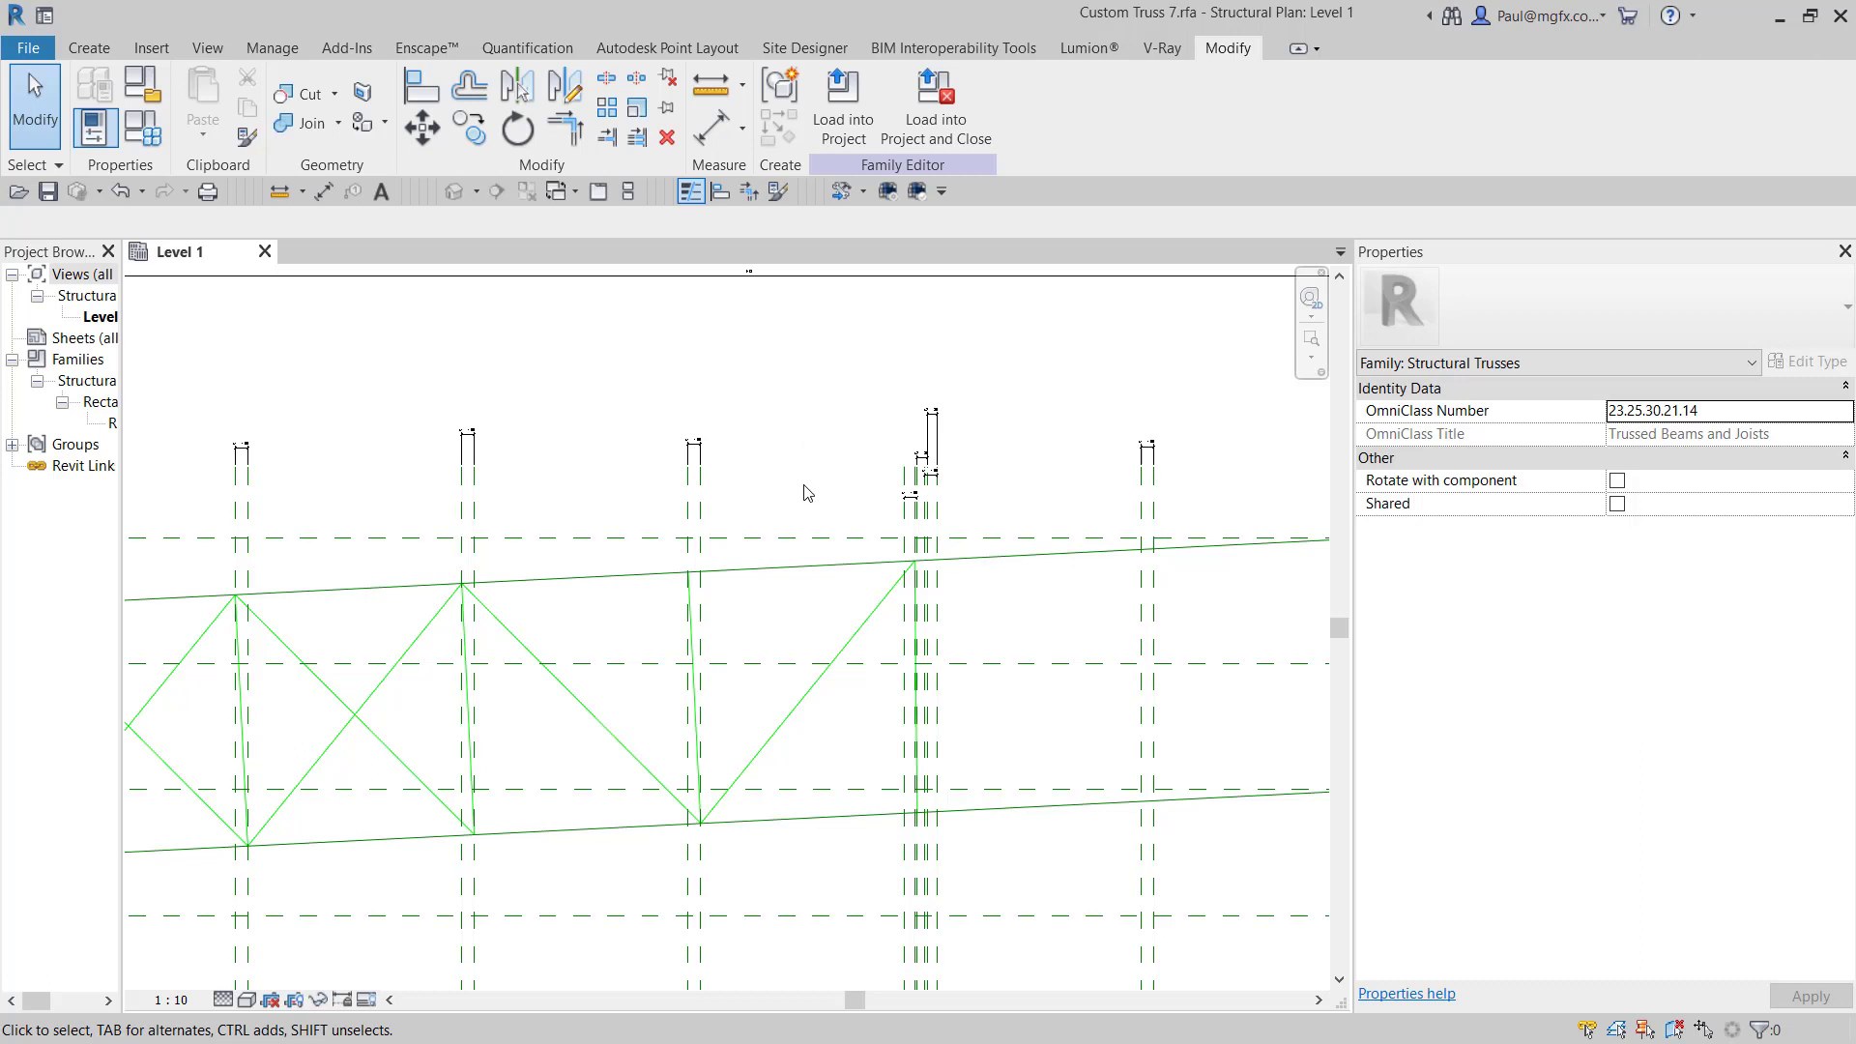
scroll(808, 493, down, 3)
middle_drag(866, 489, 986, 484)
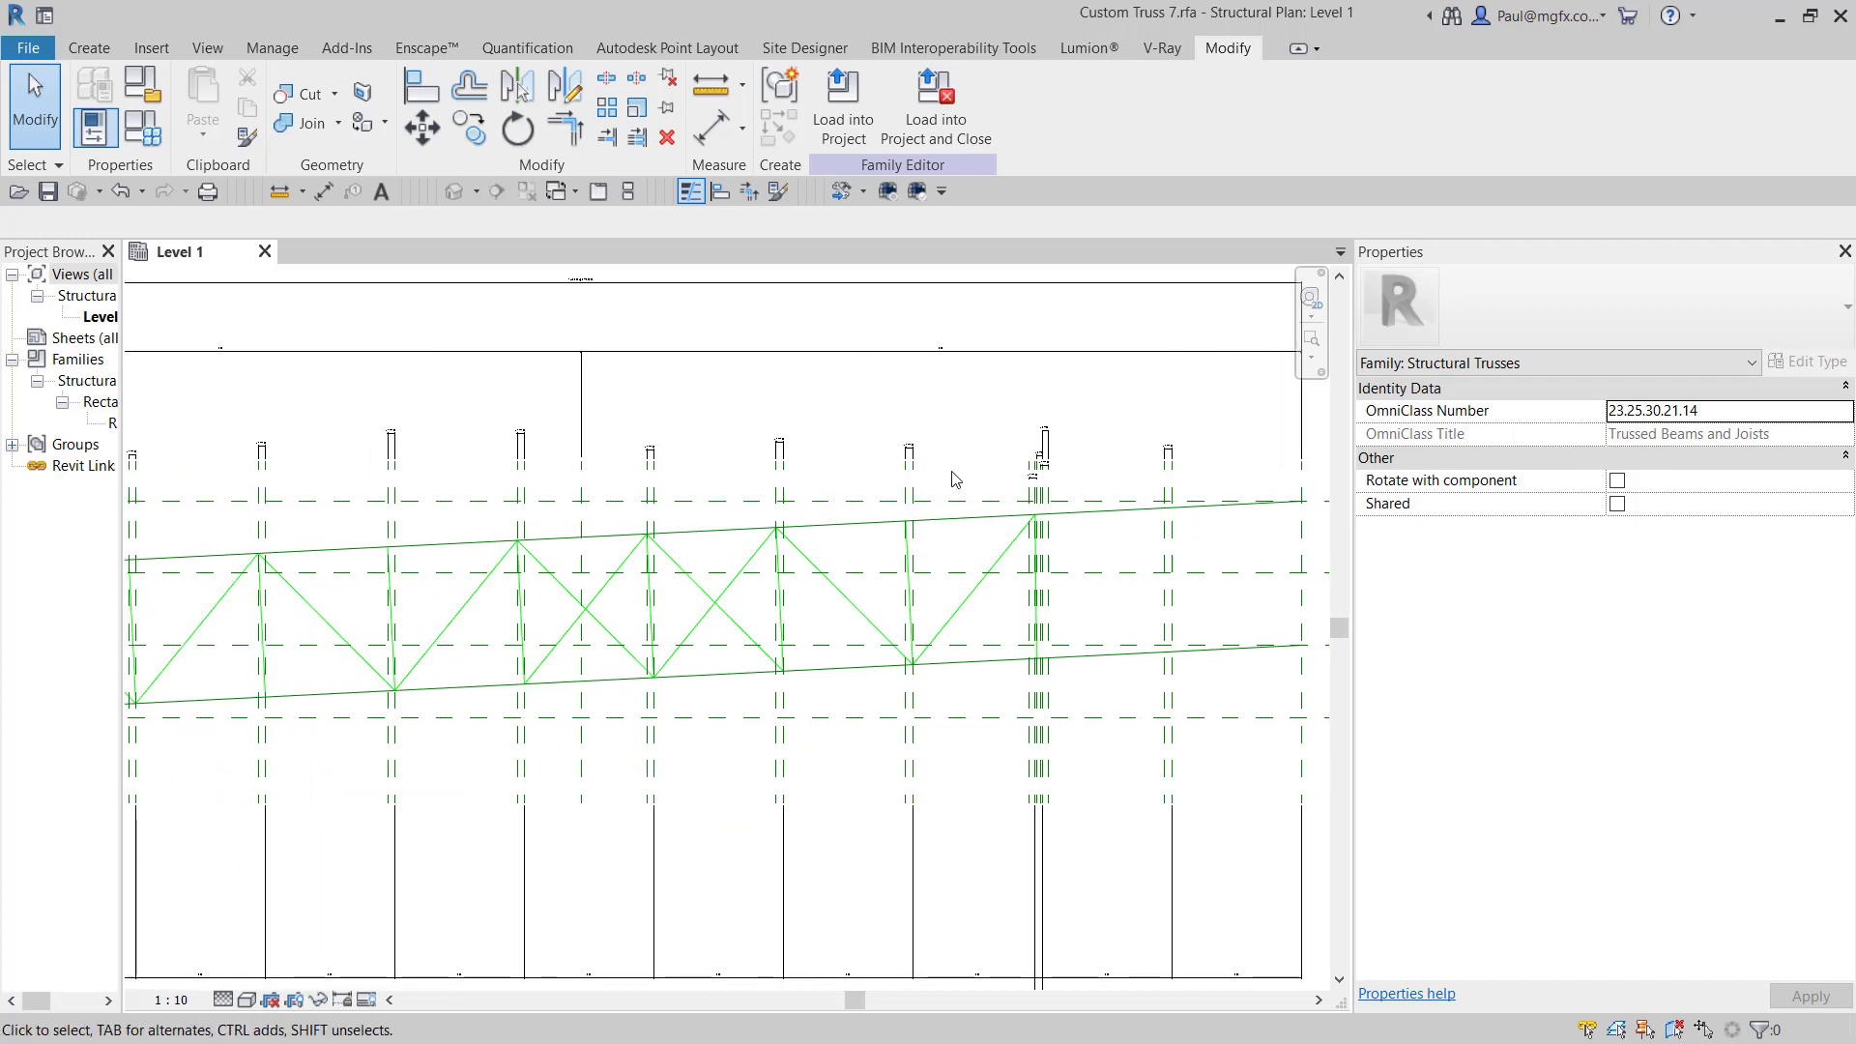
scroll(1099, 505, up, 5)
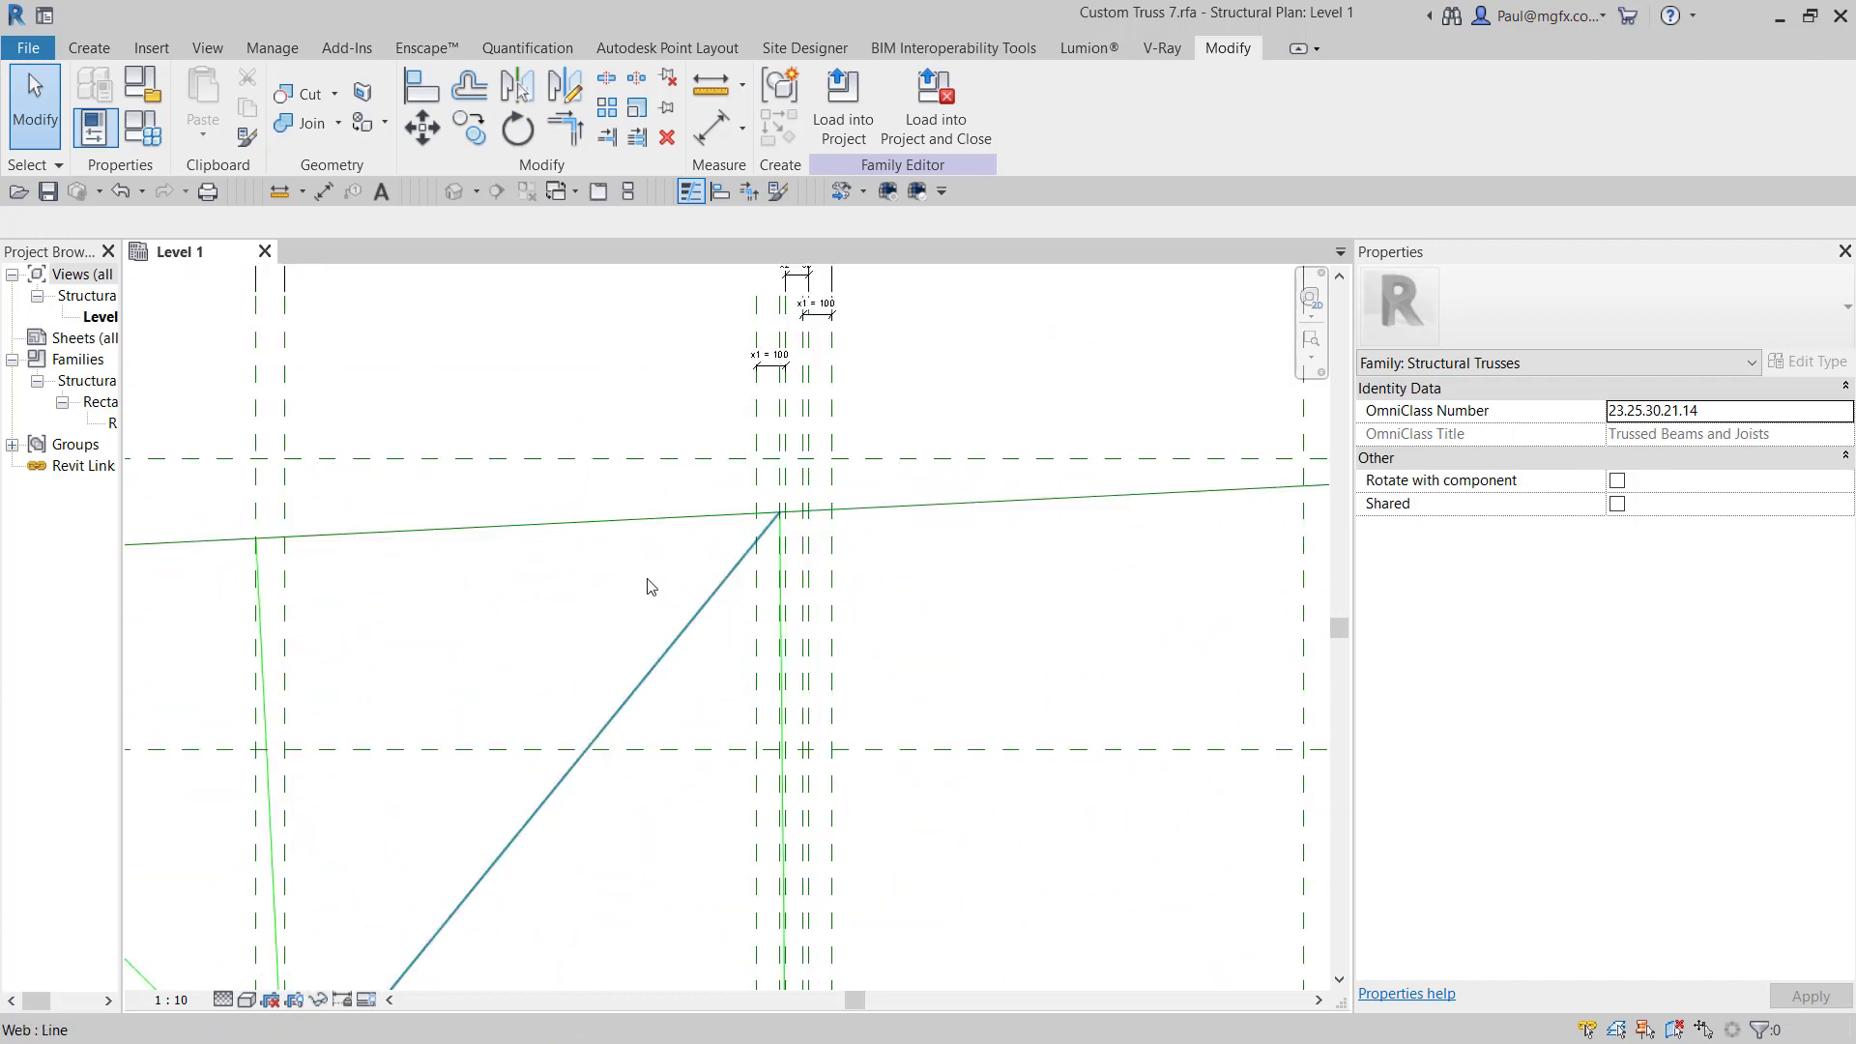
scroll(653, 581, up, 2)
scroll(656, 581, down, 2)
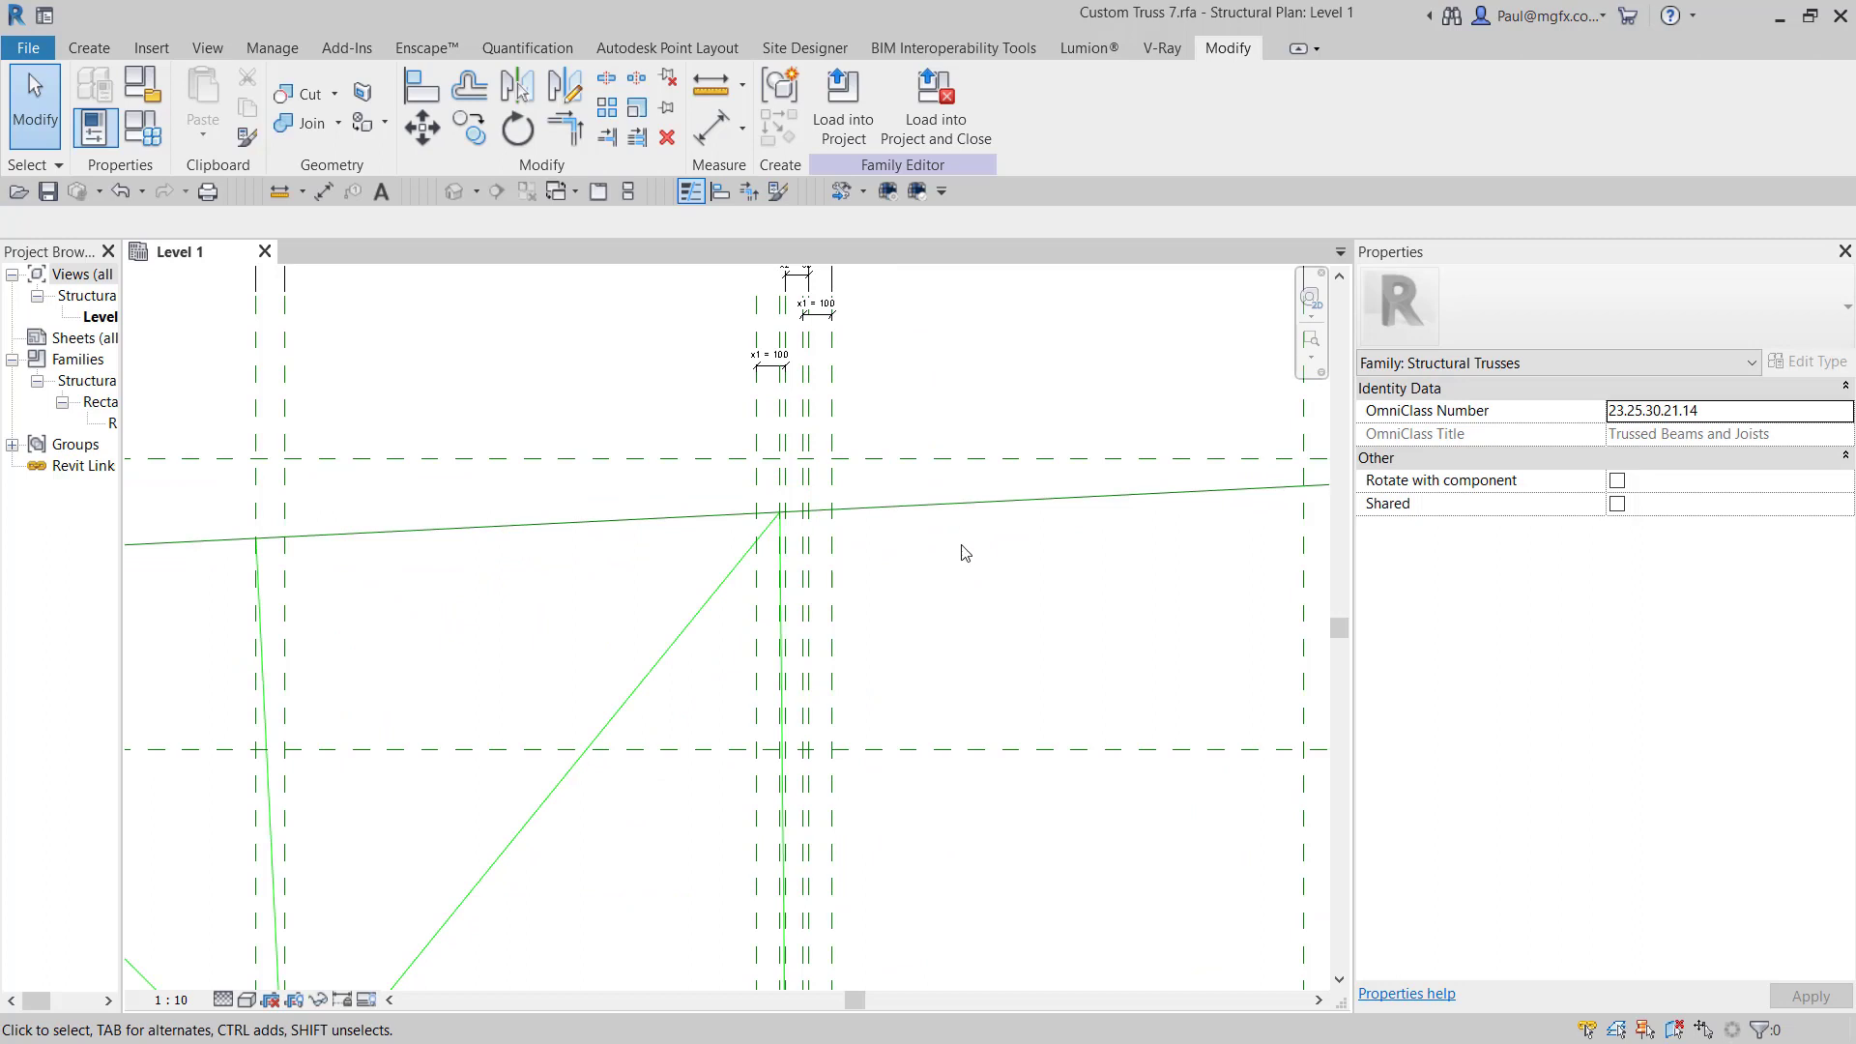
scroll(962, 552, down, 3)
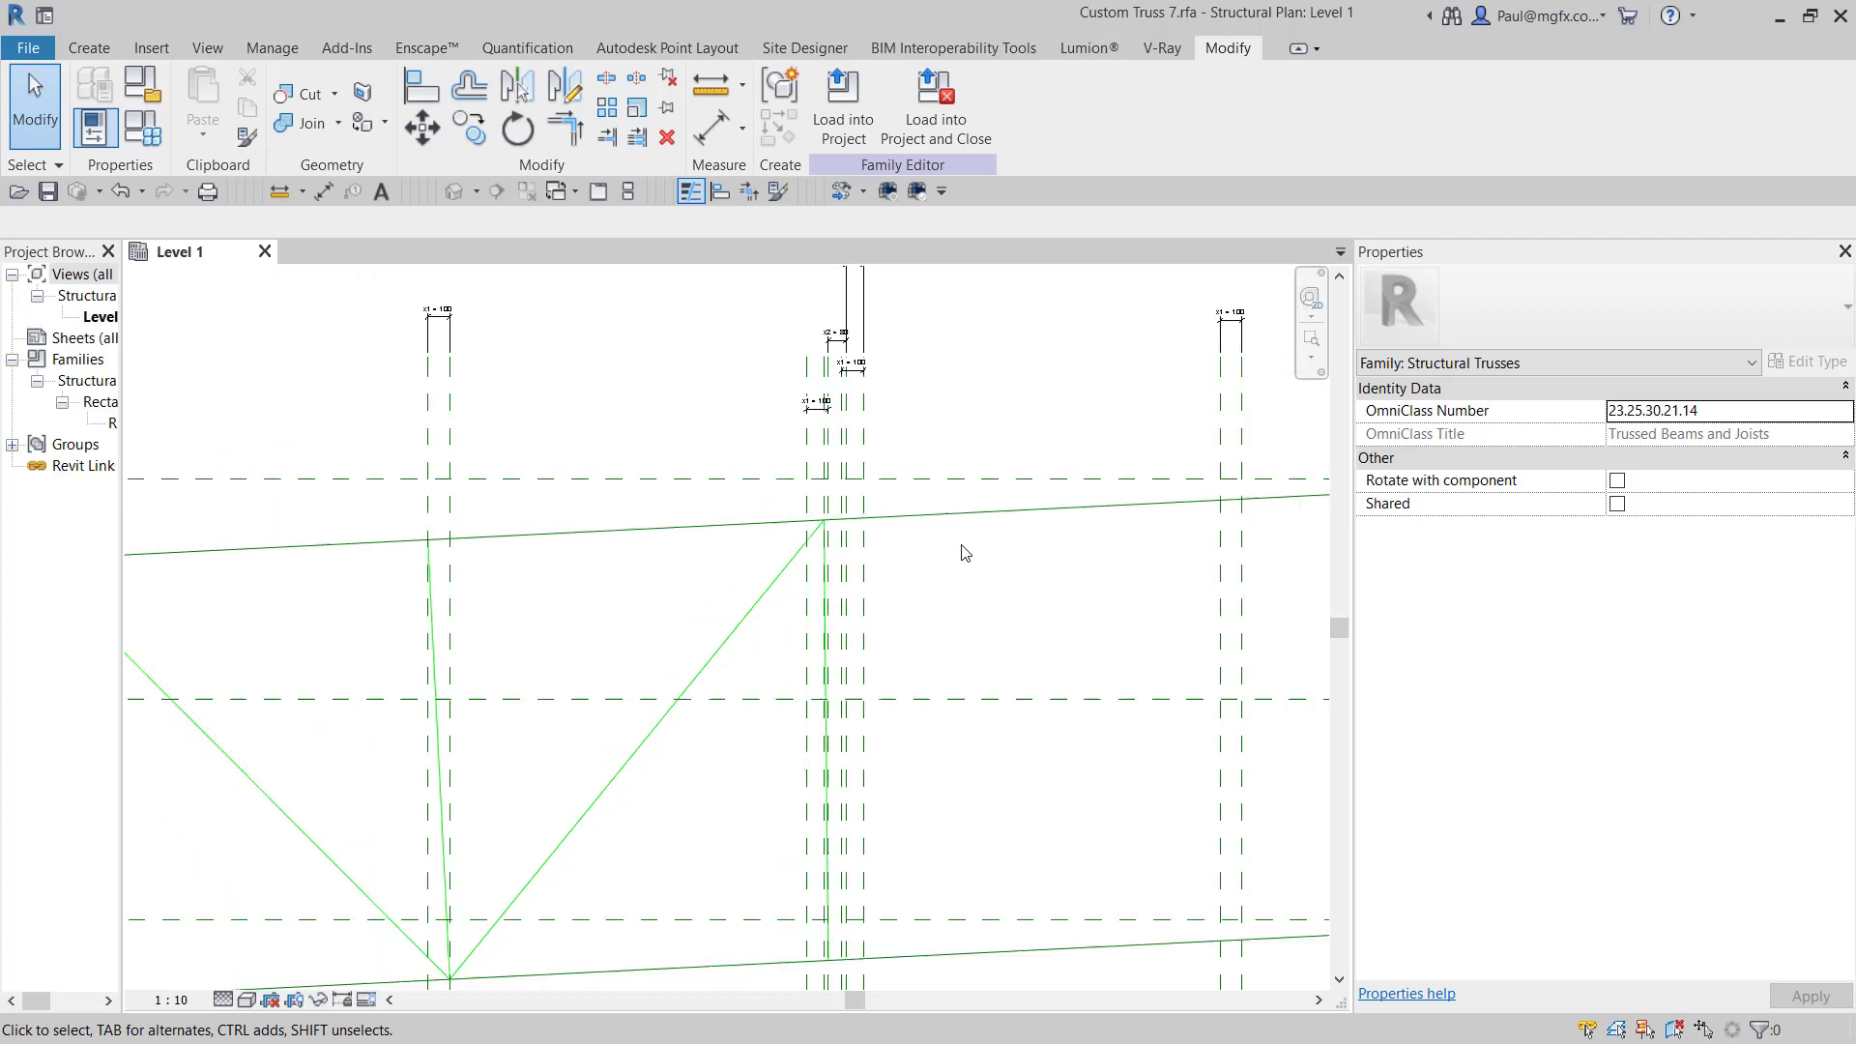
middle_drag(964, 547, 723, 552)
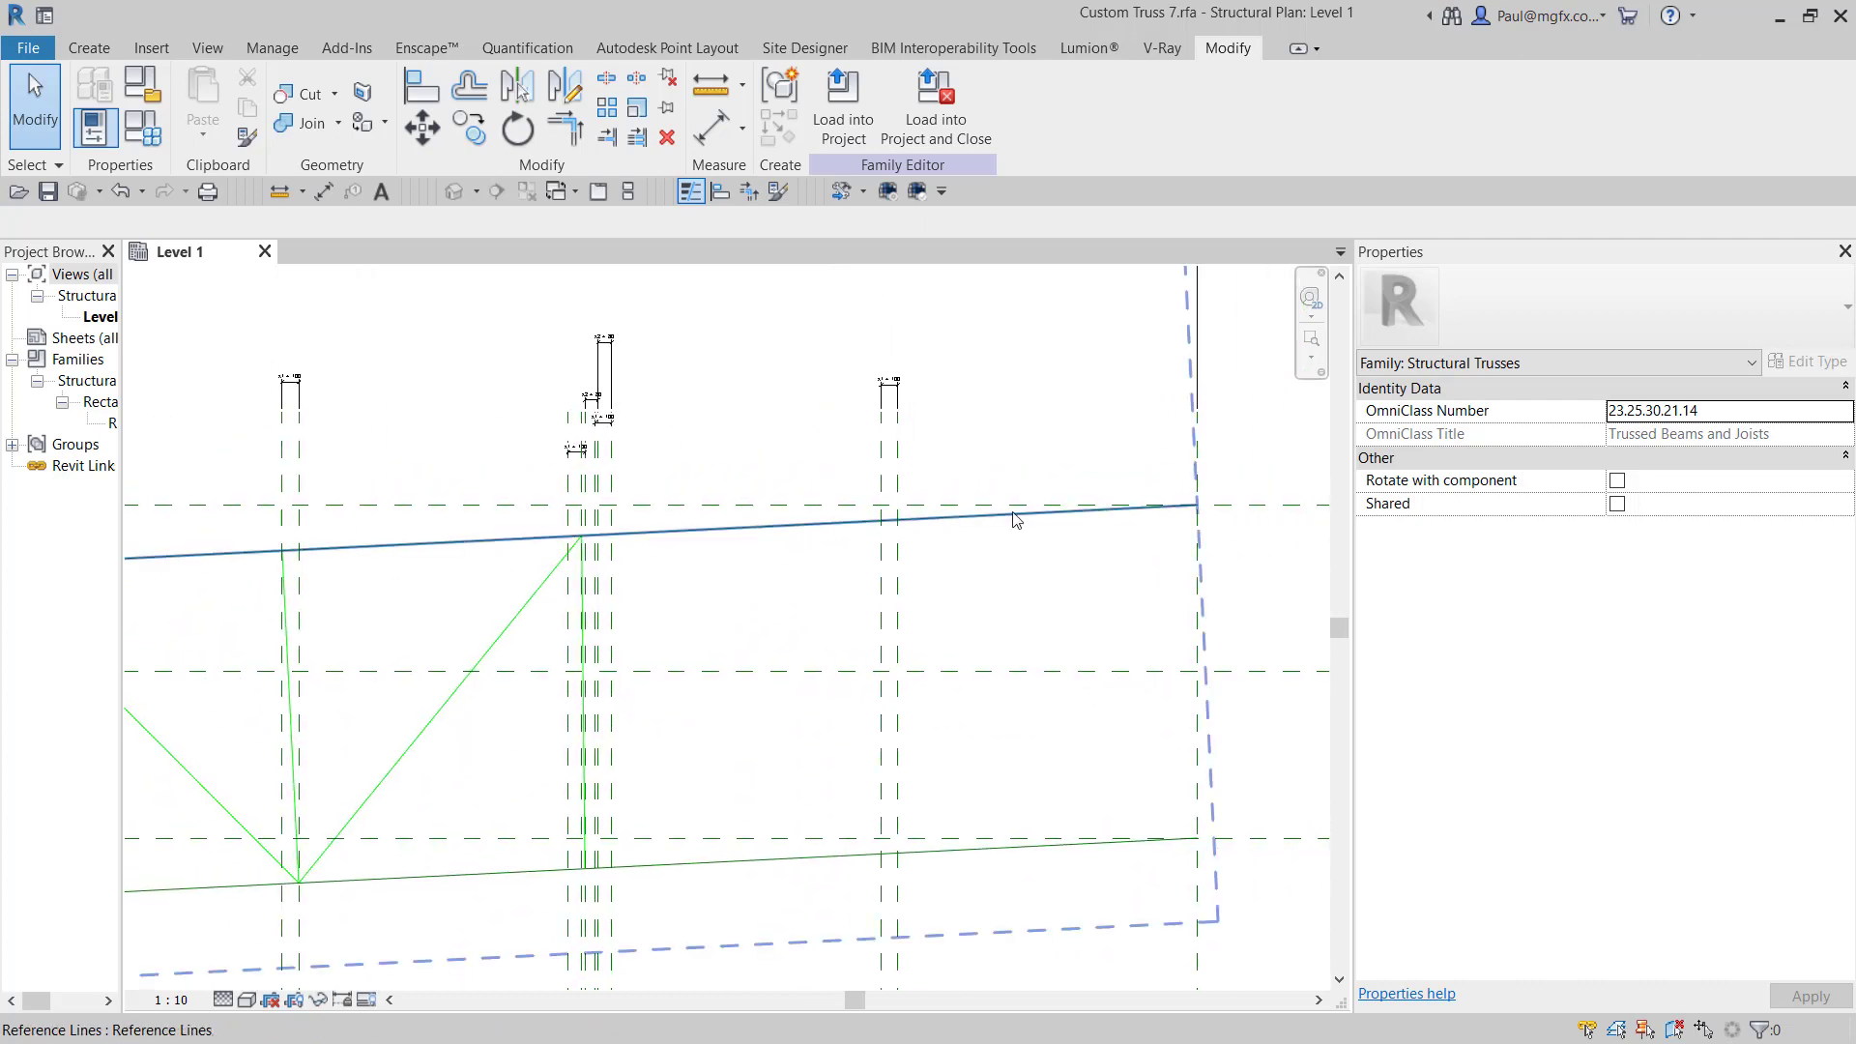
Inspect the left end of the truss and identify the Top reference plane above it
scroll(870, 538, down, 5)
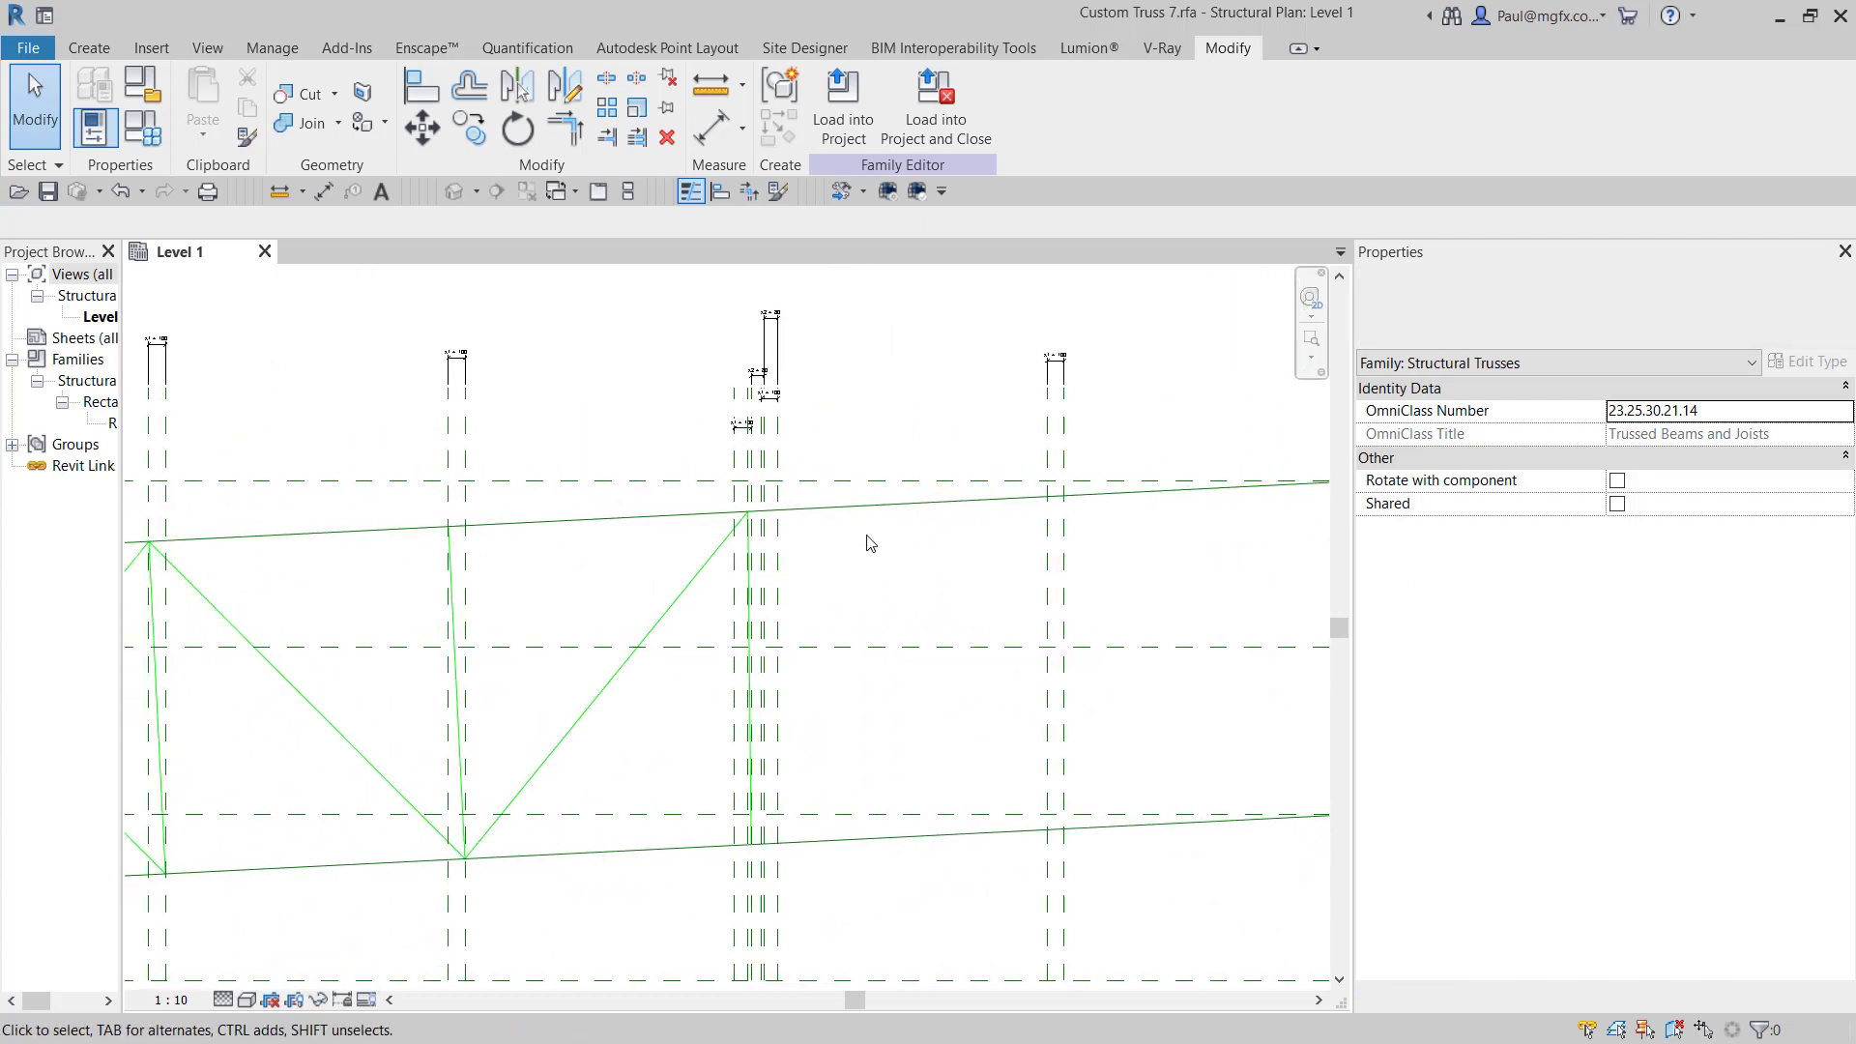
middle_drag(170, 651, 487, 627)
scroll(491, 563, up, 7)
scroll(488, 556, down, 4)
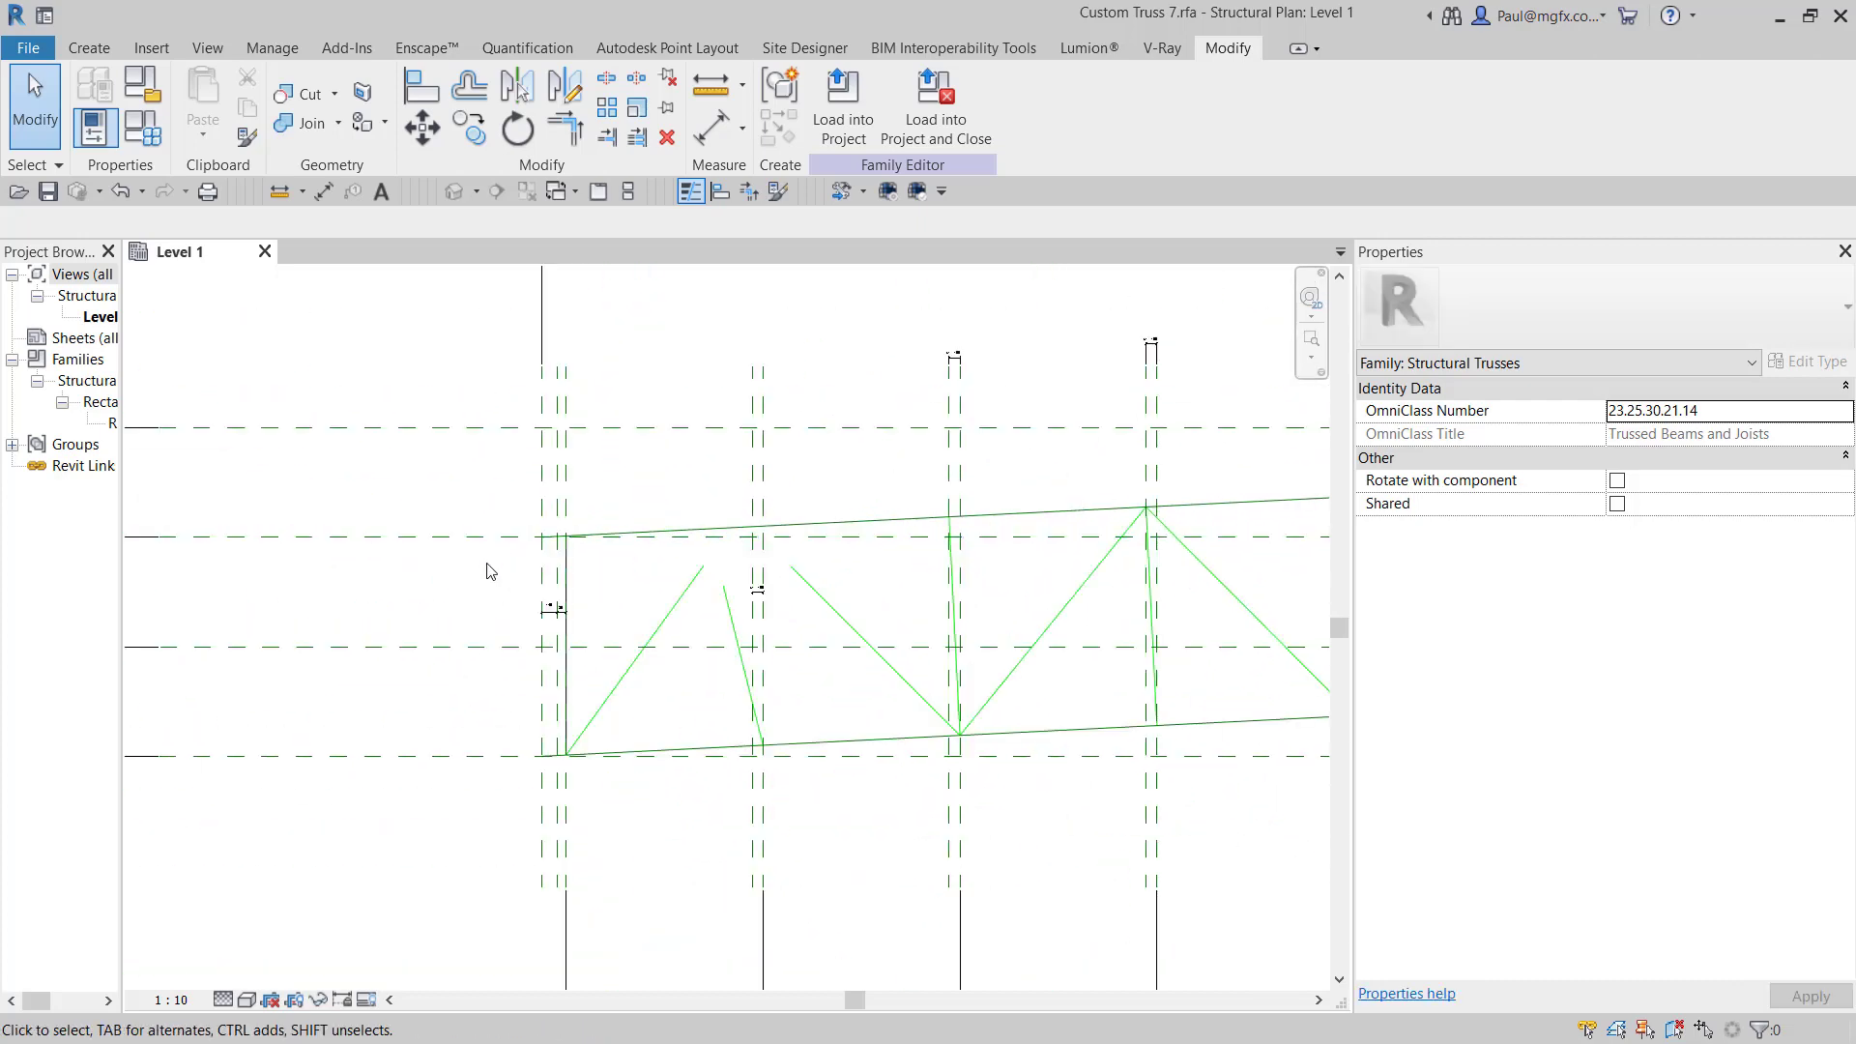
scroll(551, 474, up, 1)
middle_drag(571, 458, 589, 416)
scroll(550, 415, up, 1)
click(417, 476)
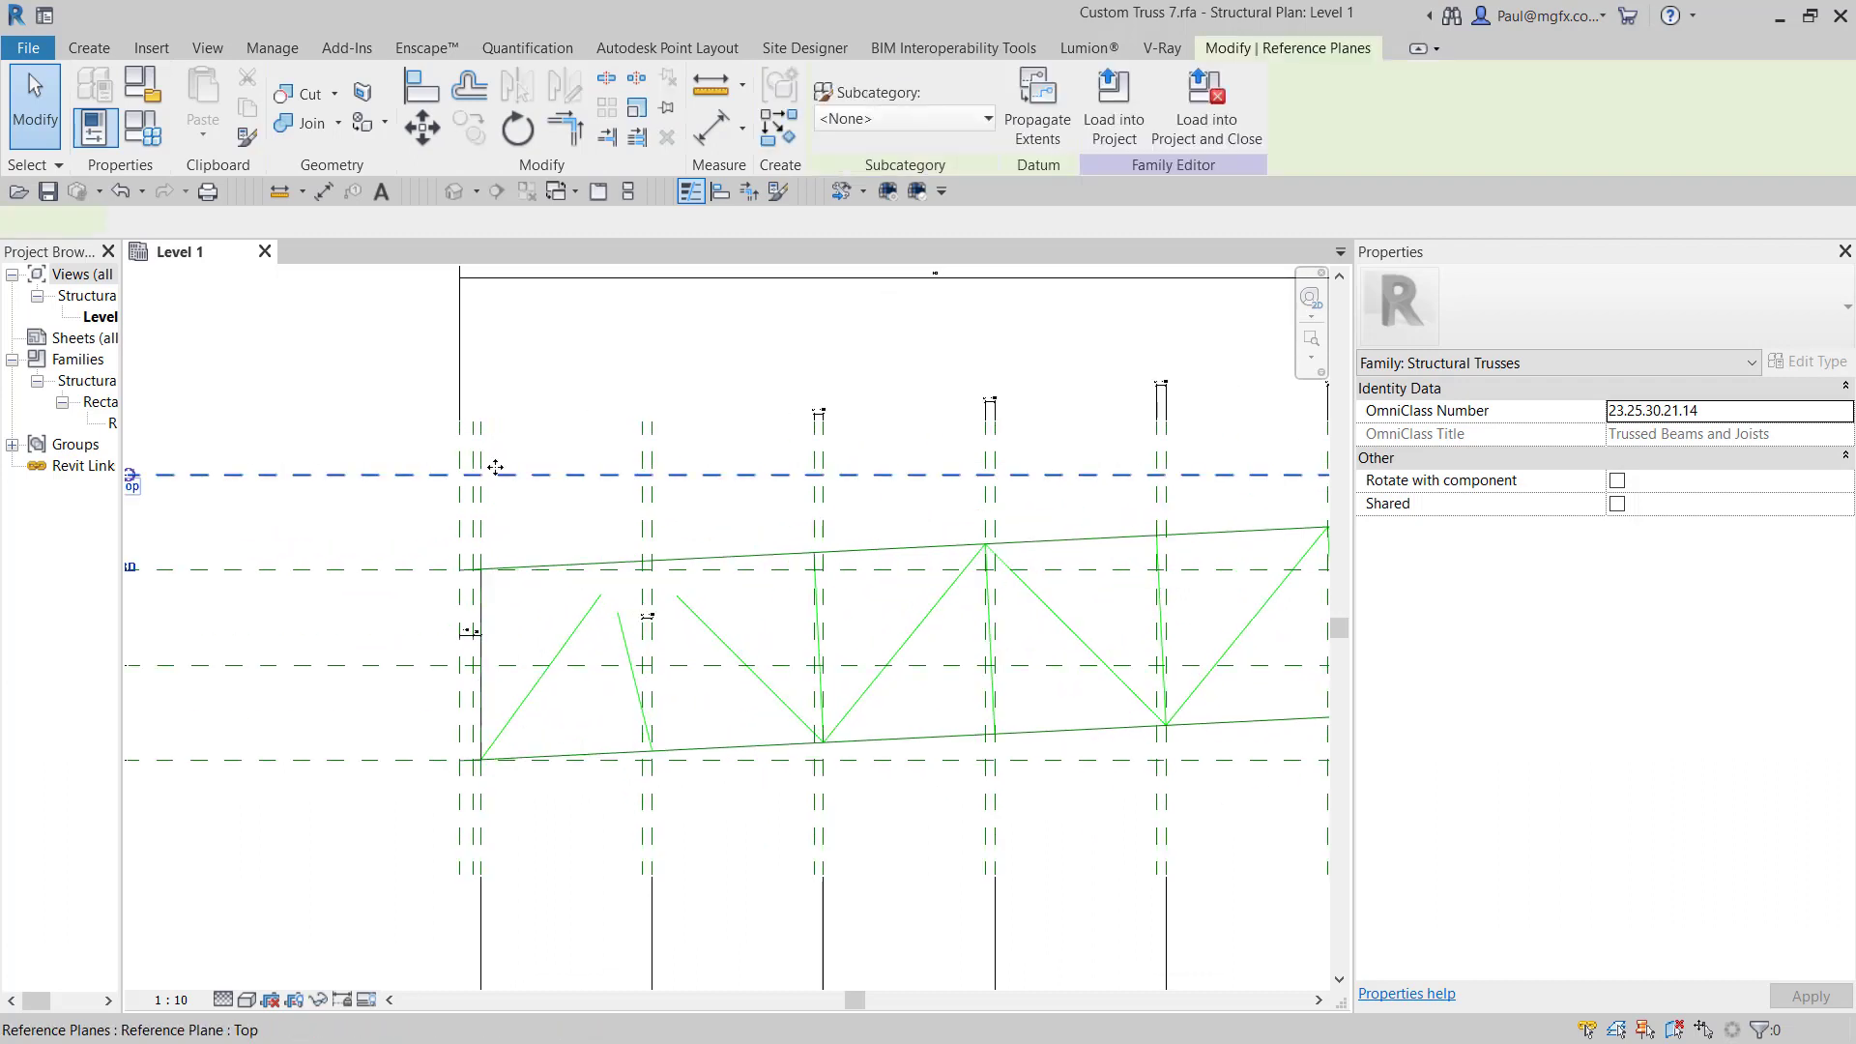
click(553, 460)
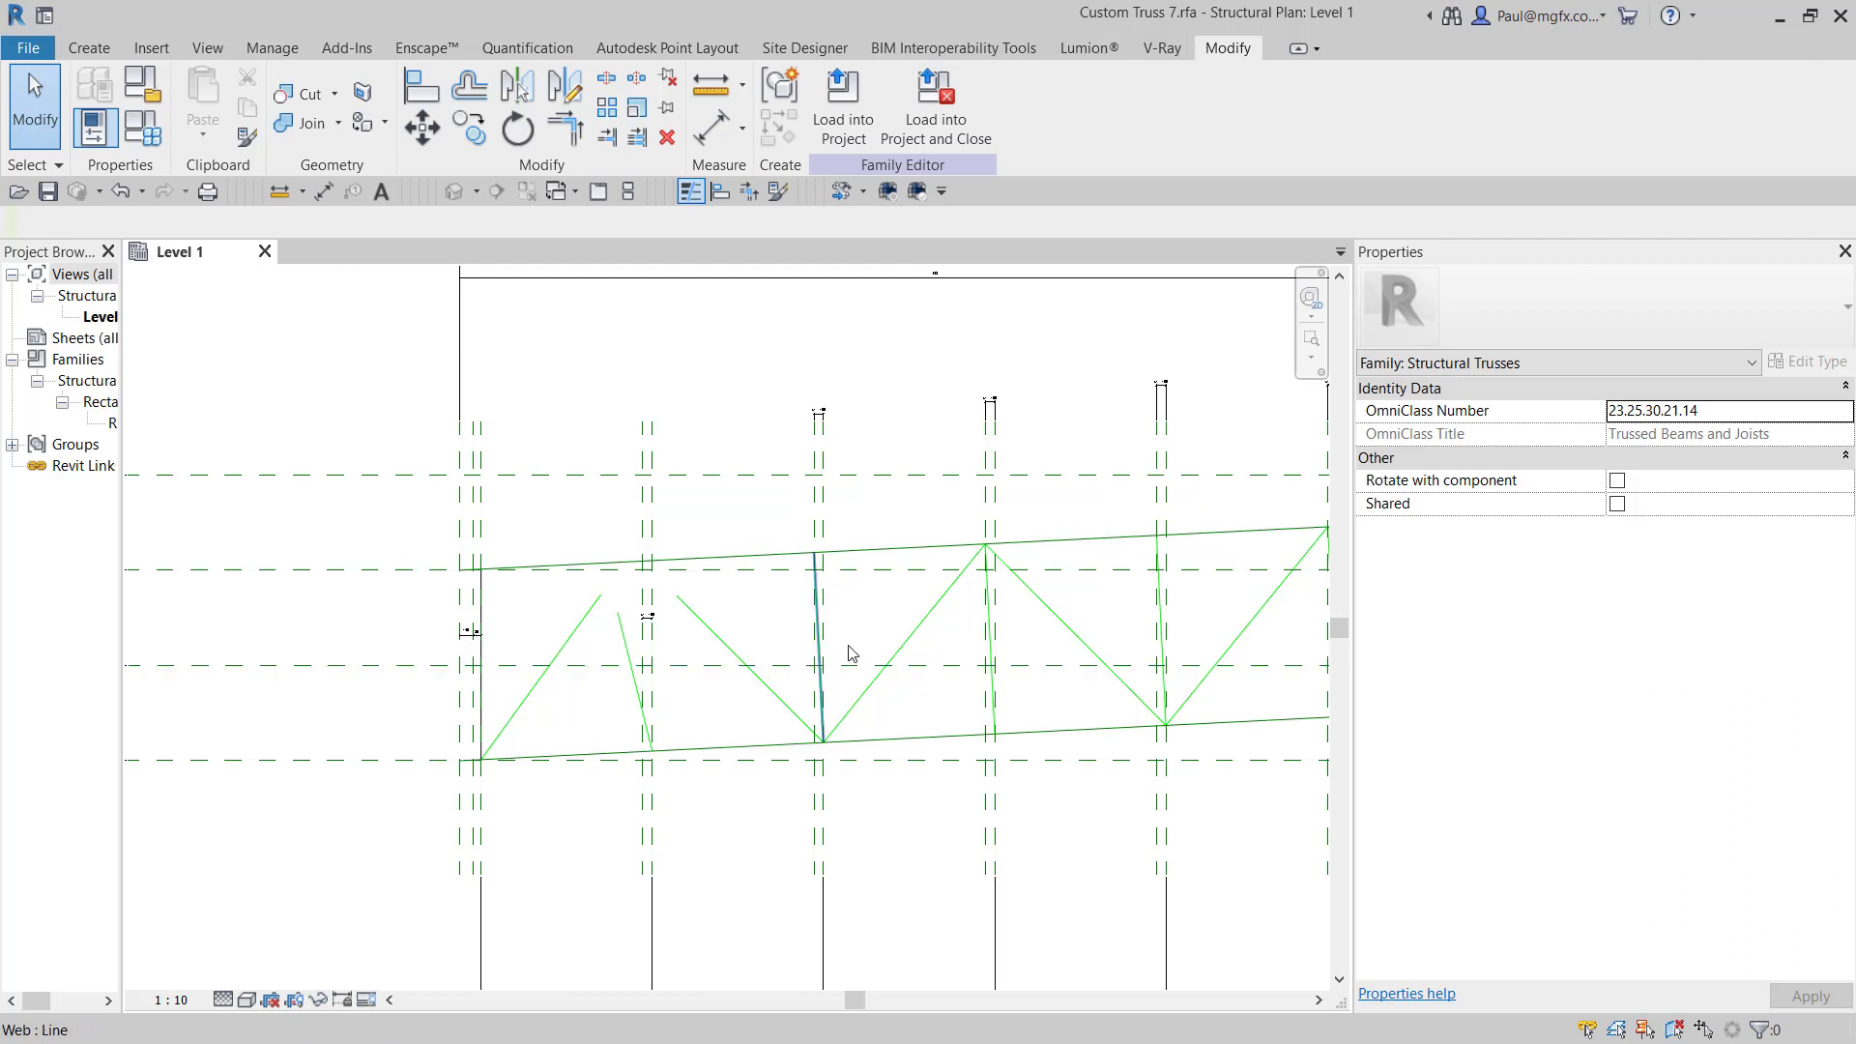
Examine how the web lines meet the top and bottom chords, including the detached web ends in the left bays
scroll(1005, 571, up, 5)
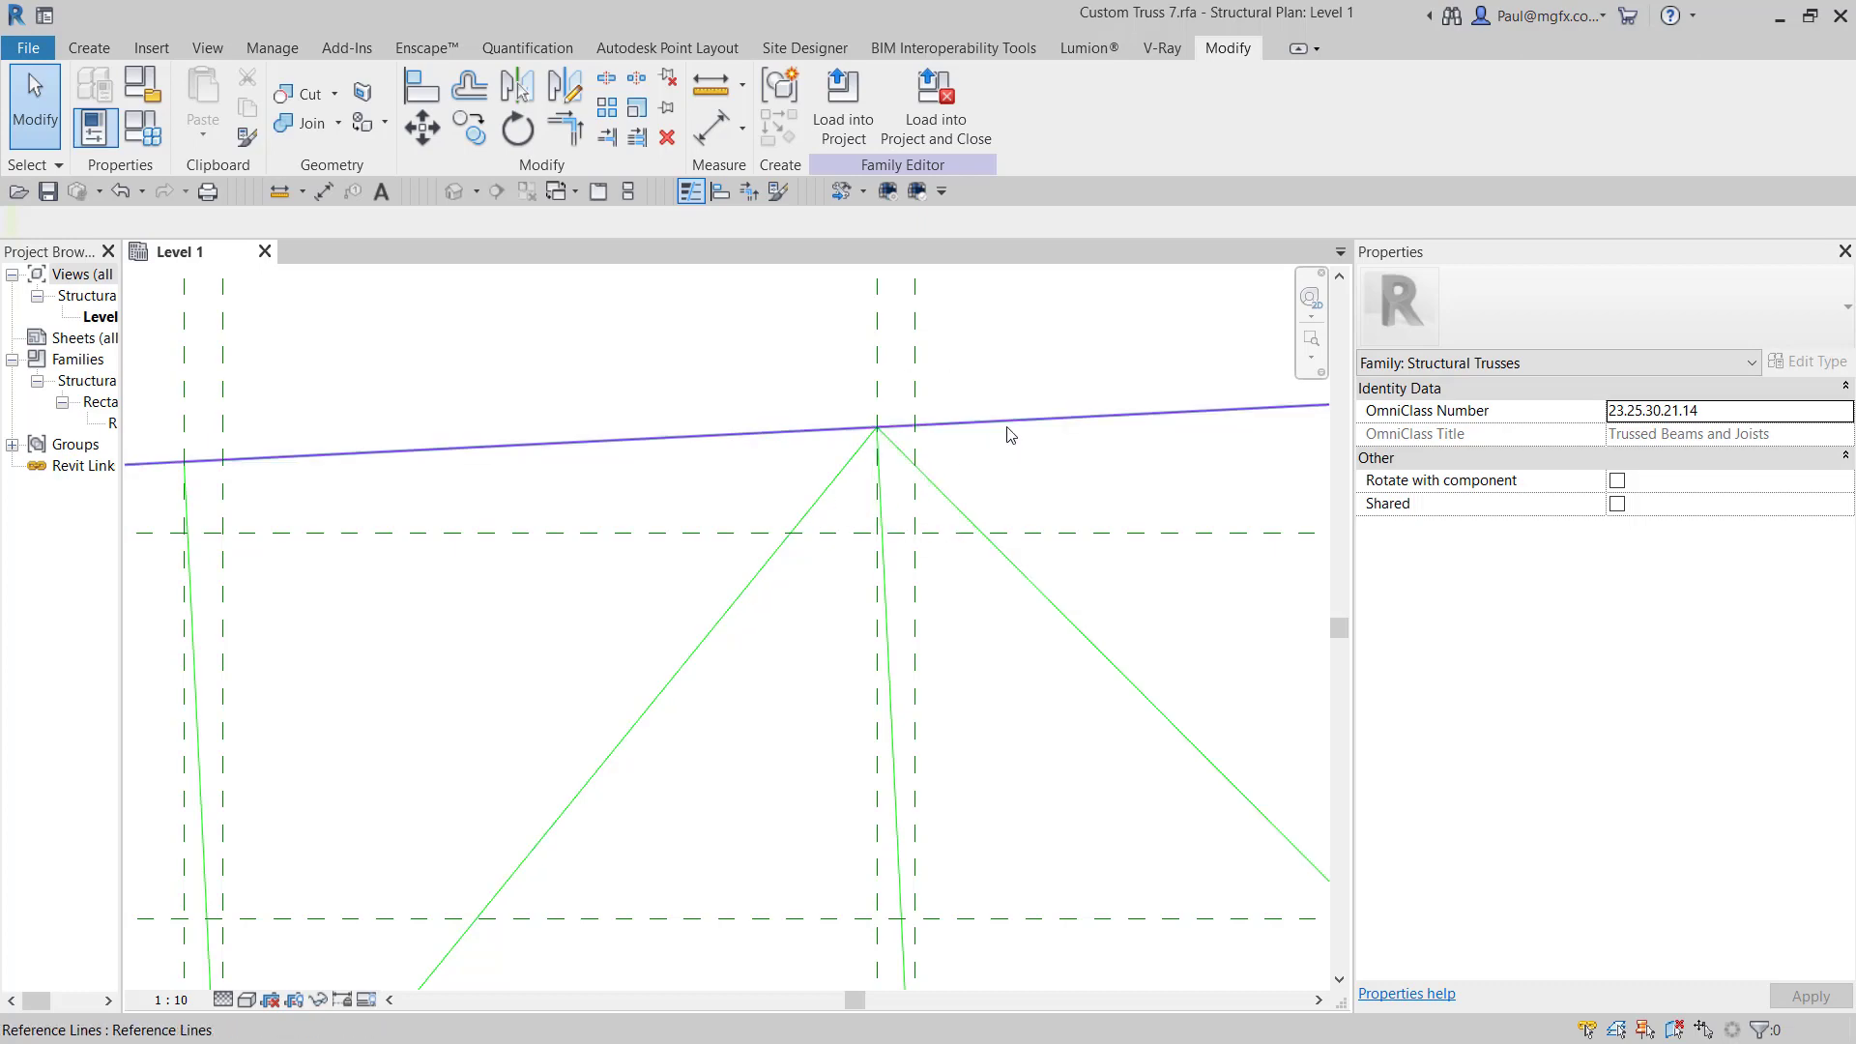
scroll(976, 432, down, 2)
middle_drag(973, 633, 930, 387)
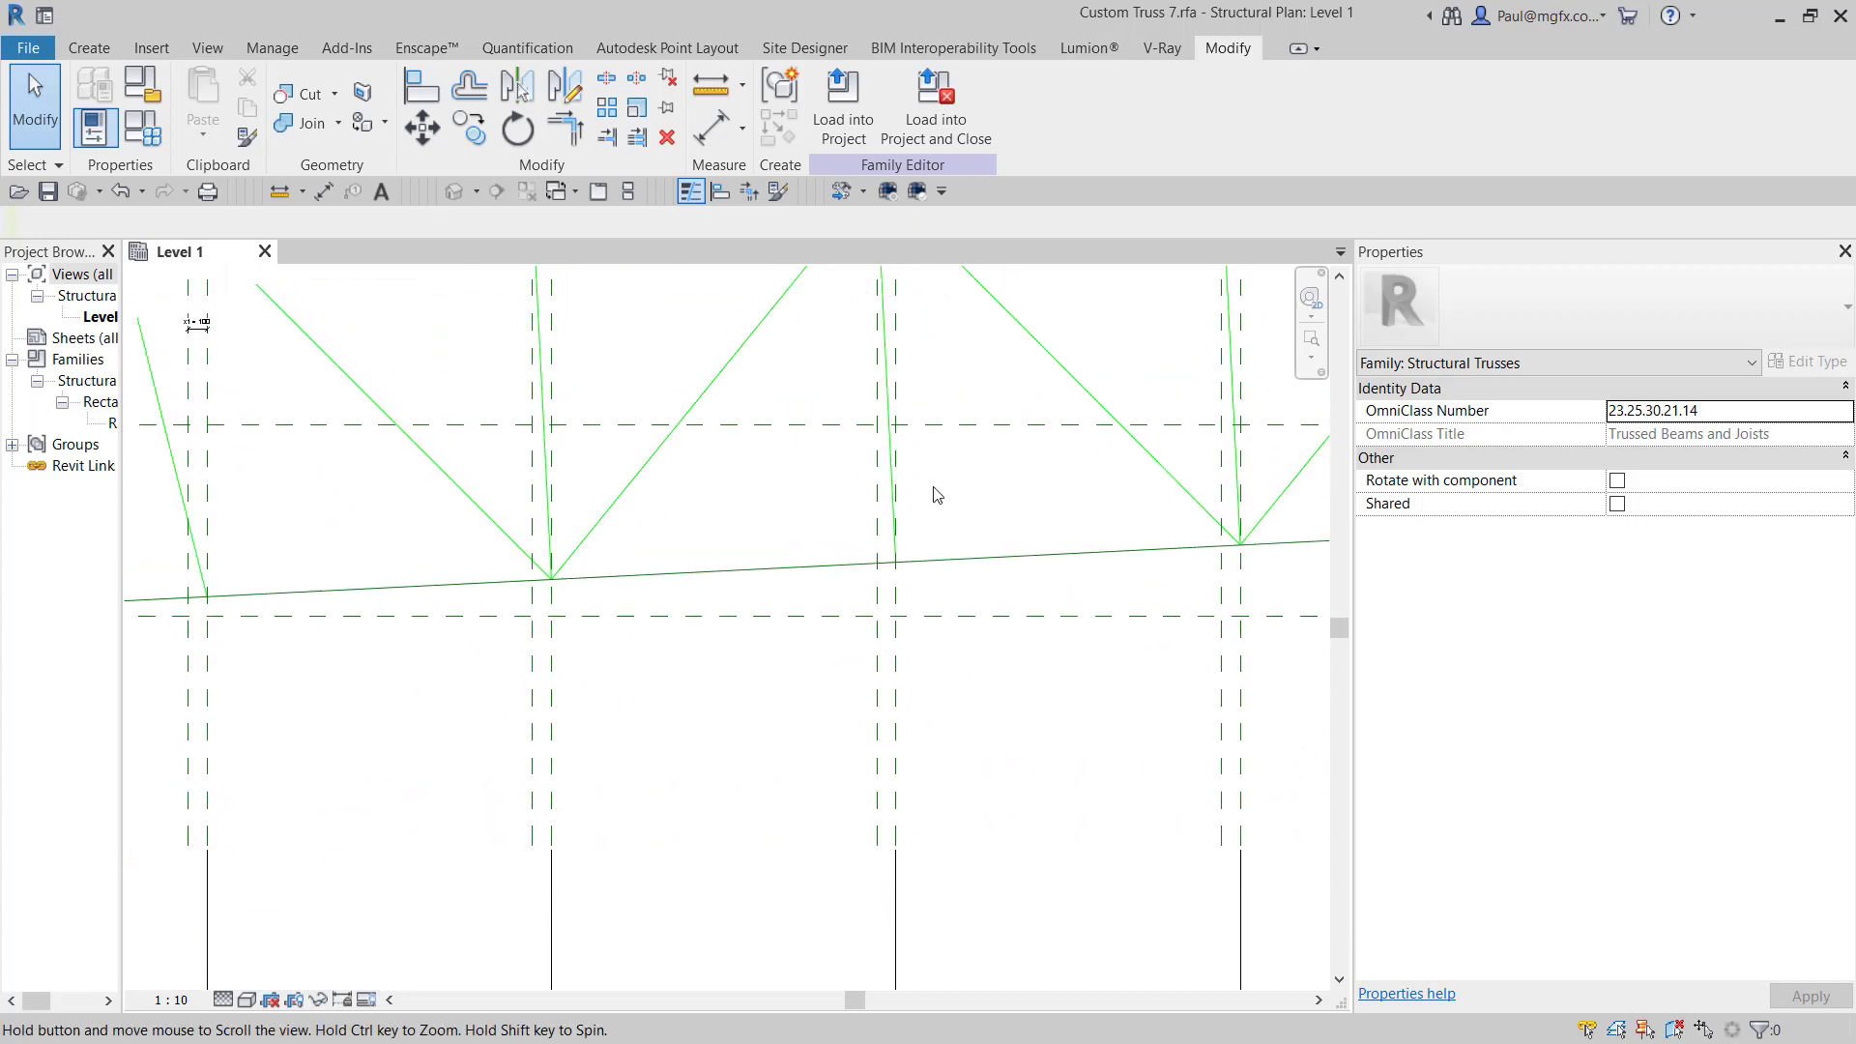
scroll(955, 481, up, 1)
scroll(975, 578, down, 4)
middle_drag(978, 607, 976, 661)
scroll(961, 435, up, 1)
scroll(961, 455, down, 5)
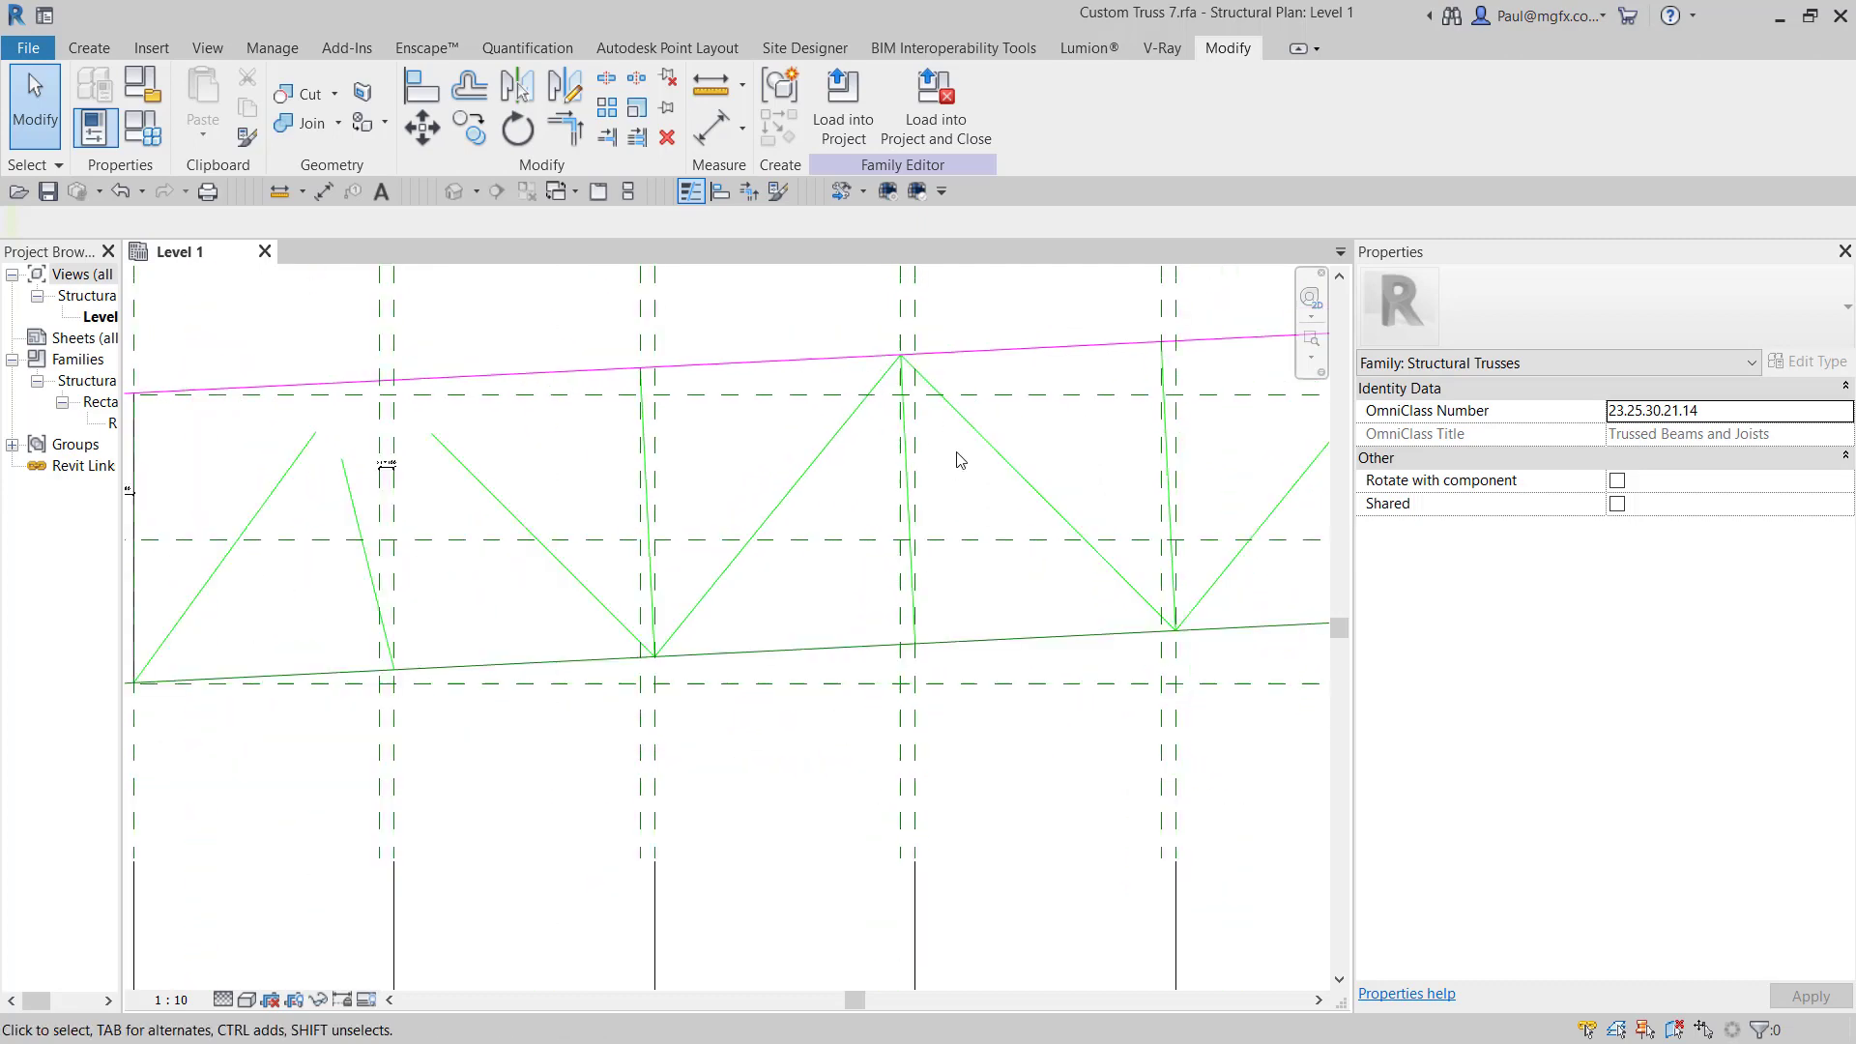
scroll(681, 458, up, 5)
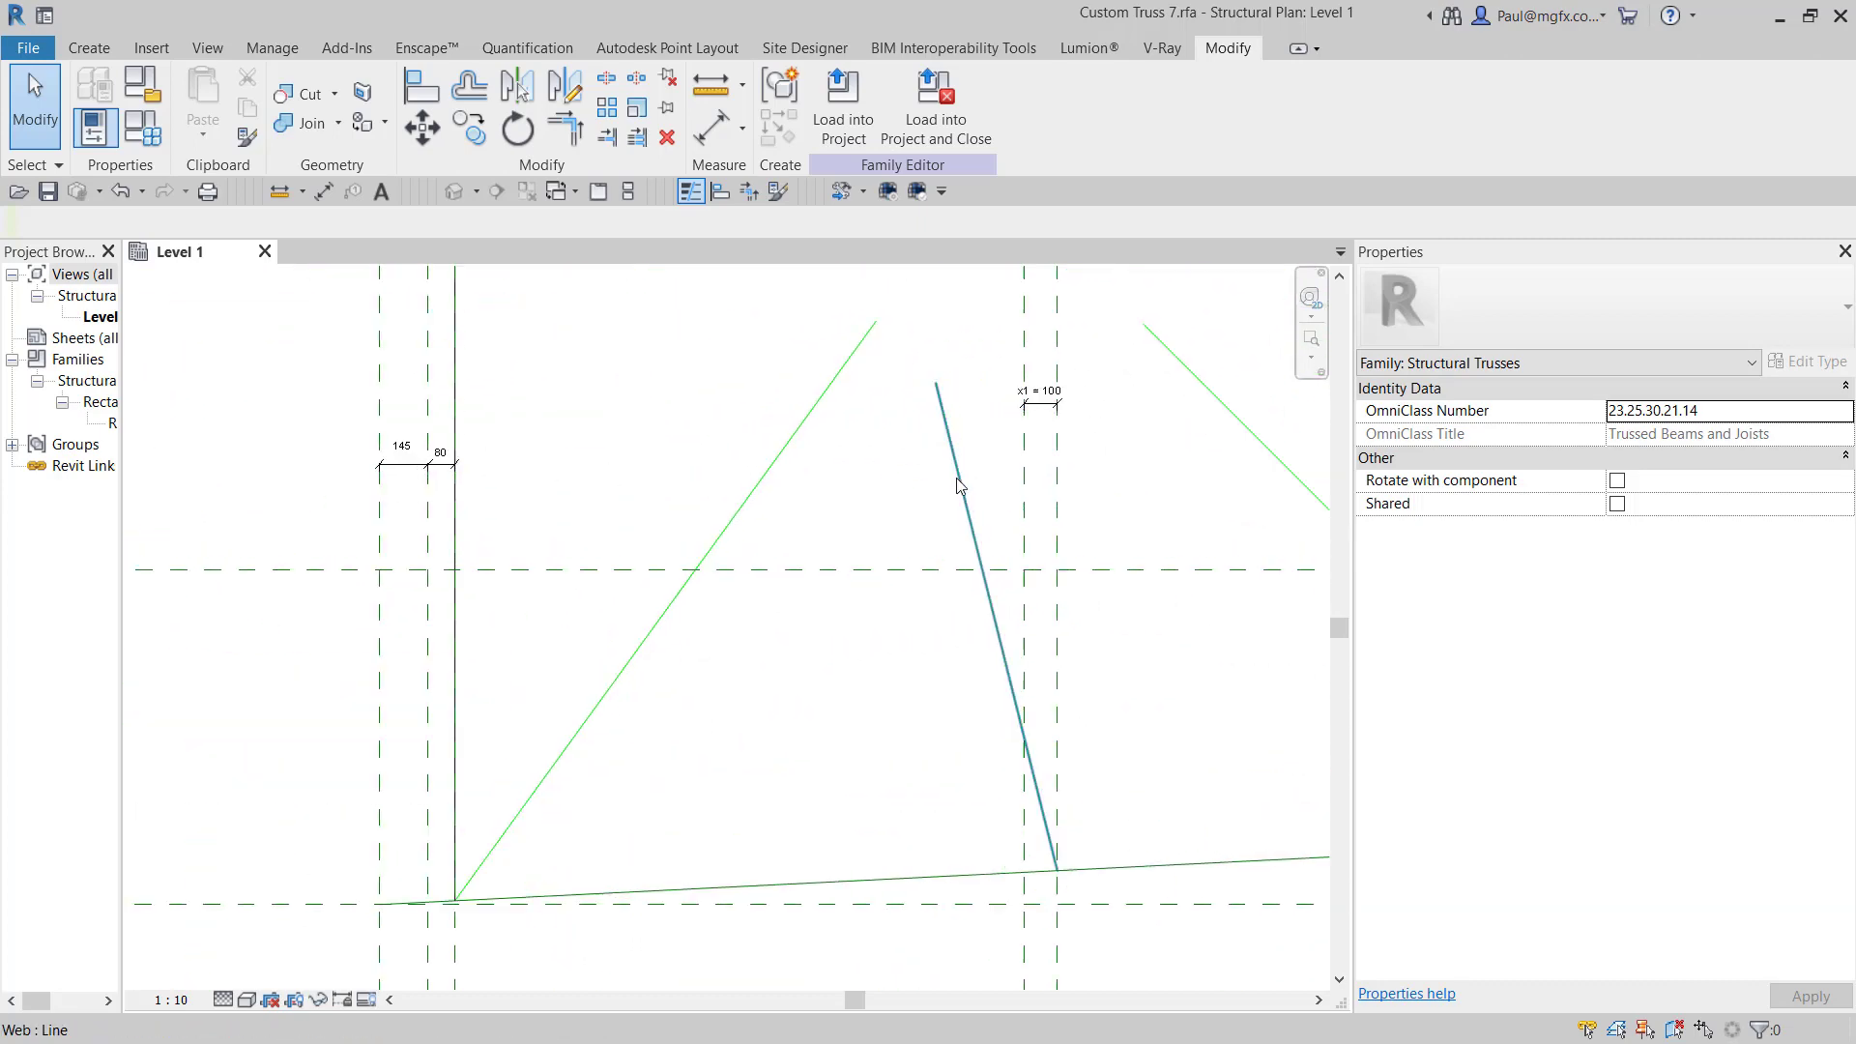
scroll(833, 565, down, 5)
middle_drag(833, 609, 789, 644)
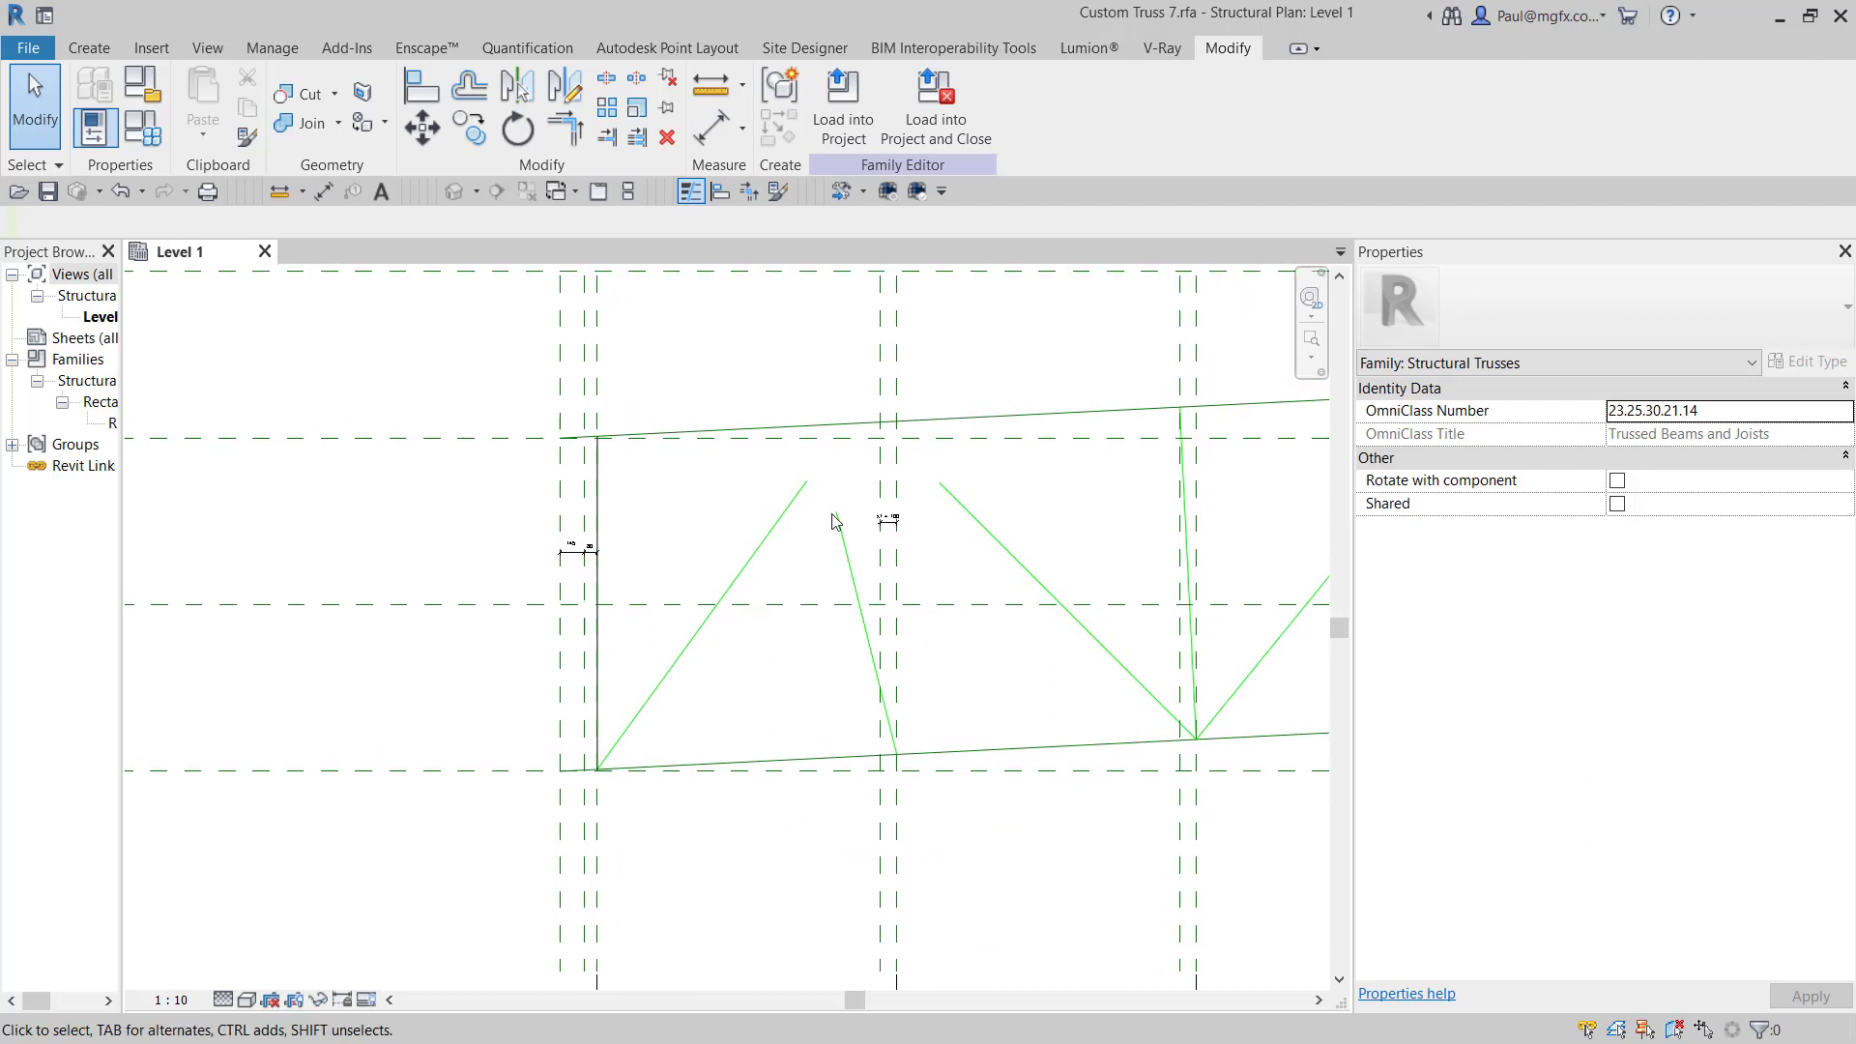
Move the loose upper end of the short web line in the left bays onto its vertical reference plane, making the line vertical
scroll(835, 520, up, 3)
click(841, 531)
drag(841, 510, 940, 489)
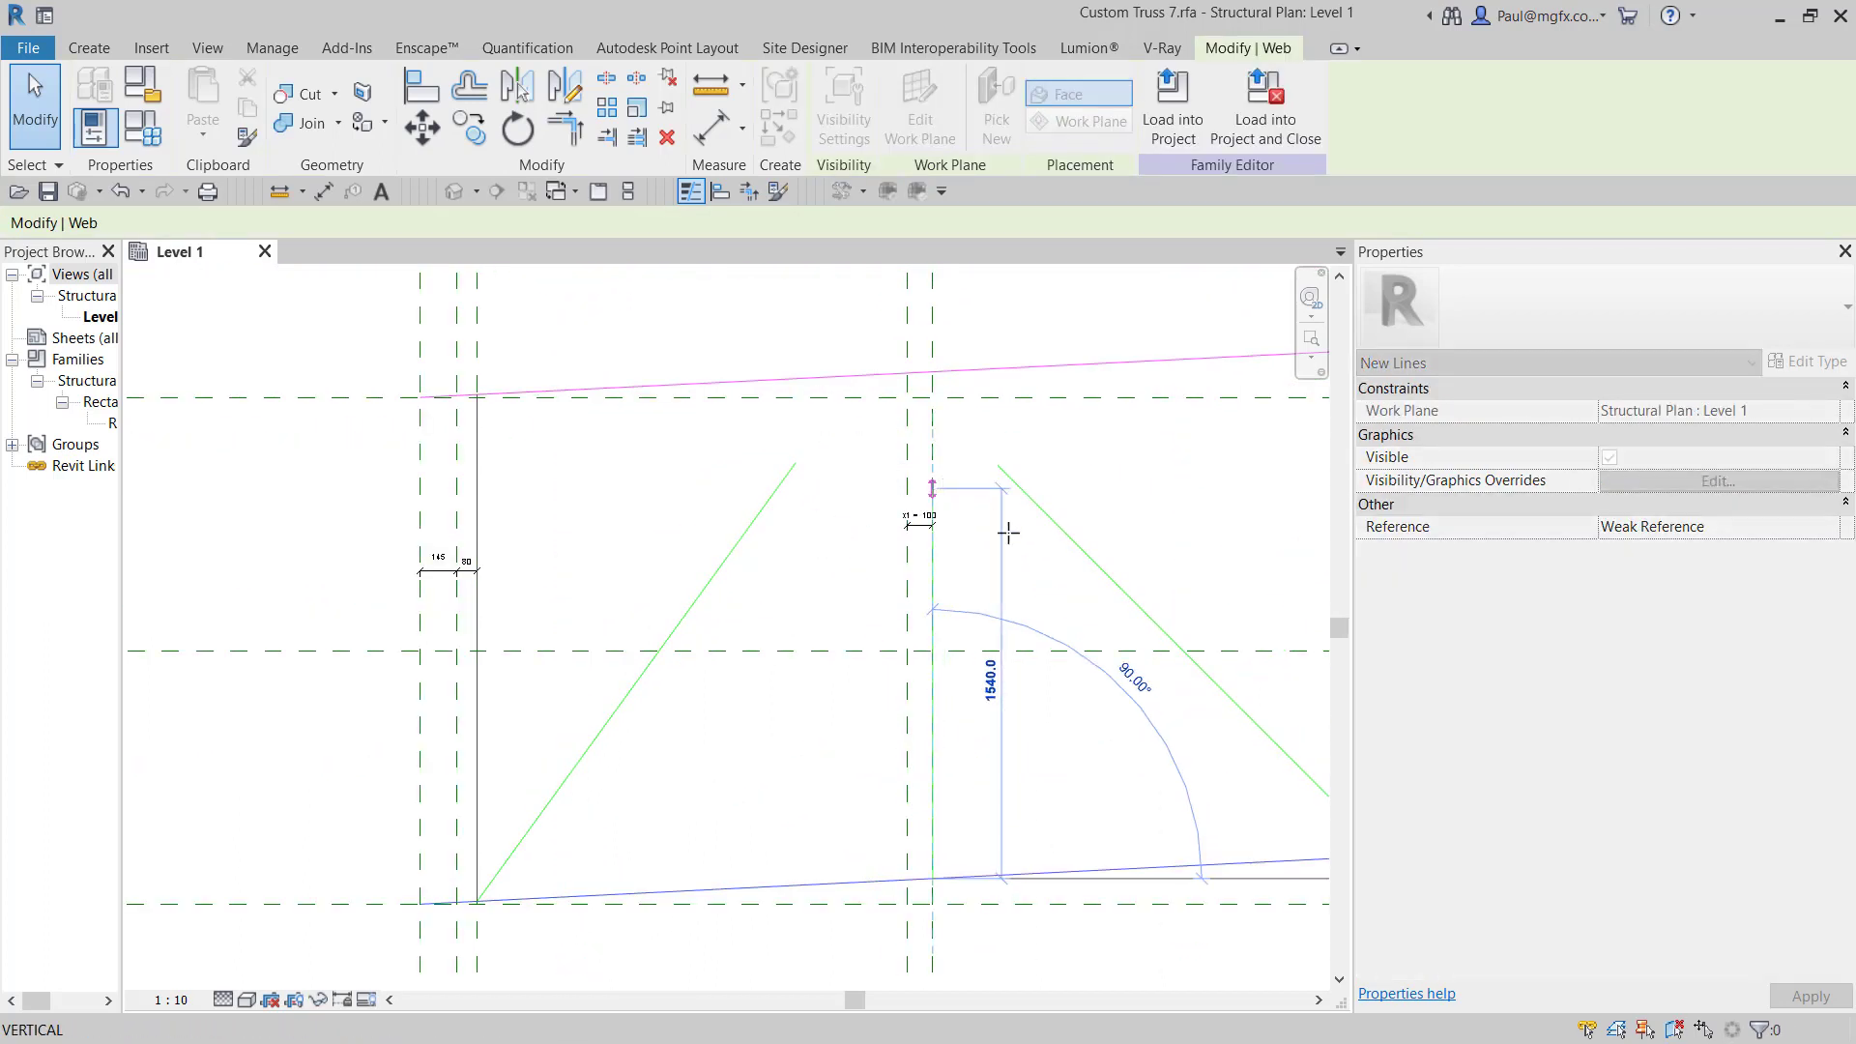
key(Escape)
scroll(945, 557, up, 1)
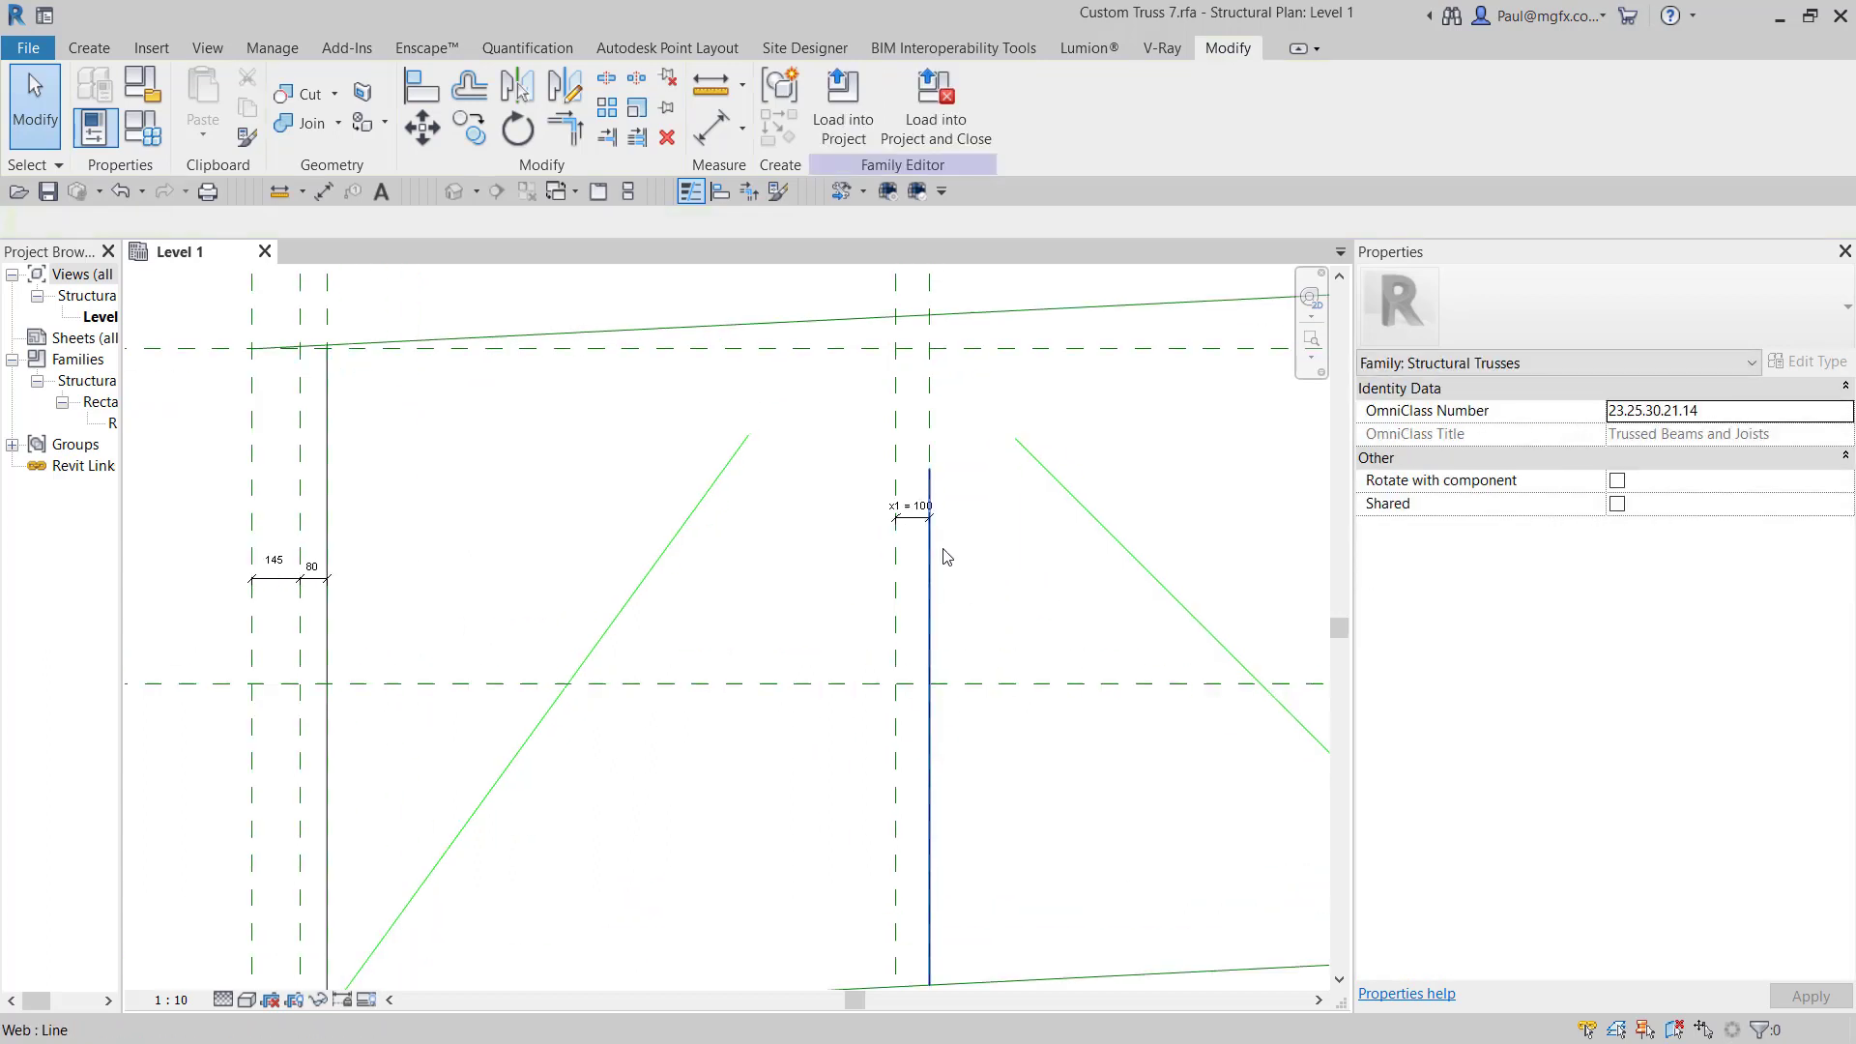
Move the vertical web line's upper end left off the reference plane, leaving it slanted and 1440 mm long
click(936, 573)
drag(930, 472, 791, 527)
scroll(917, 562, down, 2)
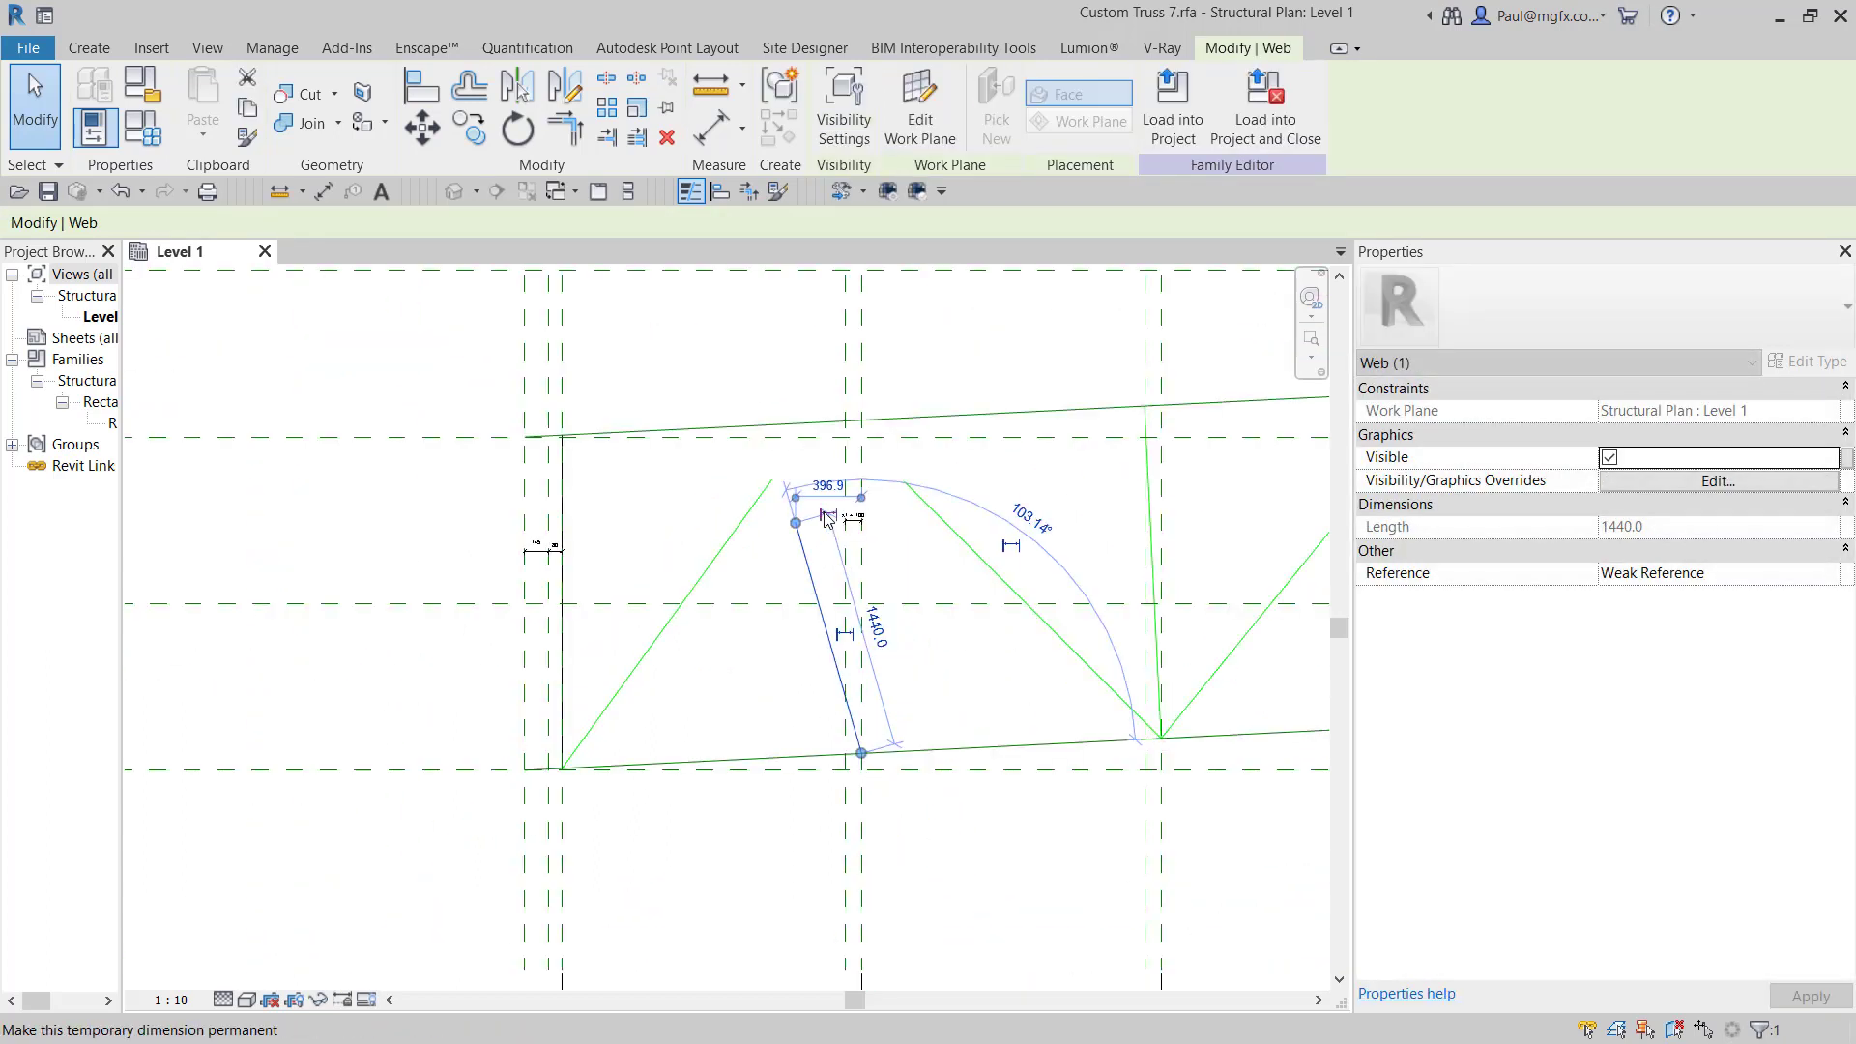
middle_drag(926, 565, 1199, 537)
key(Escape)
Inspect the Truss Height 1 dimension and its parameter label beside the Truss Height 2 dimension
scroll(943, 596, down, 2)
scroll(497, 567, up, 6)
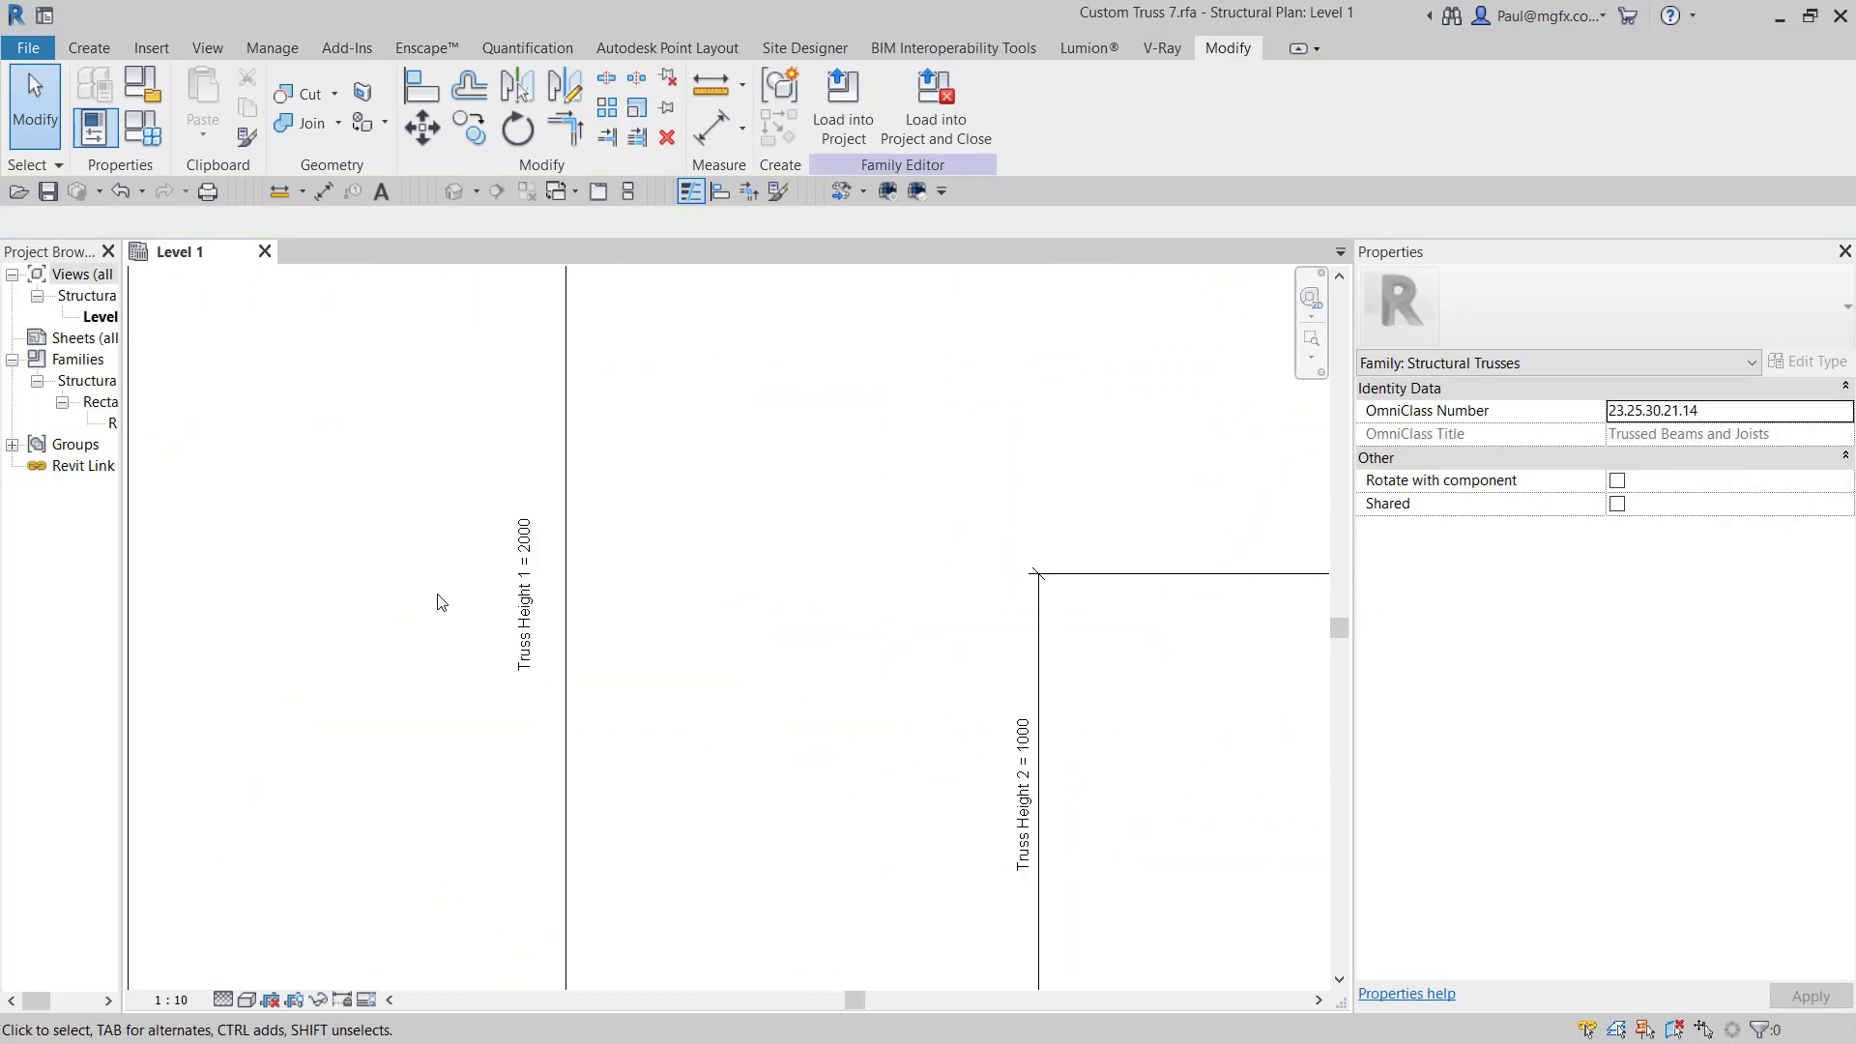
click(527, 576)
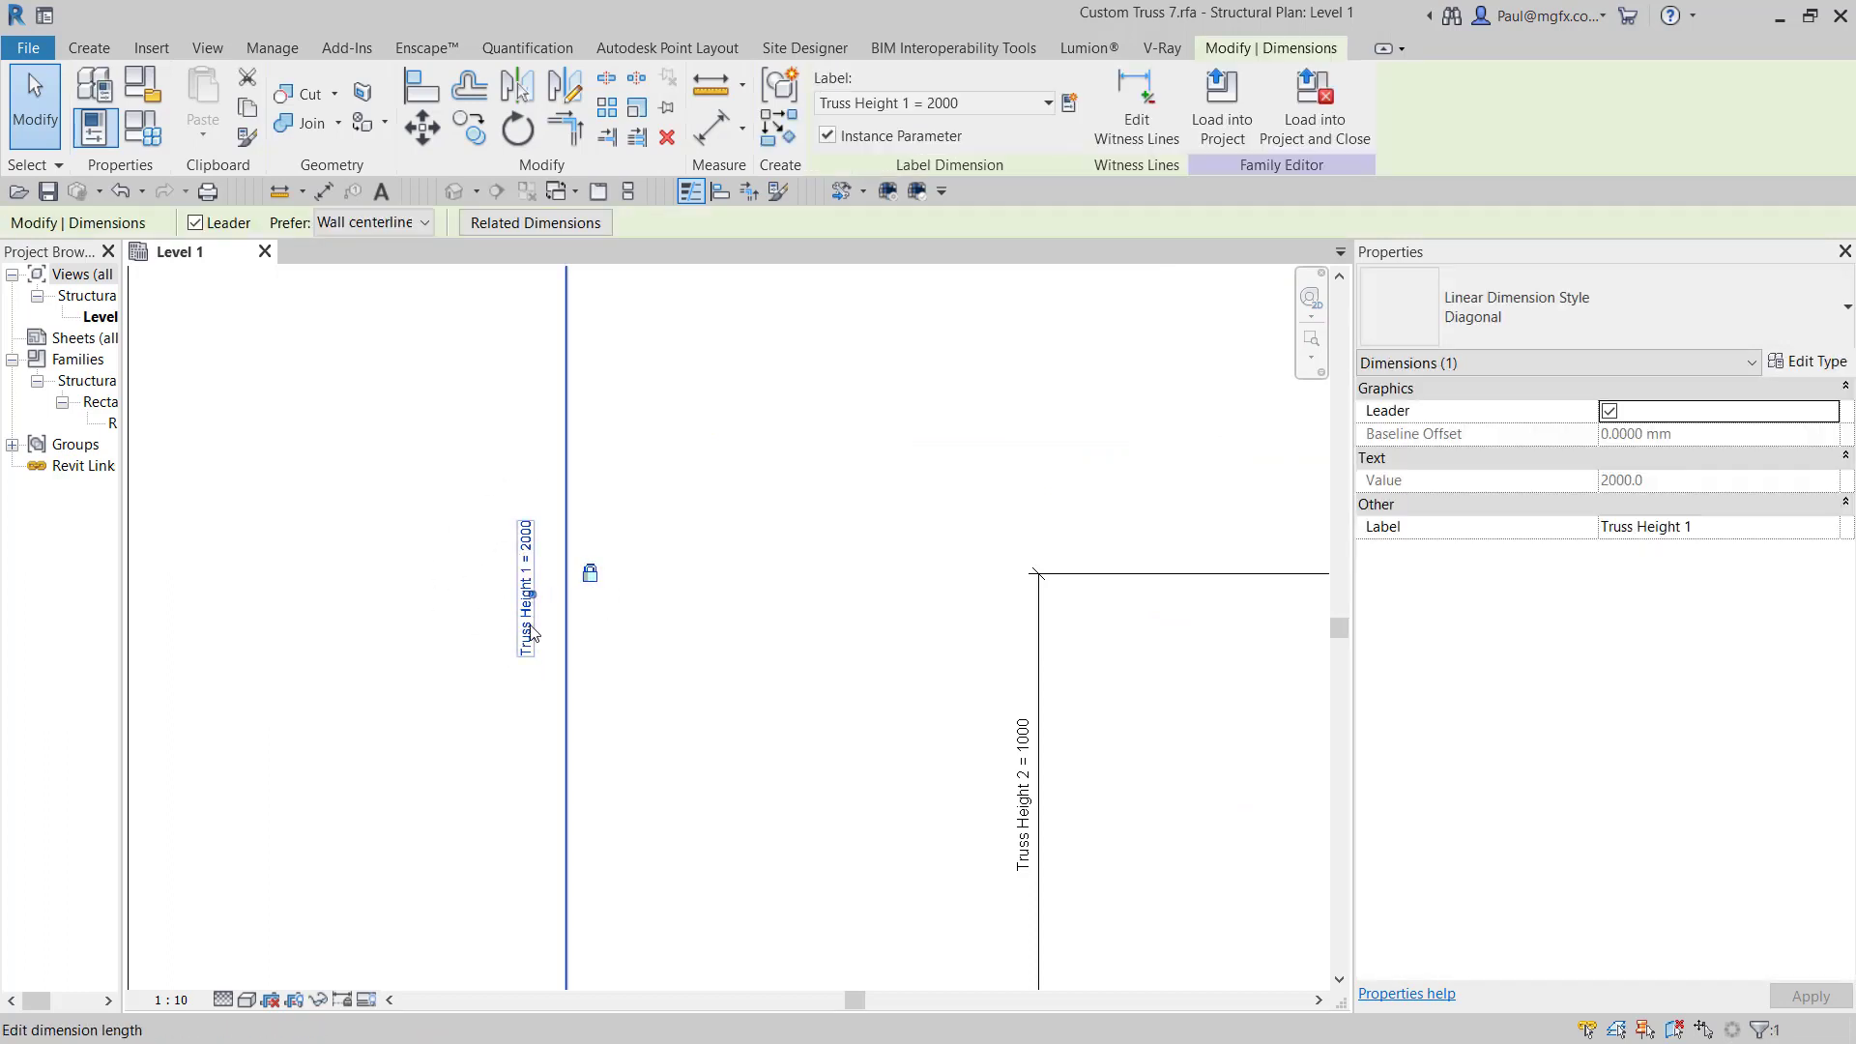
click(527, 619)
click(422, 593)
scroll(442, 580, down, 3)
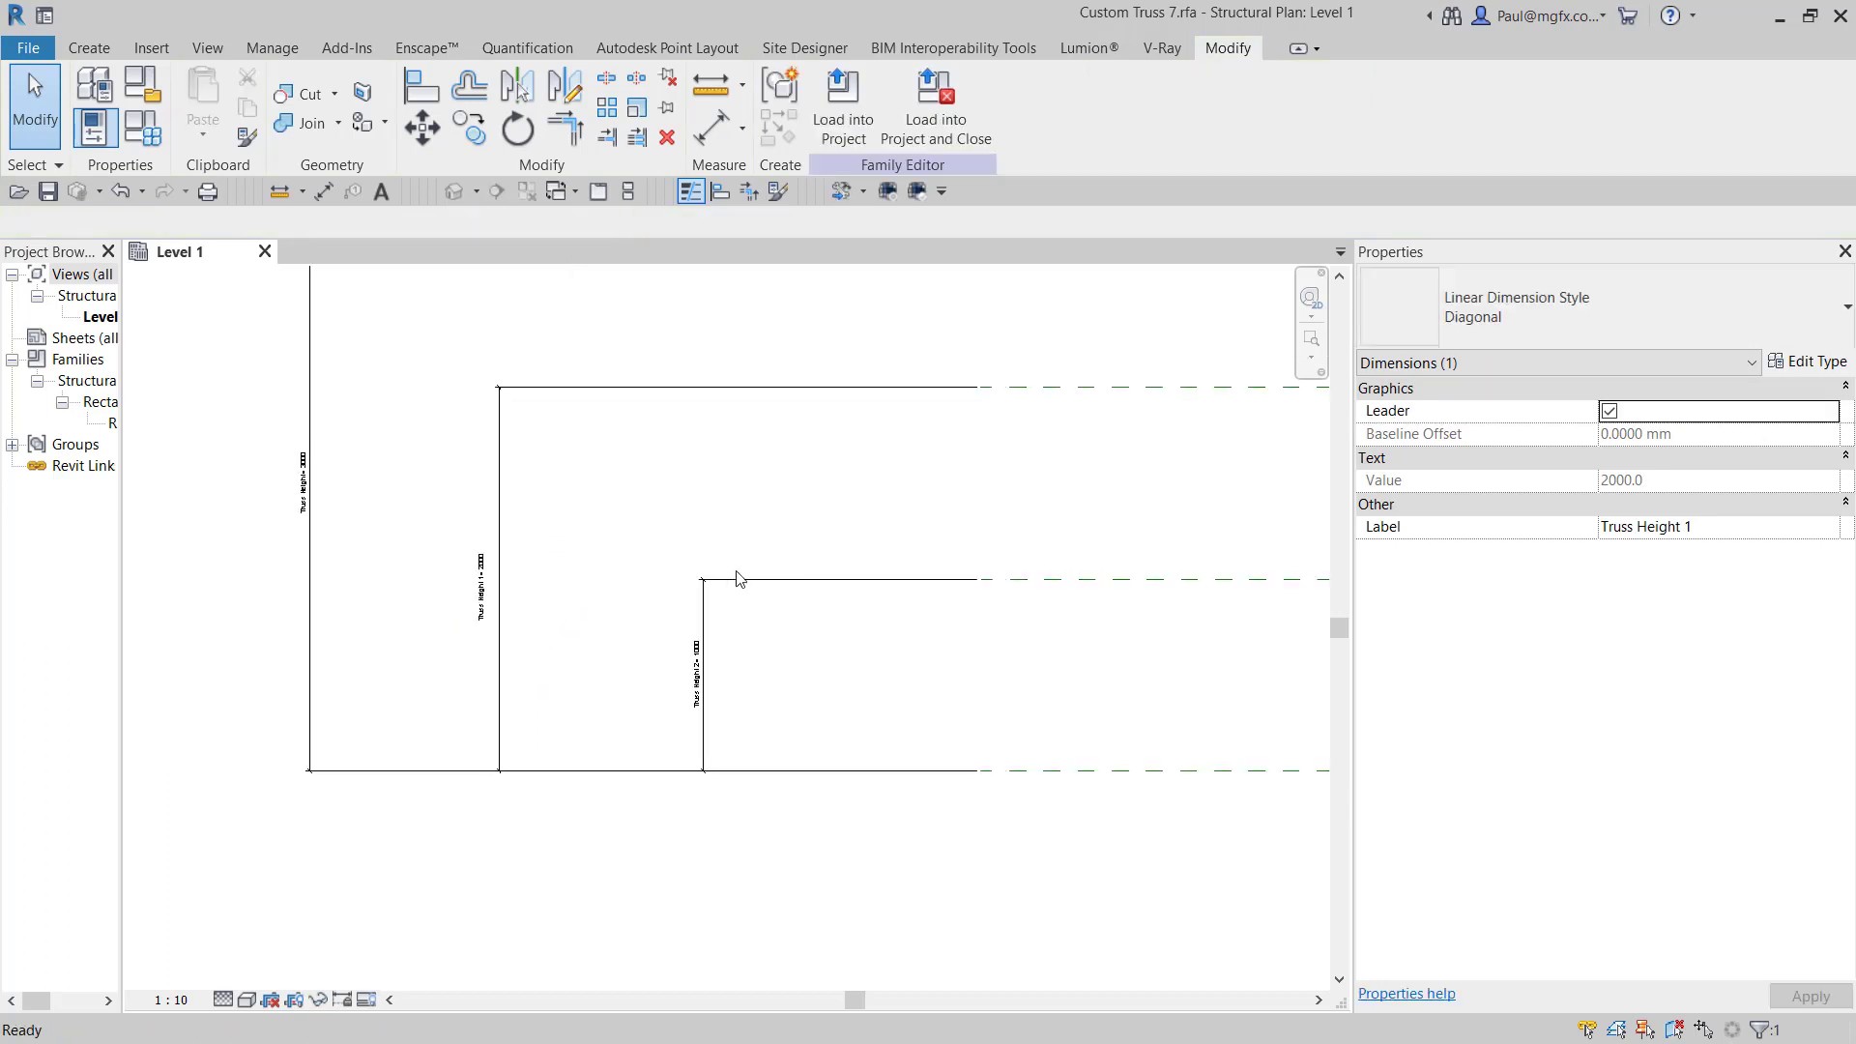
middle_drag(627, 572, 182, 541)
scroll(328, 545, down, 4)
middle_drag(503, 539, 364, 576)
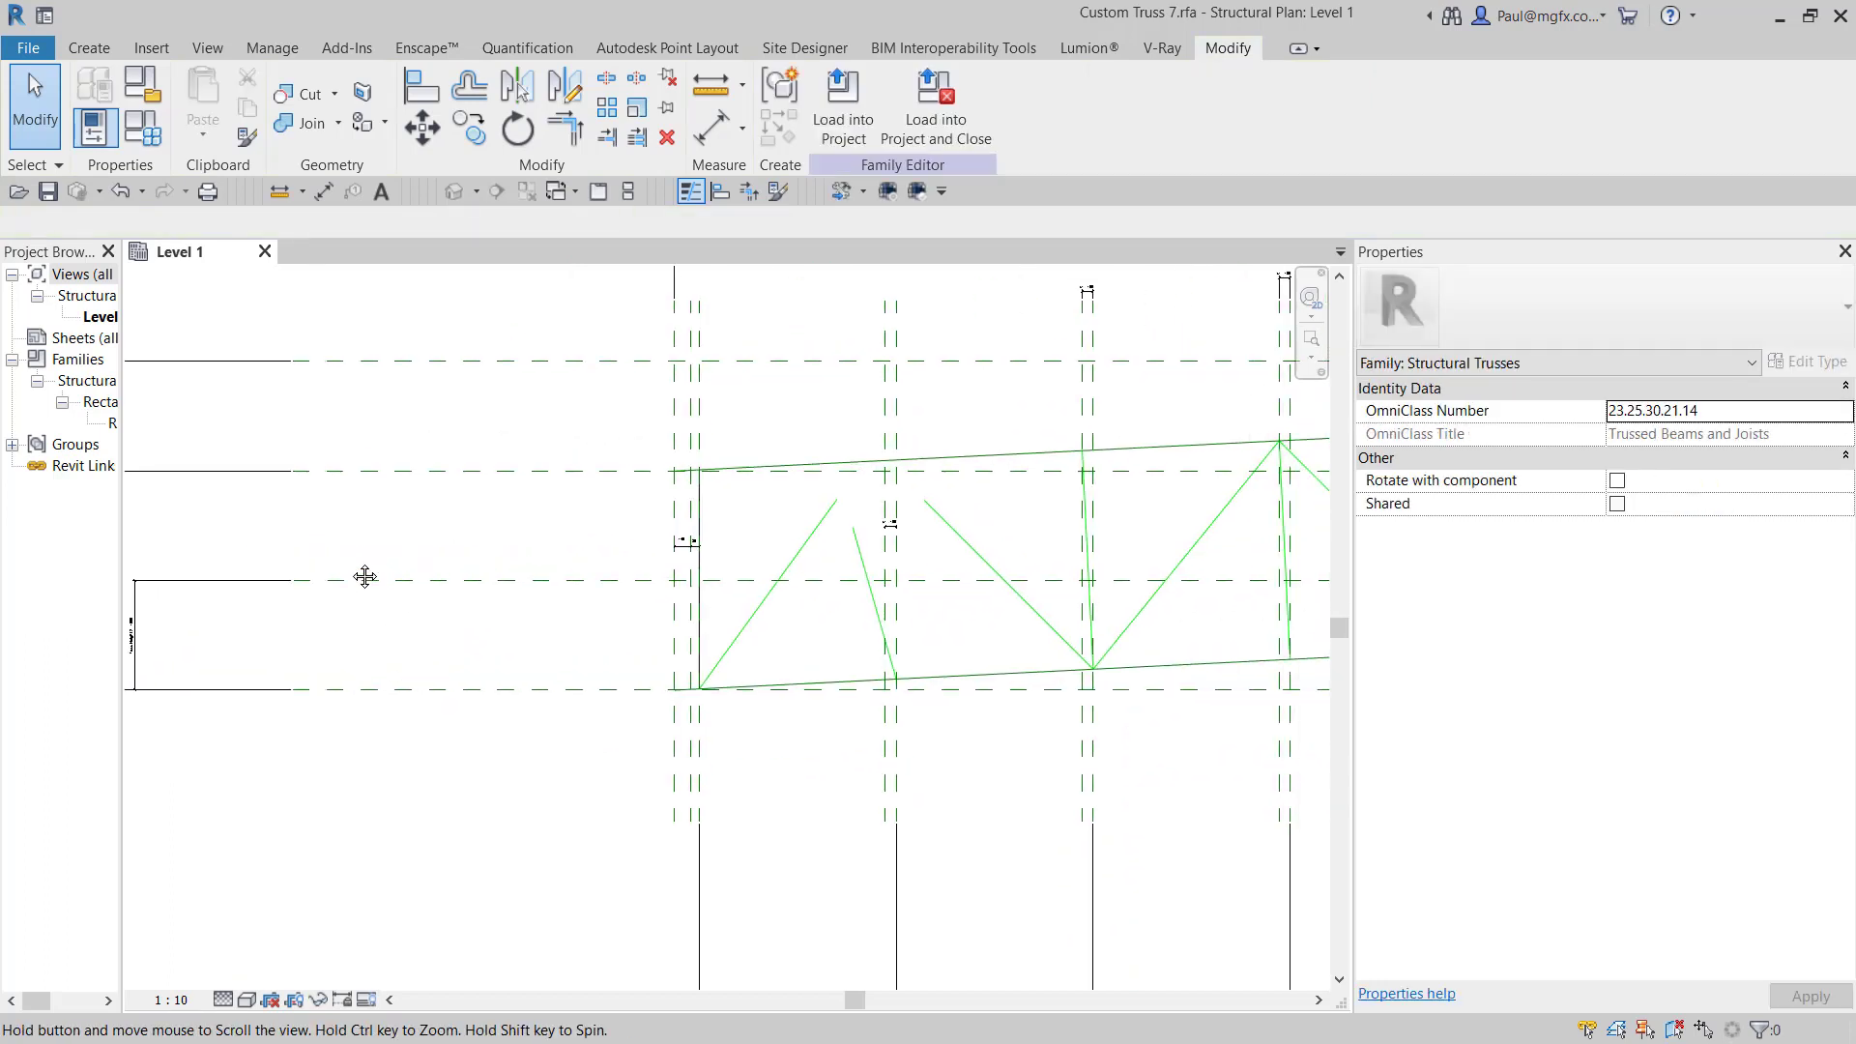
Examine the horizontal reference planes and sloping chords from the left bays to the right end of the truss
scroll(645, 553, up, 3)
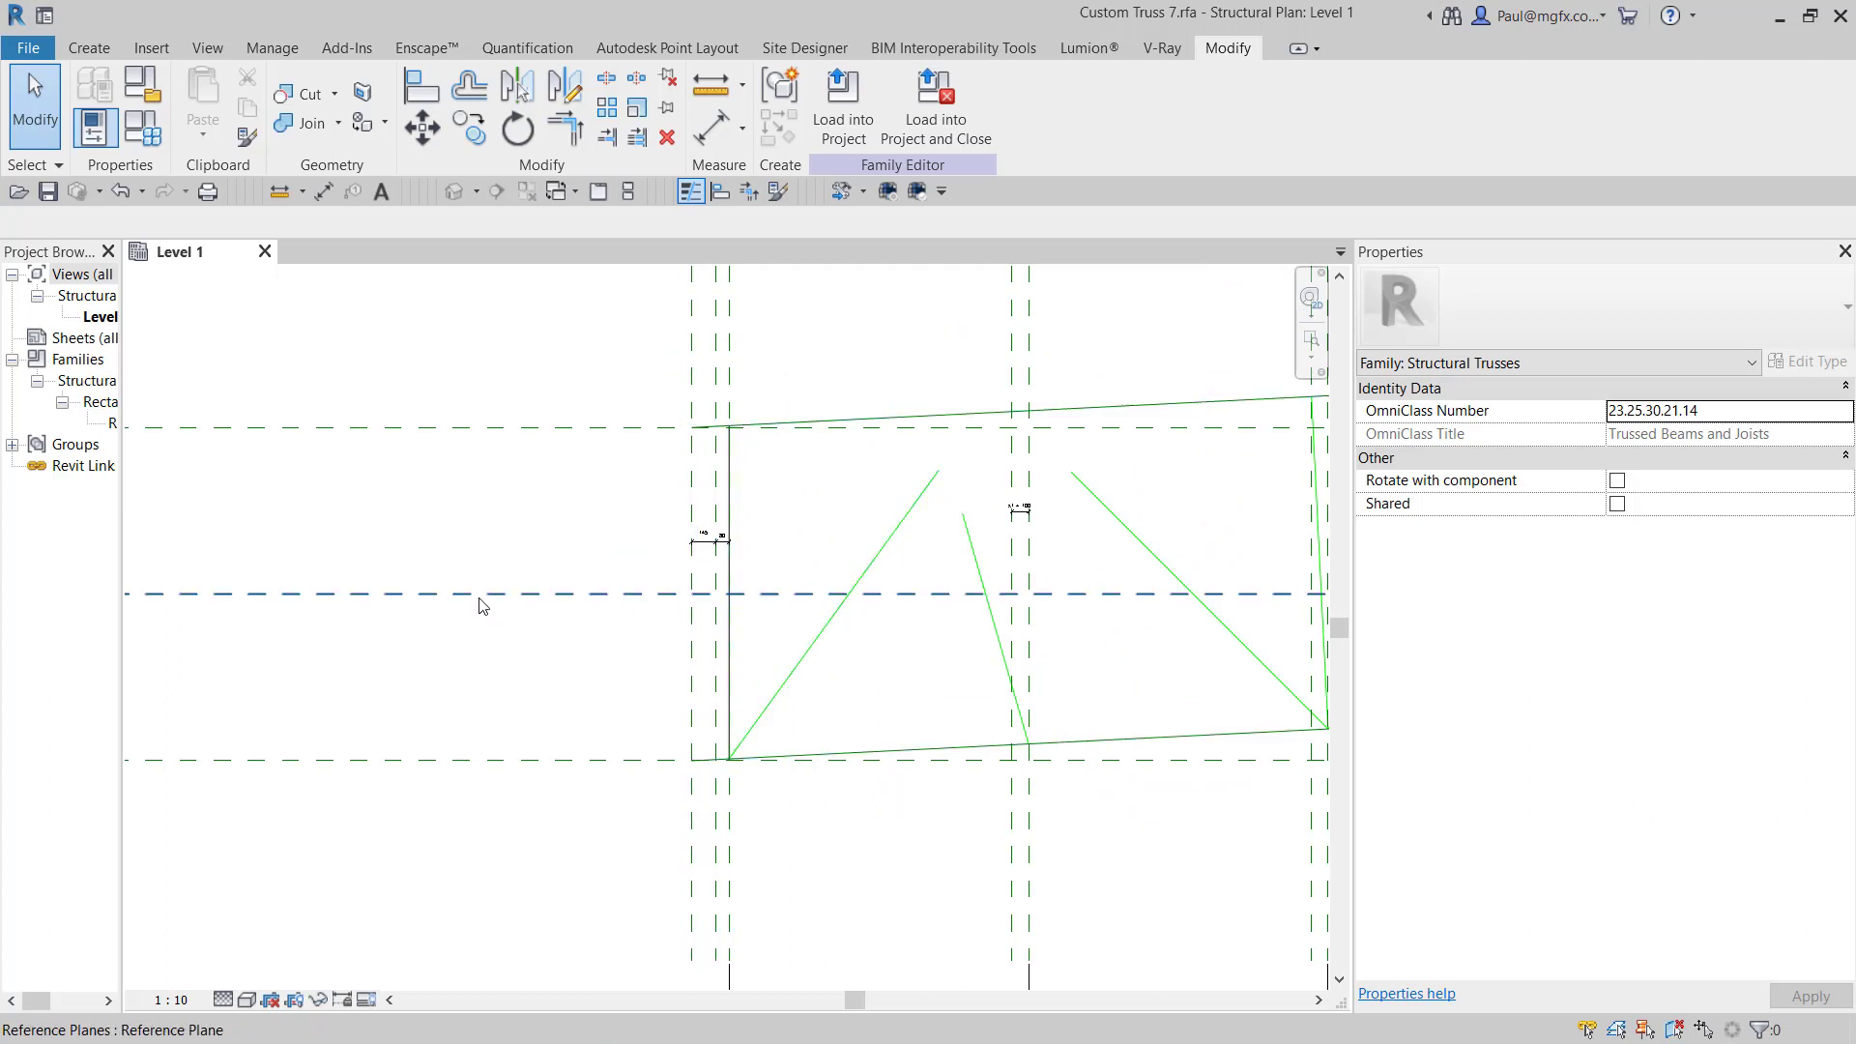
scroll(479, 606, down, 3)
middle_drag(729, 615, 520, 674)
scroll(519, 675, up, 2)
middle_drag(948, 611, 651, 671)
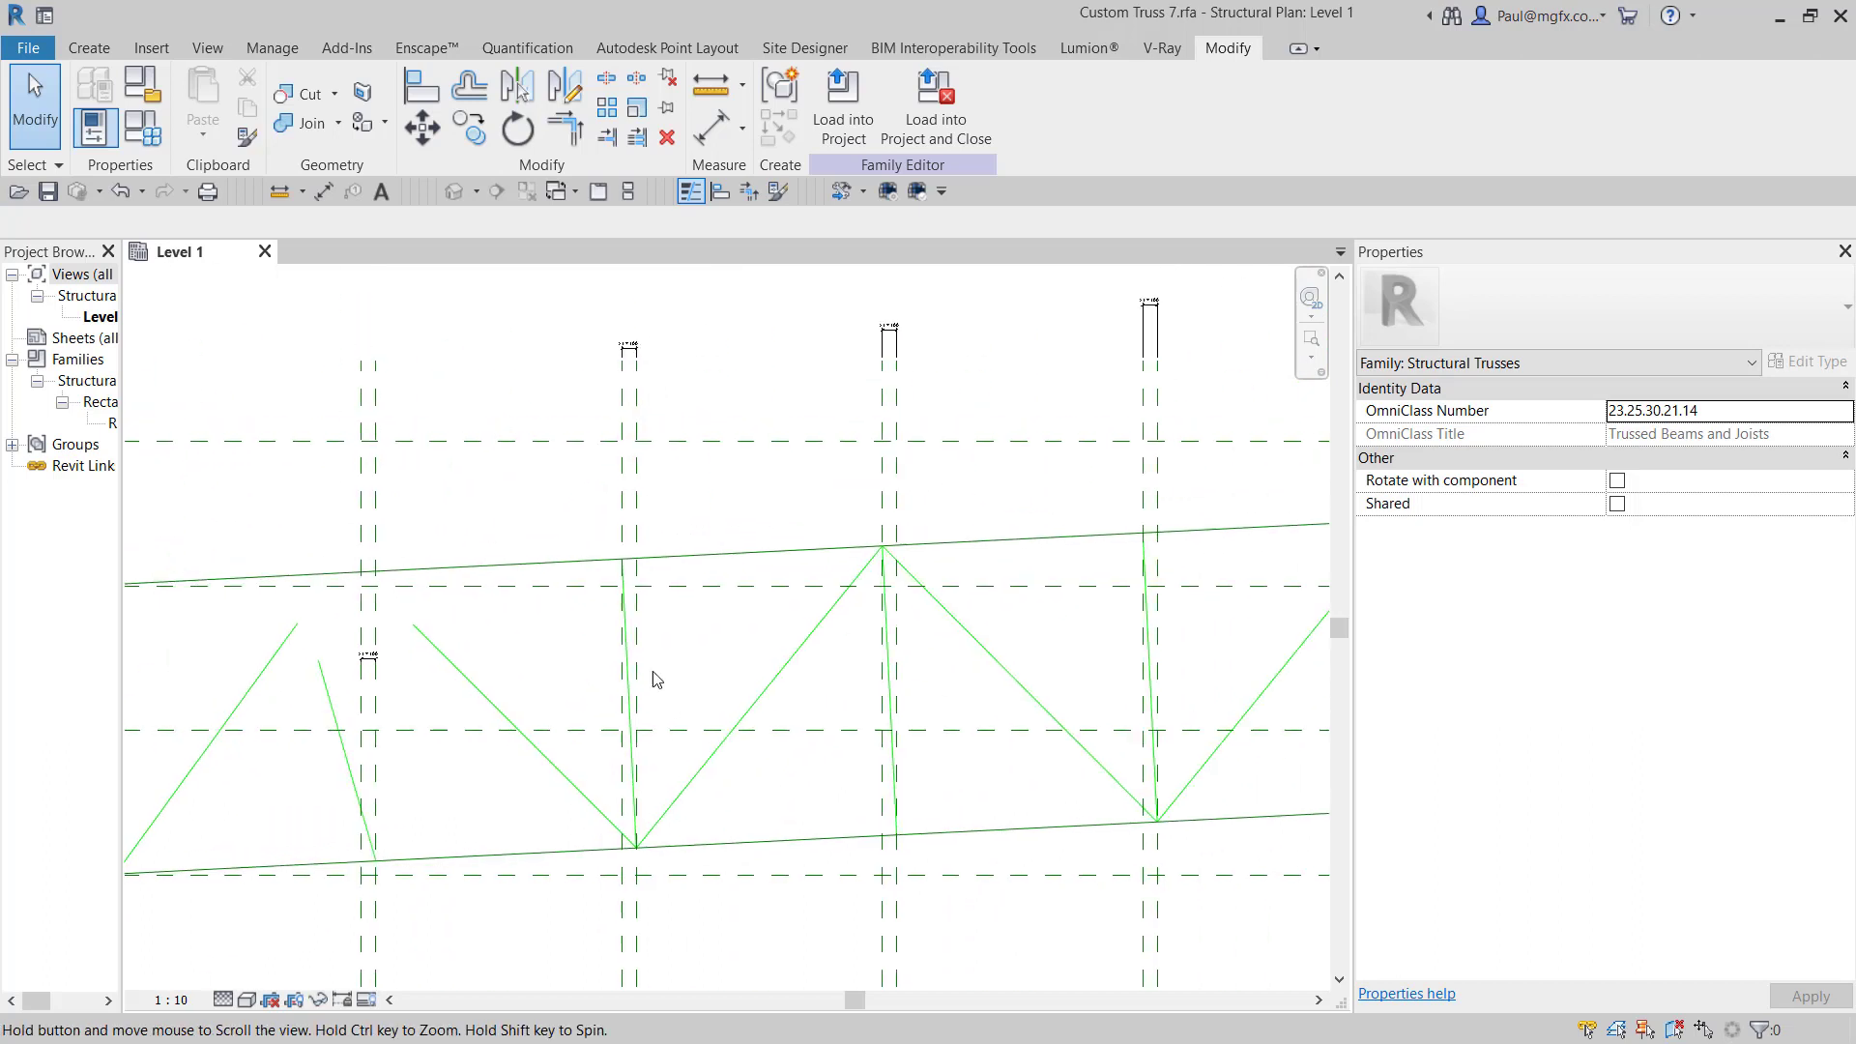
scroll(812, 696, up, 1)
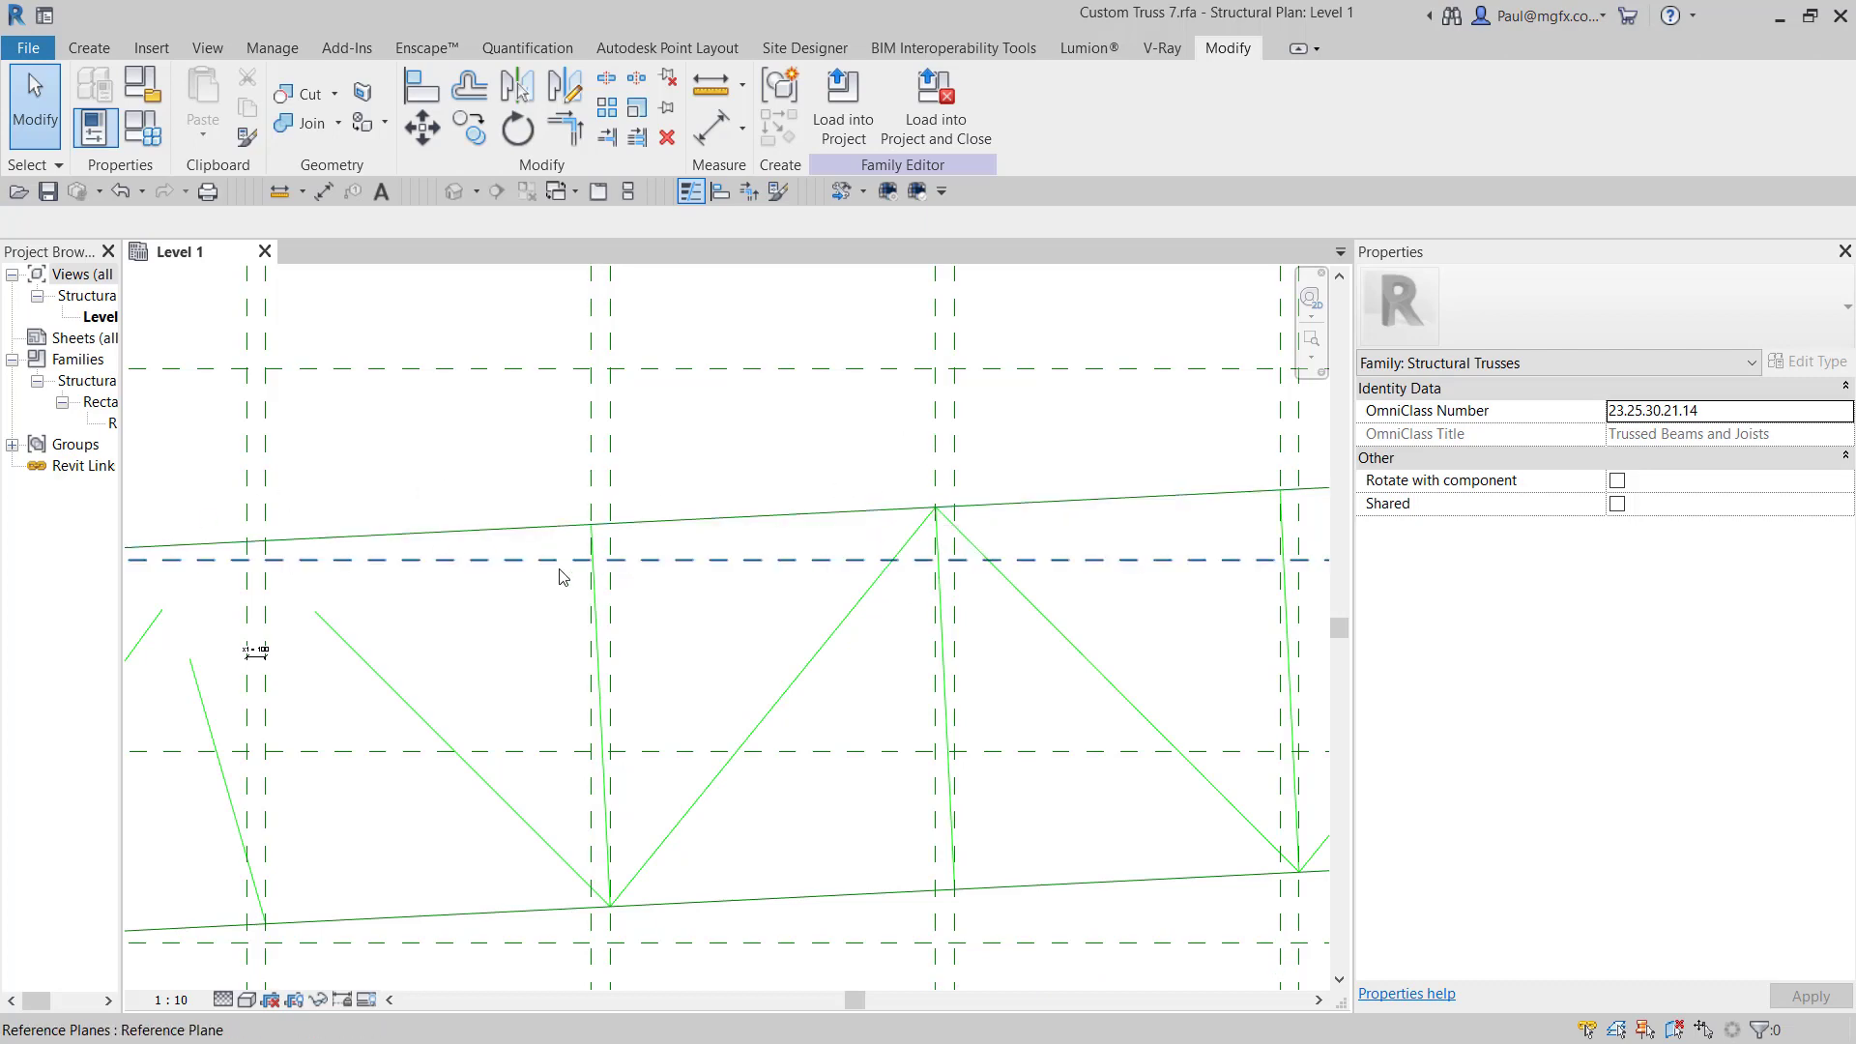
scroll(542, 582, down, 5)
middle_drag(726, 706, 319, 737)
scroll(1131, 576, up, 2)
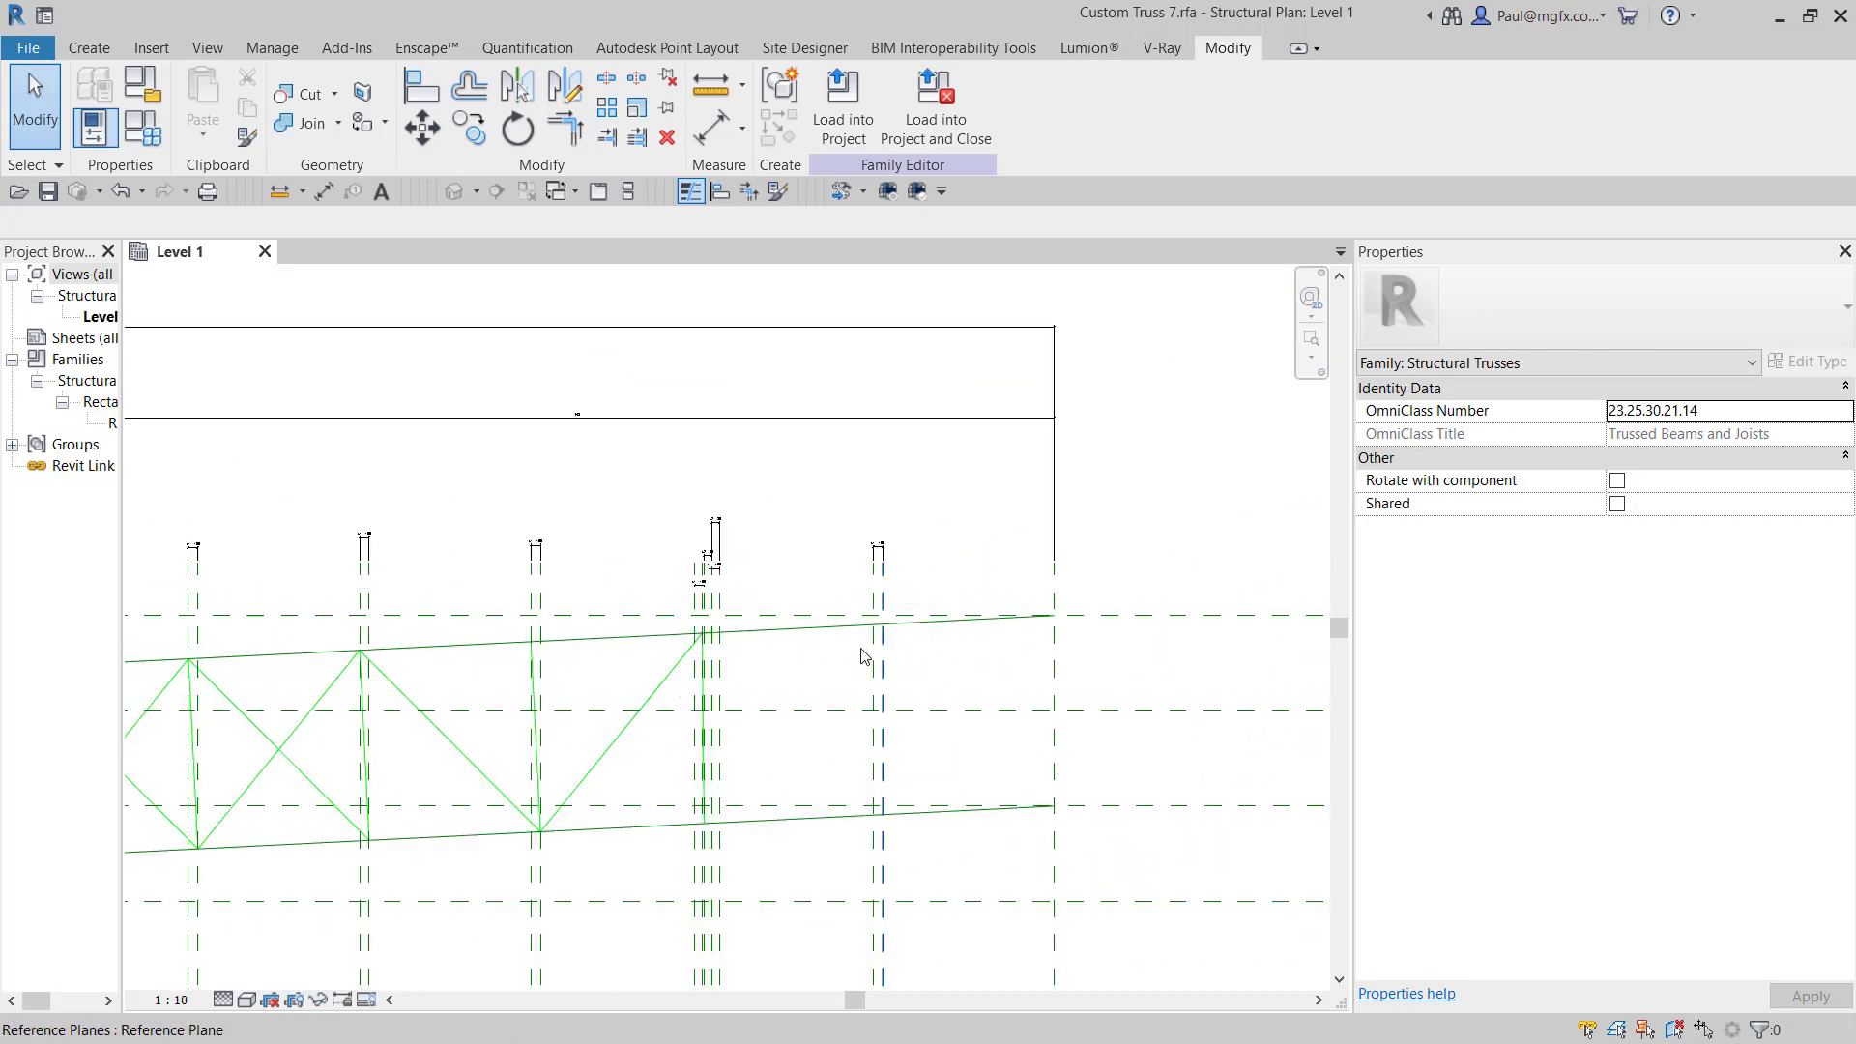
scroll(875, 643, up, 2)
scroll(704, 591, down, 1)
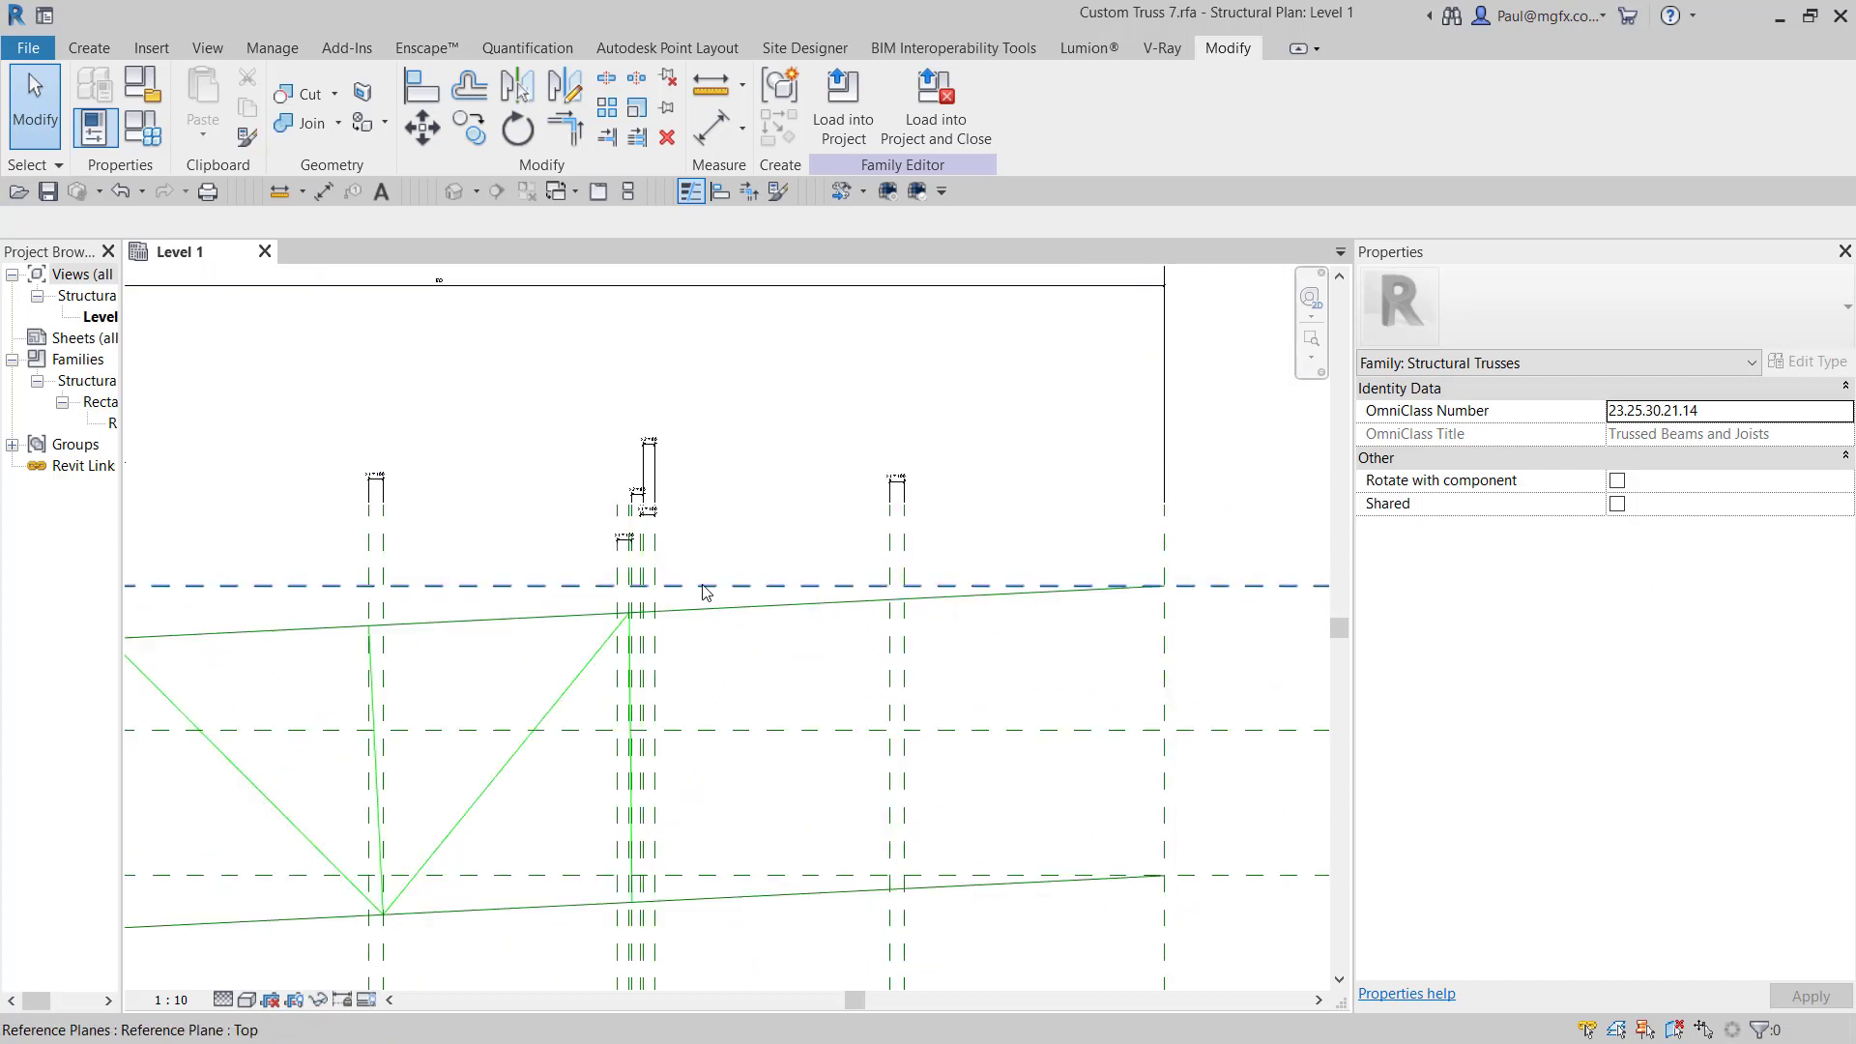
scroll(851, 489, down, 1)
scroll(580, 634, up, 2)
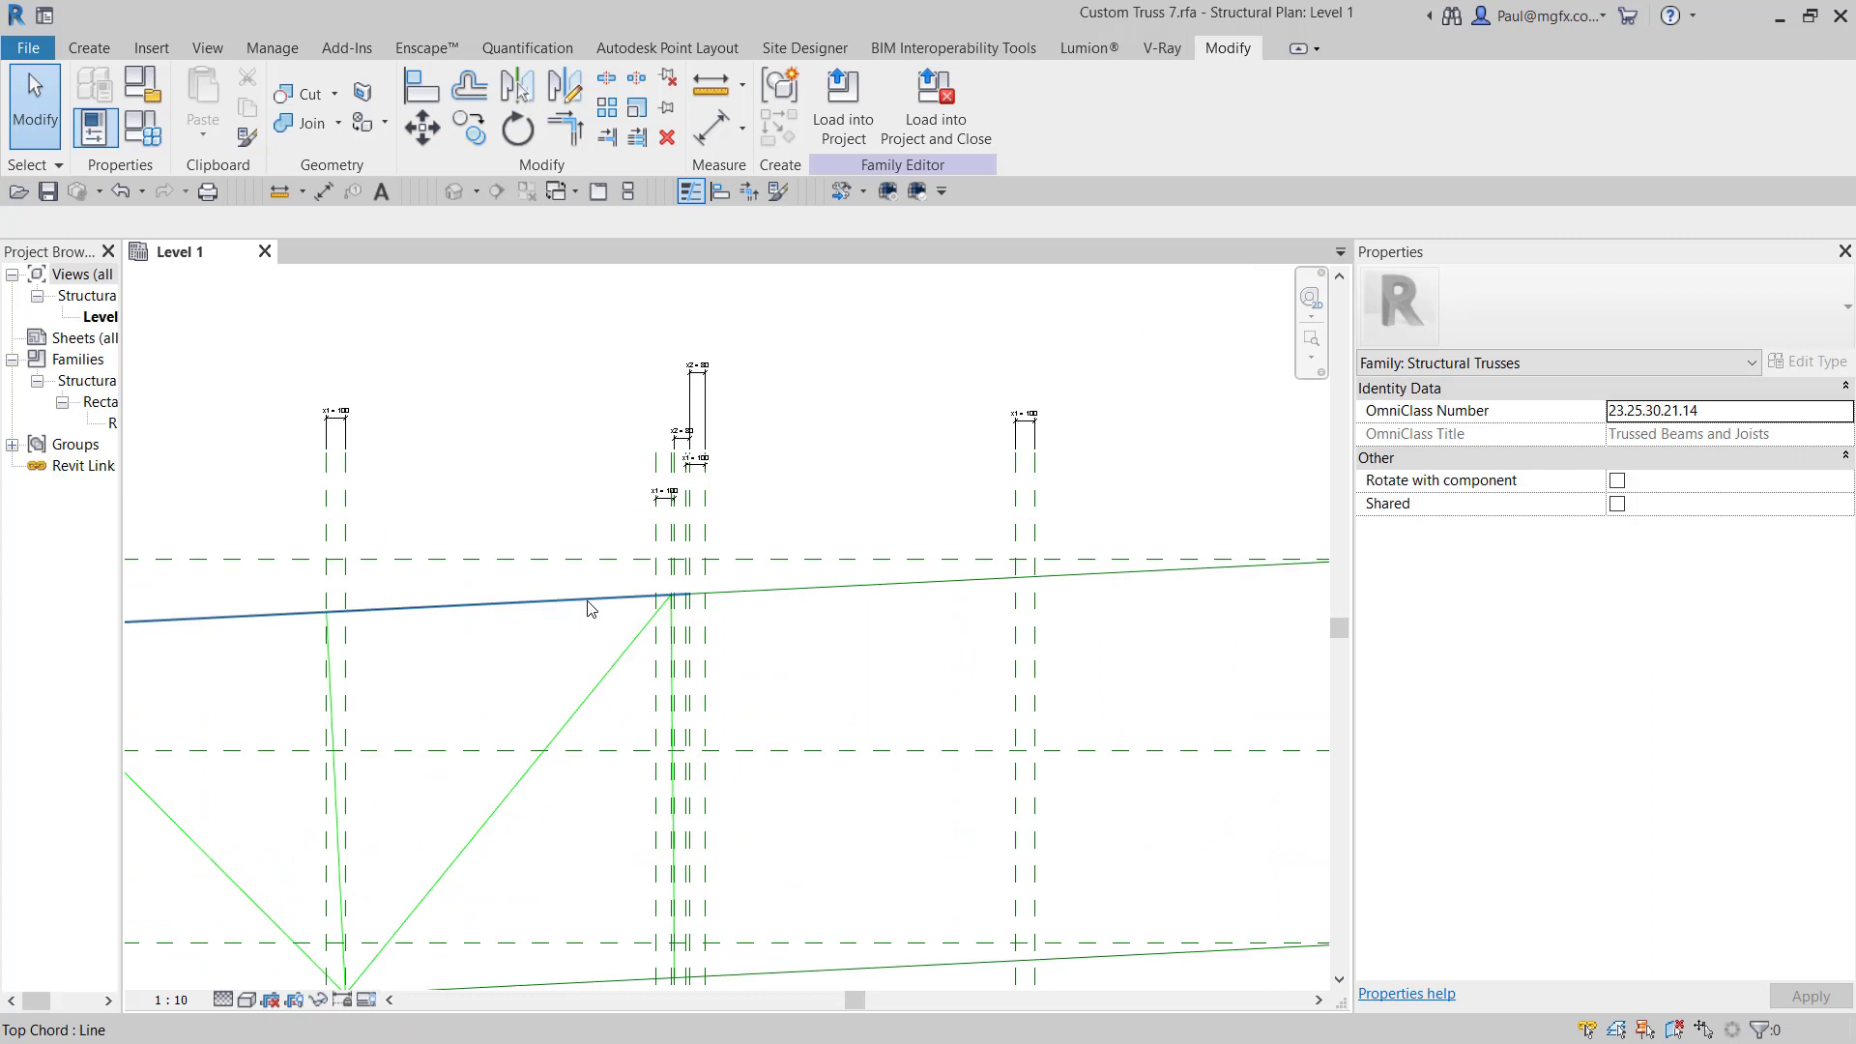
Inspect the top chord line and the underlying sloping reference line, including the reference line's right endpoint at the plane intersection
click(589, 607)
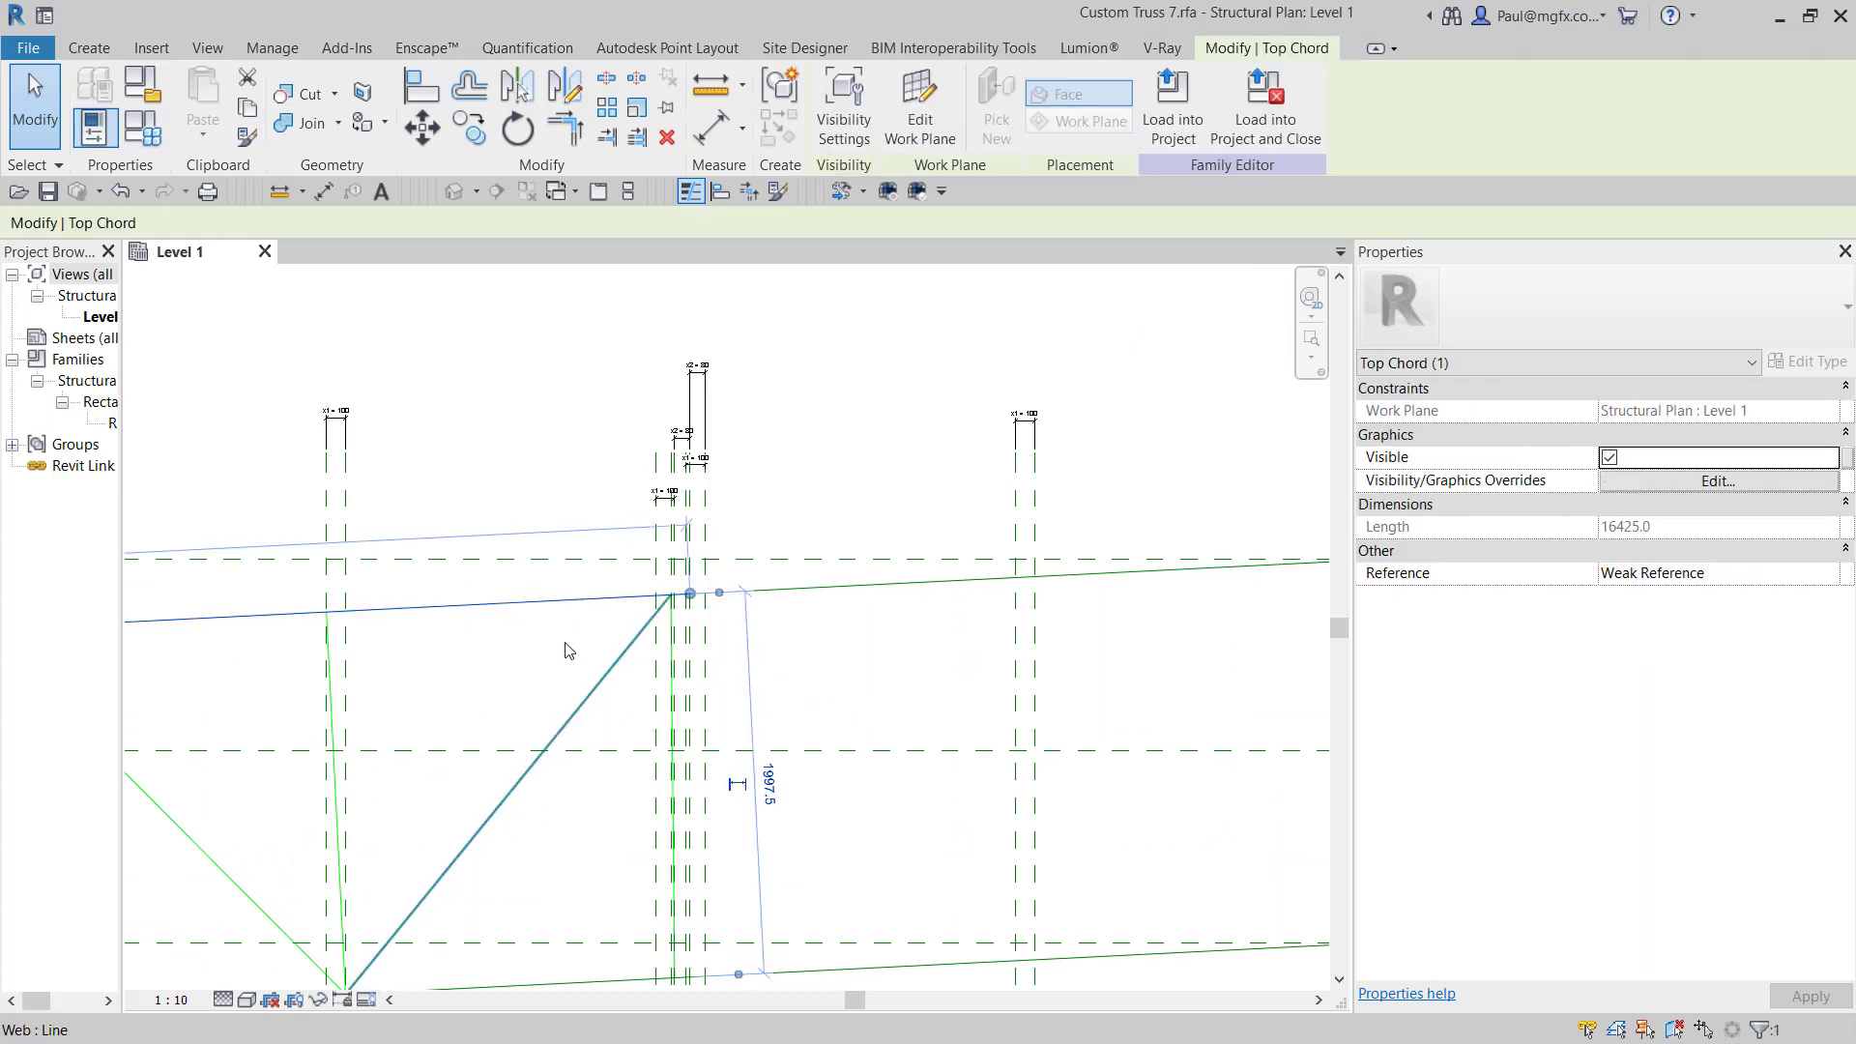
scroll(427, 645, down, 1)
key(Escape)
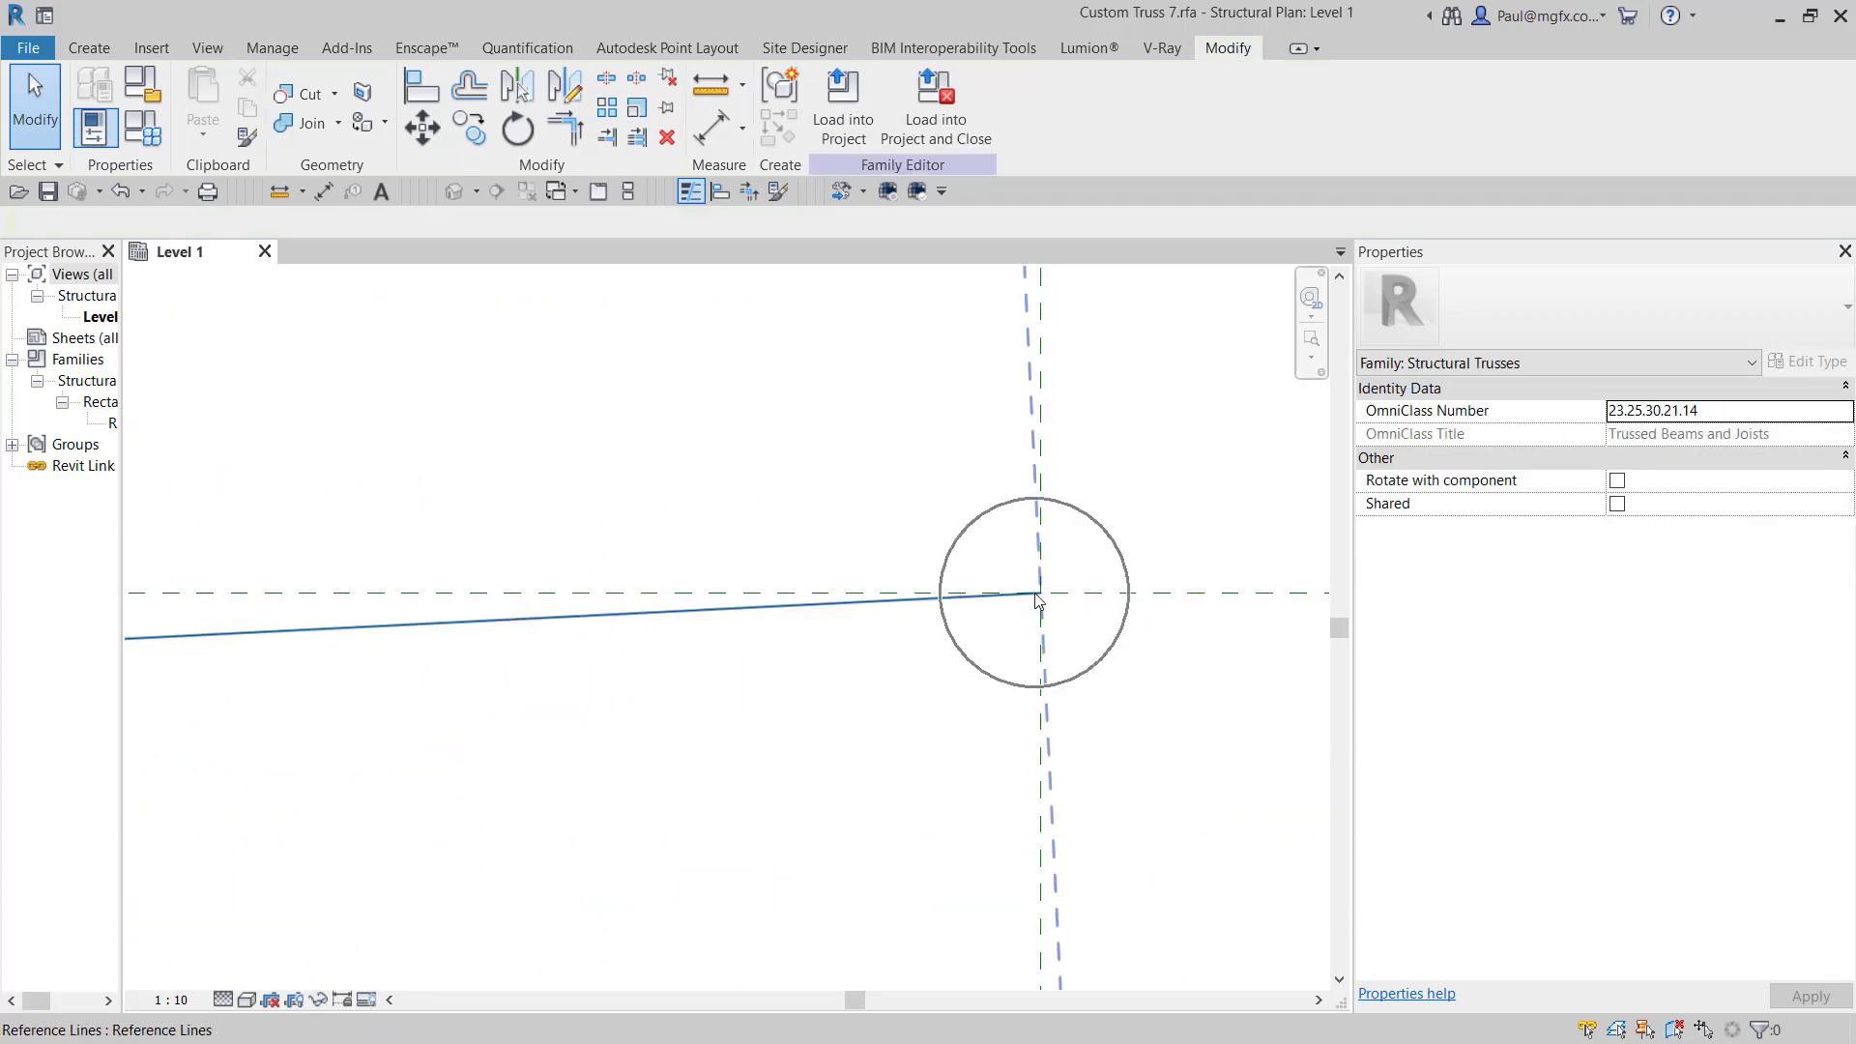
click(480, 627)
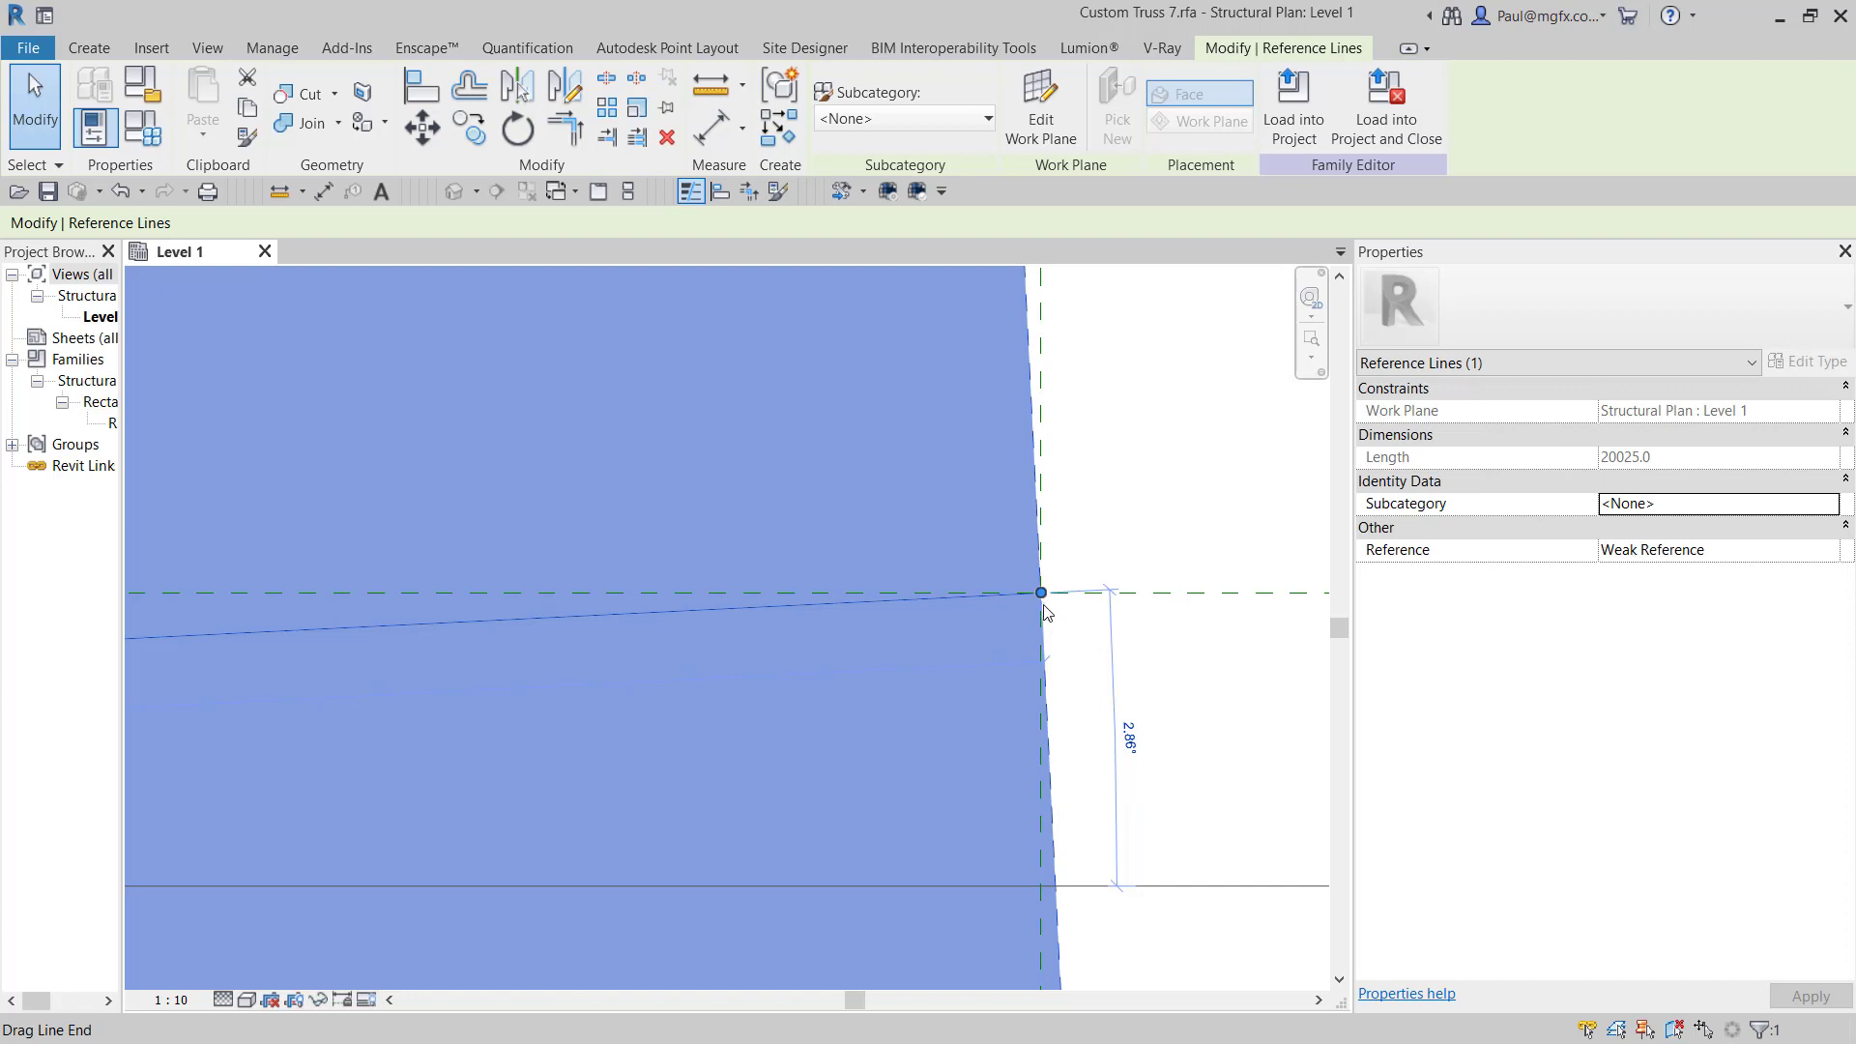
scroll(1043, 606, down, 3)
click(1123, 534)
scroll(622, 702, down, 2)
middle_drag(622, 702, 1015, 605)
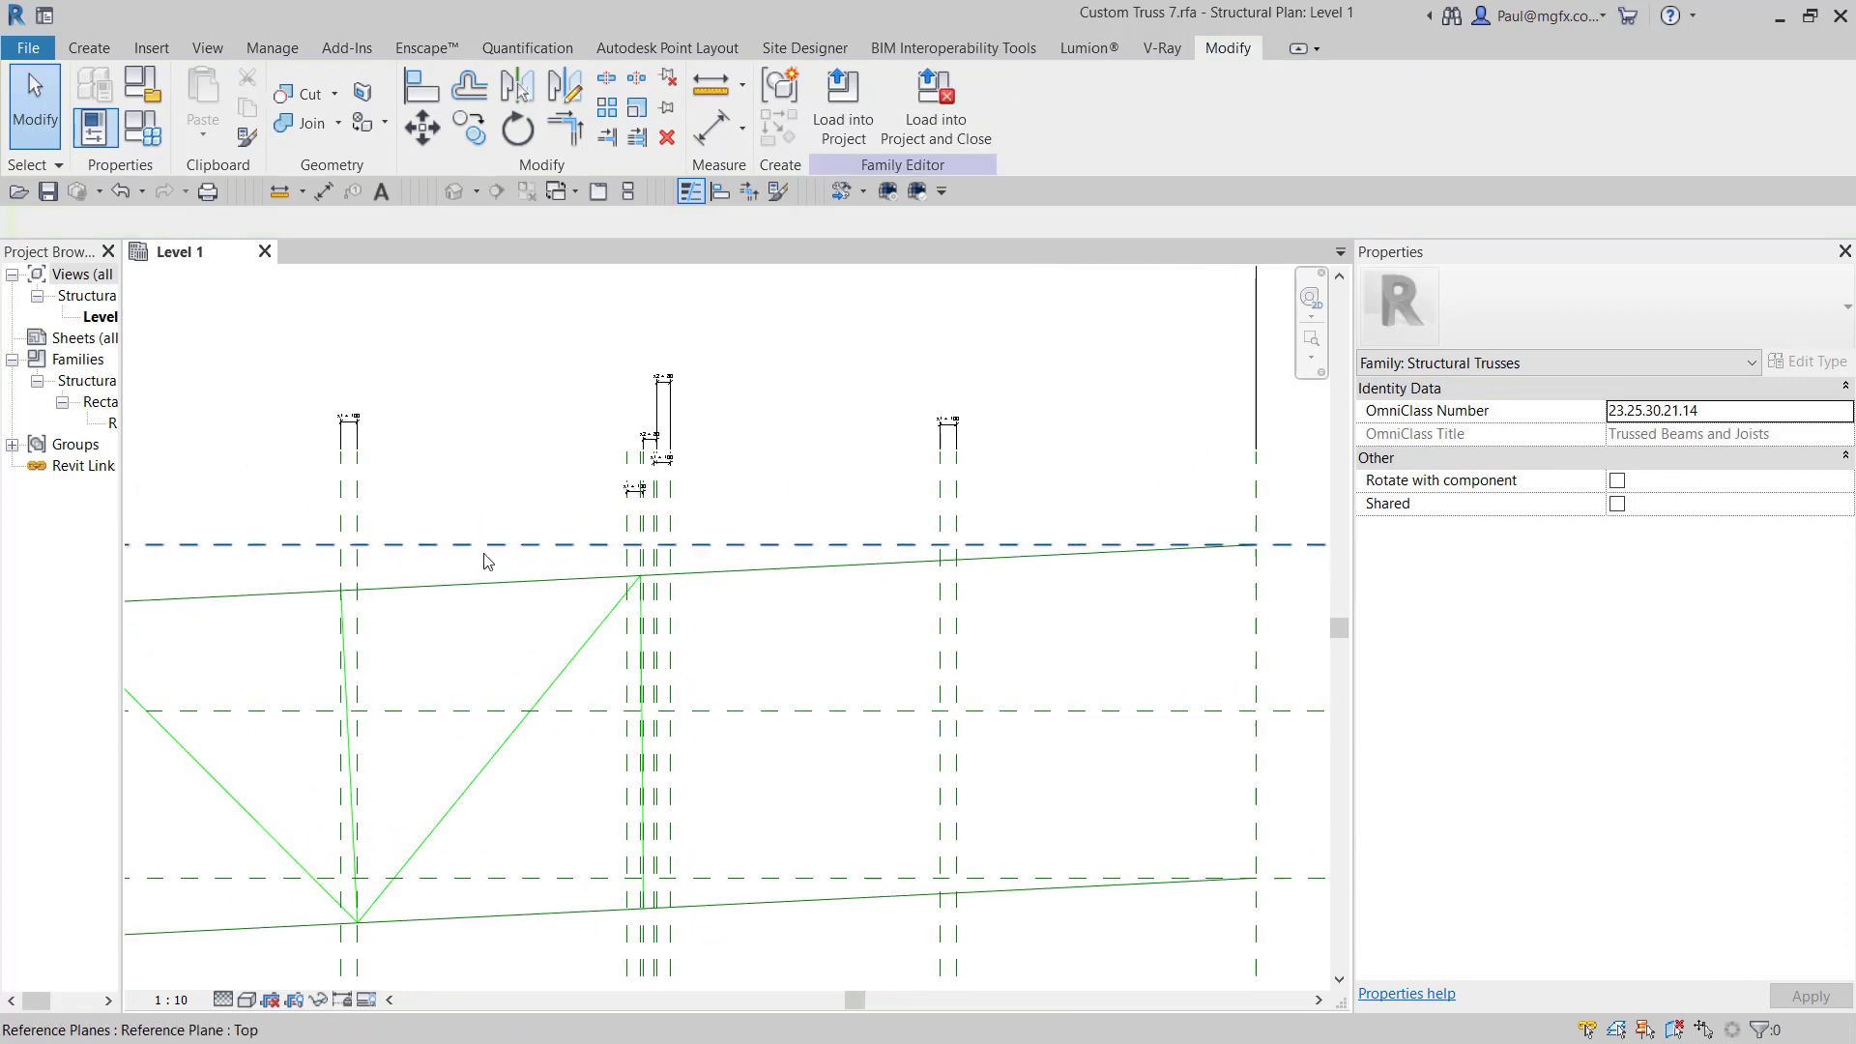
scroll(486, 562, up, 4)
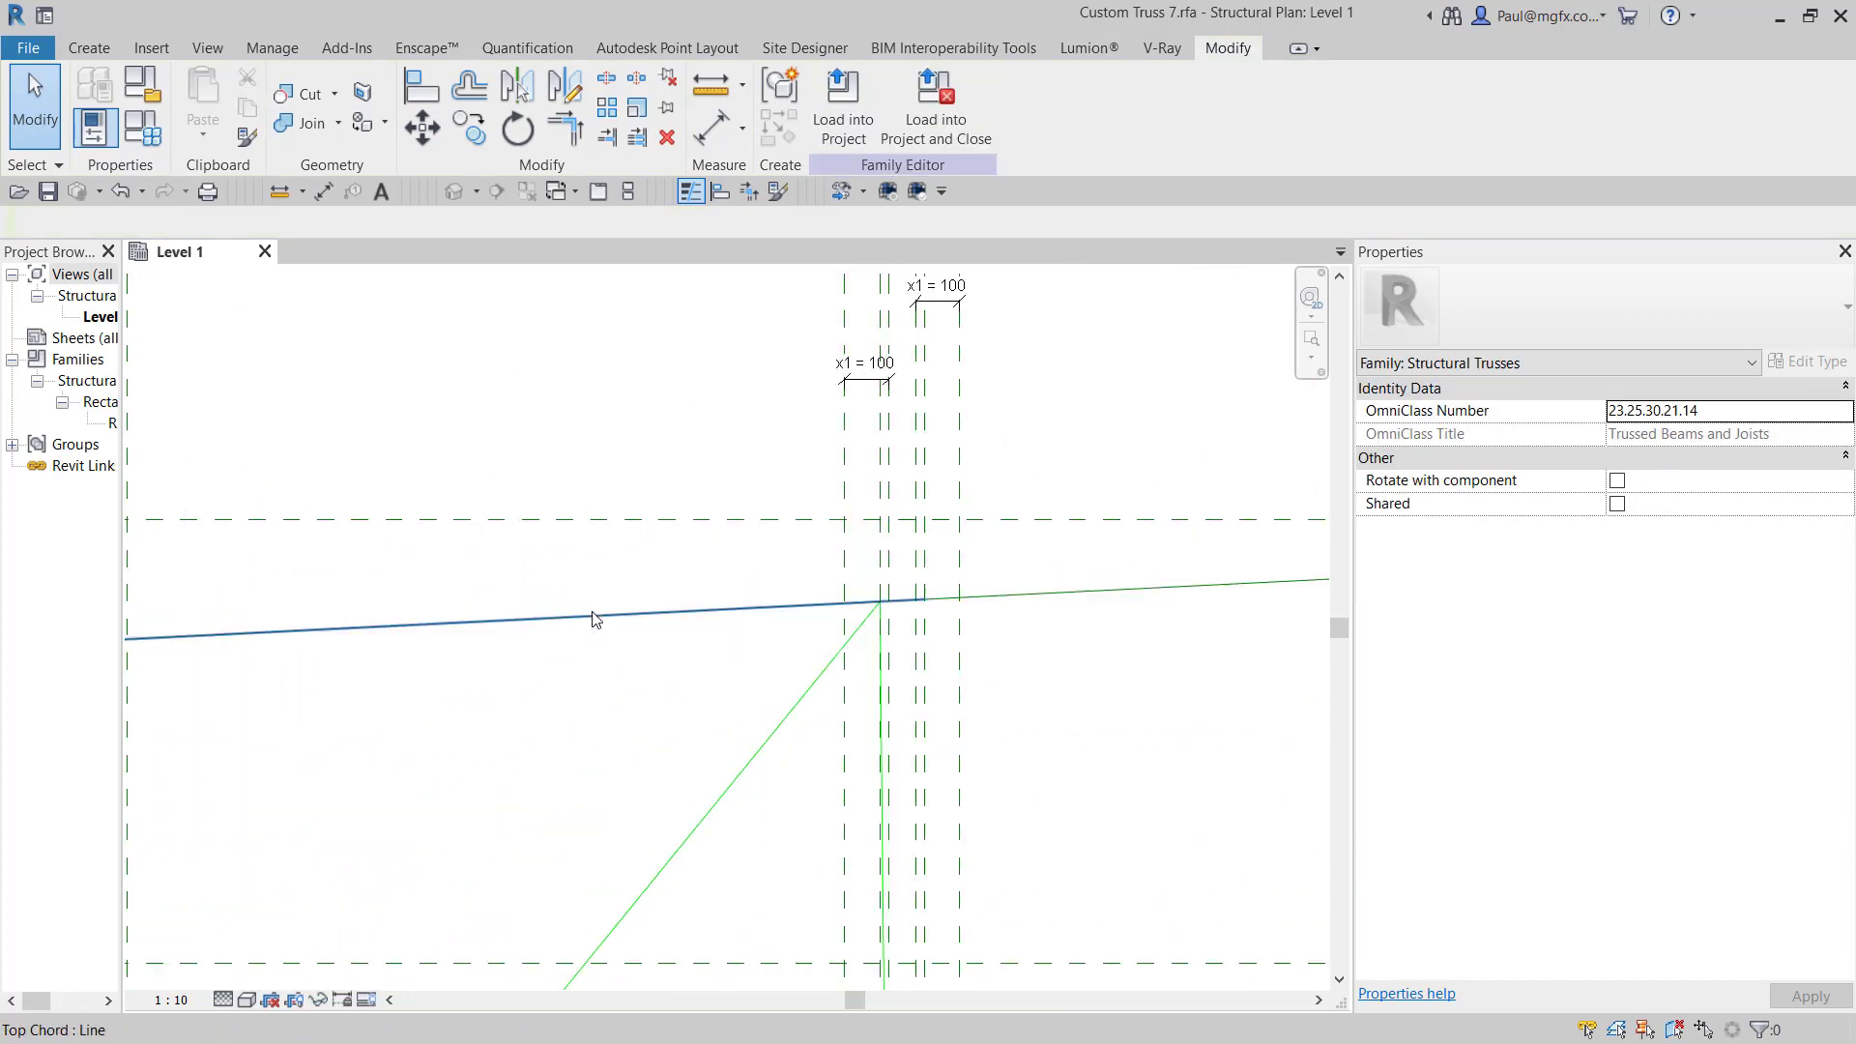
Try to move the top chord's right end up and away from the sloping reference line and its reference plane
scroll(926, 604, up, 6)
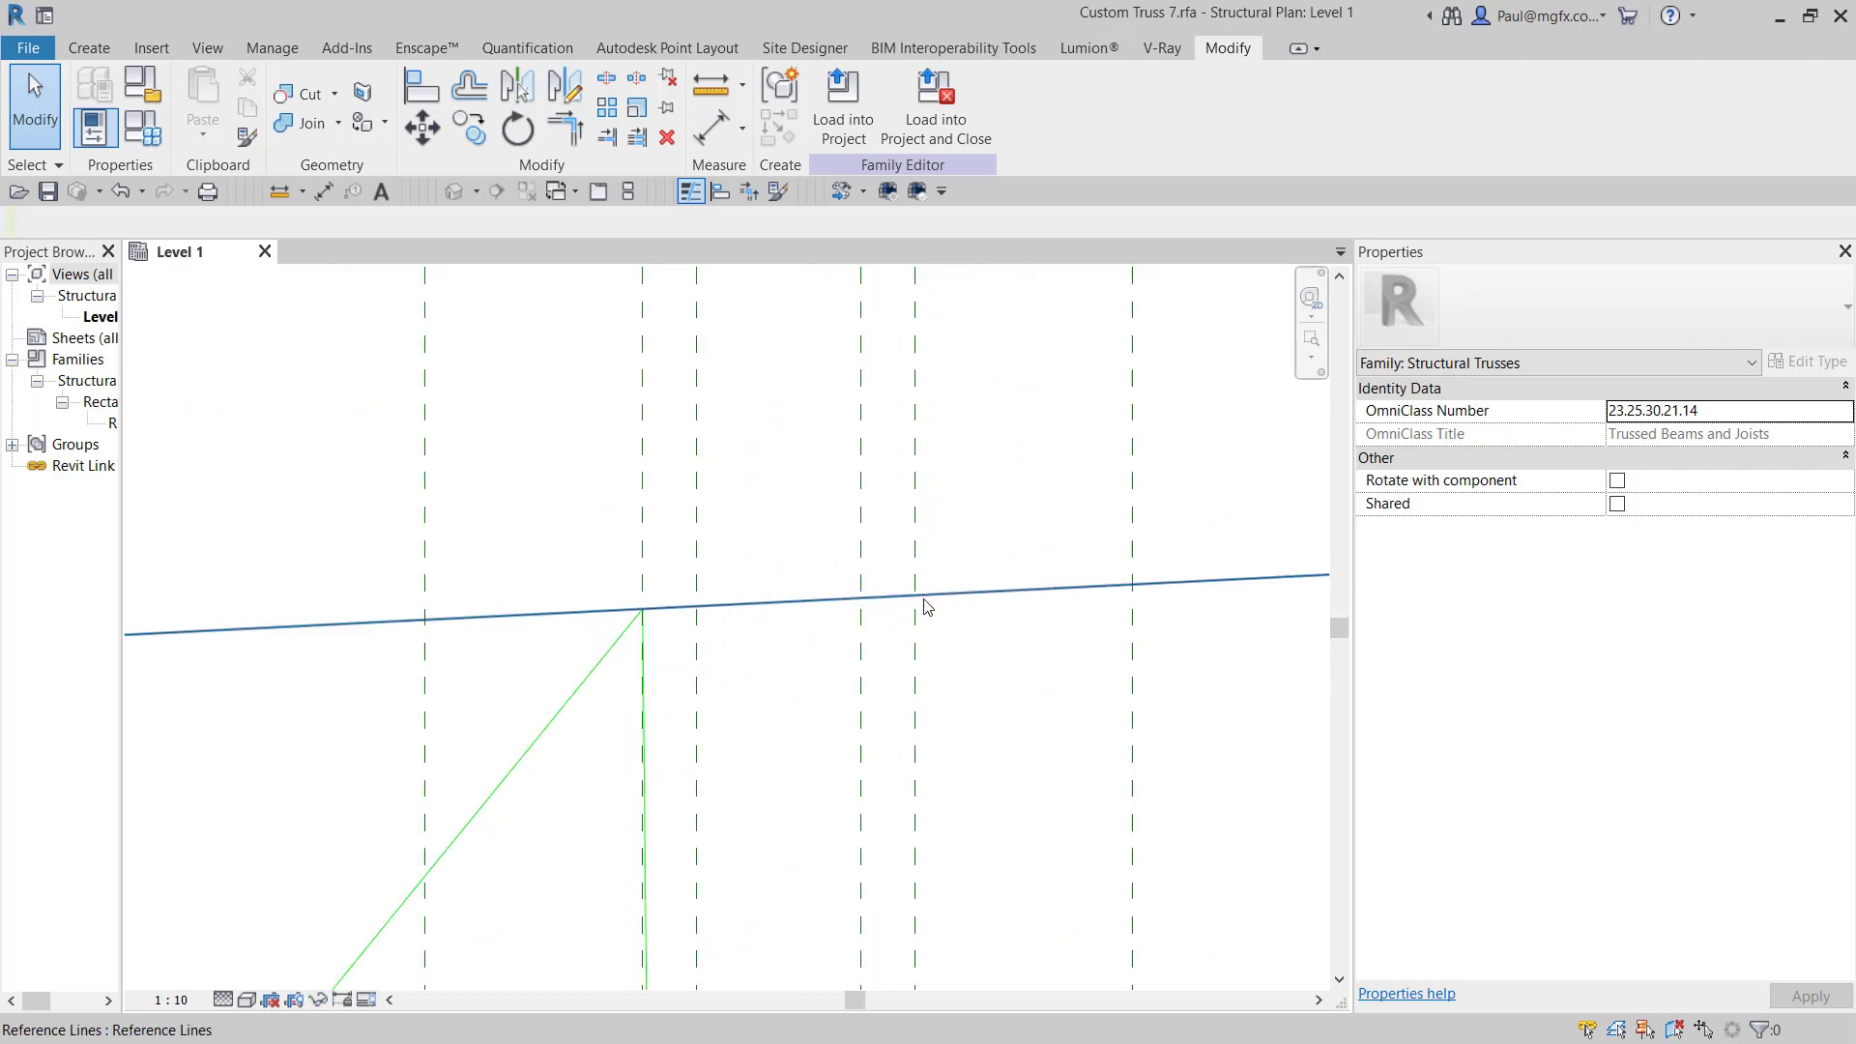
scroll(924, 605, up, 2)
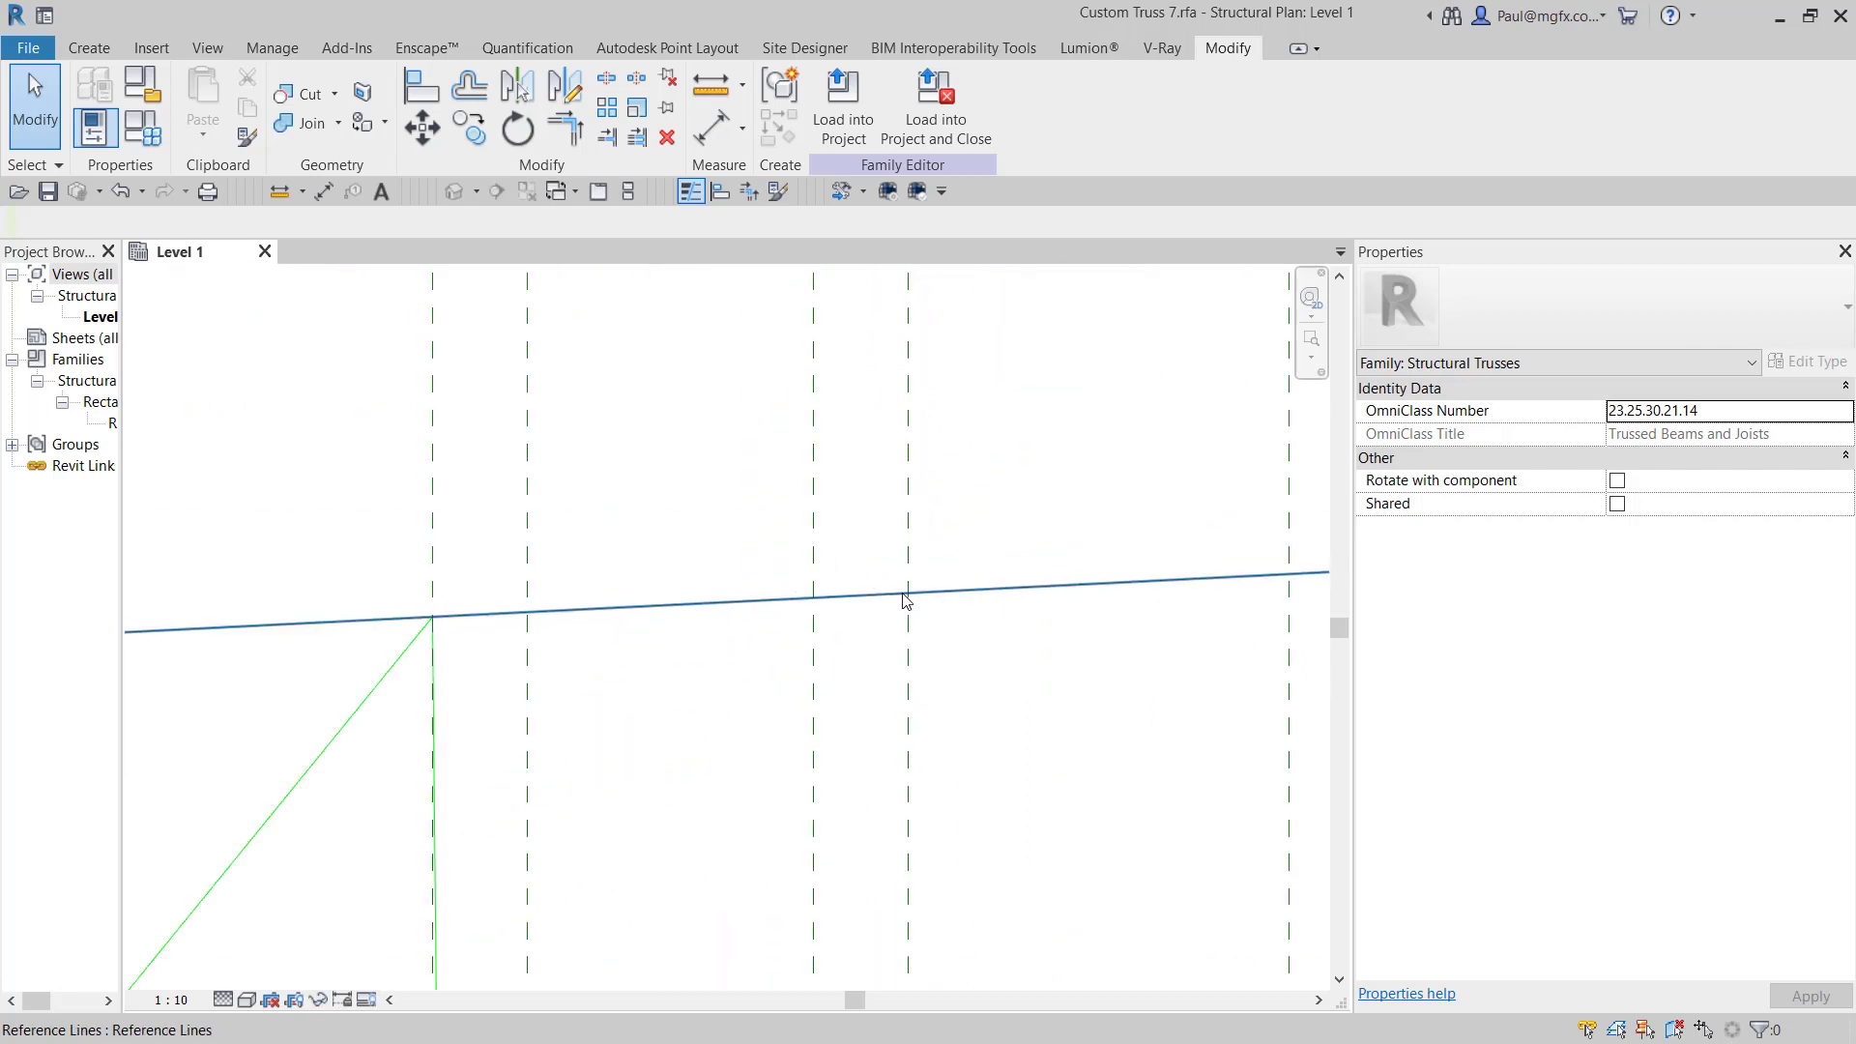
scroll(969, 620, down, 2)
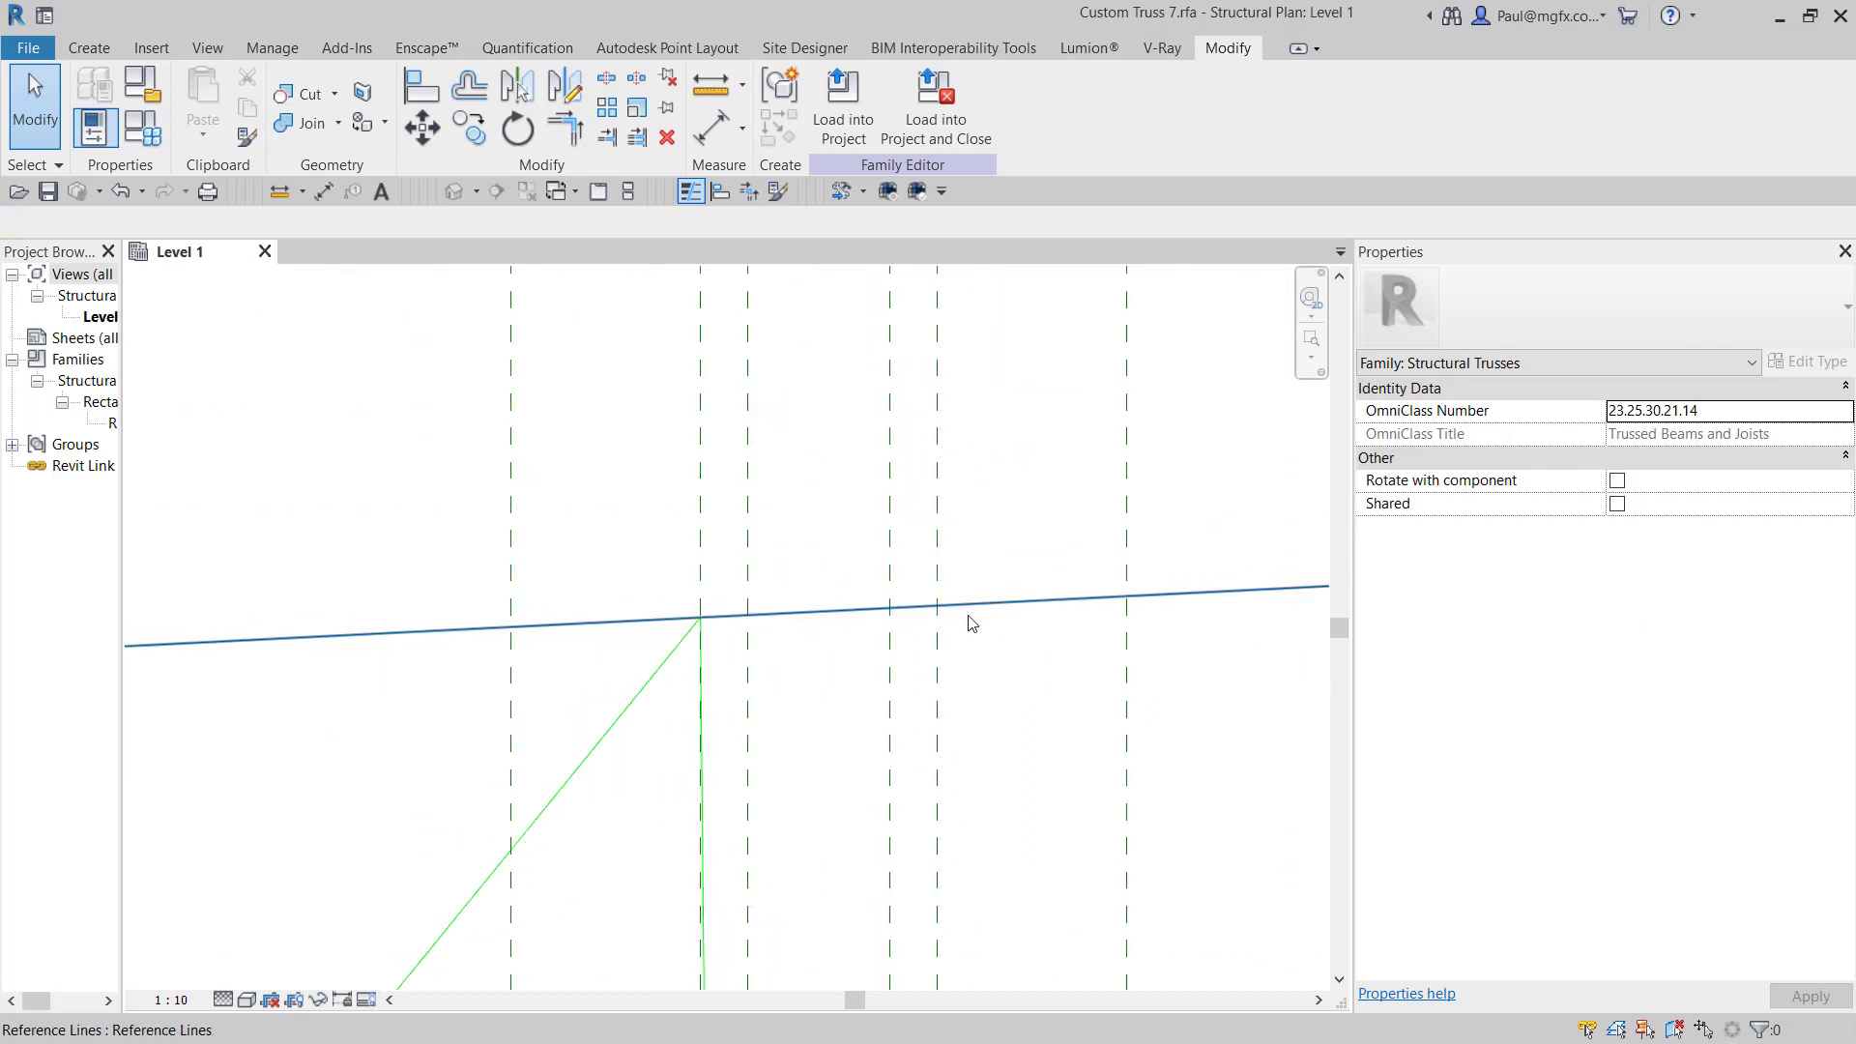
scroll(1156, 629, down, 2)
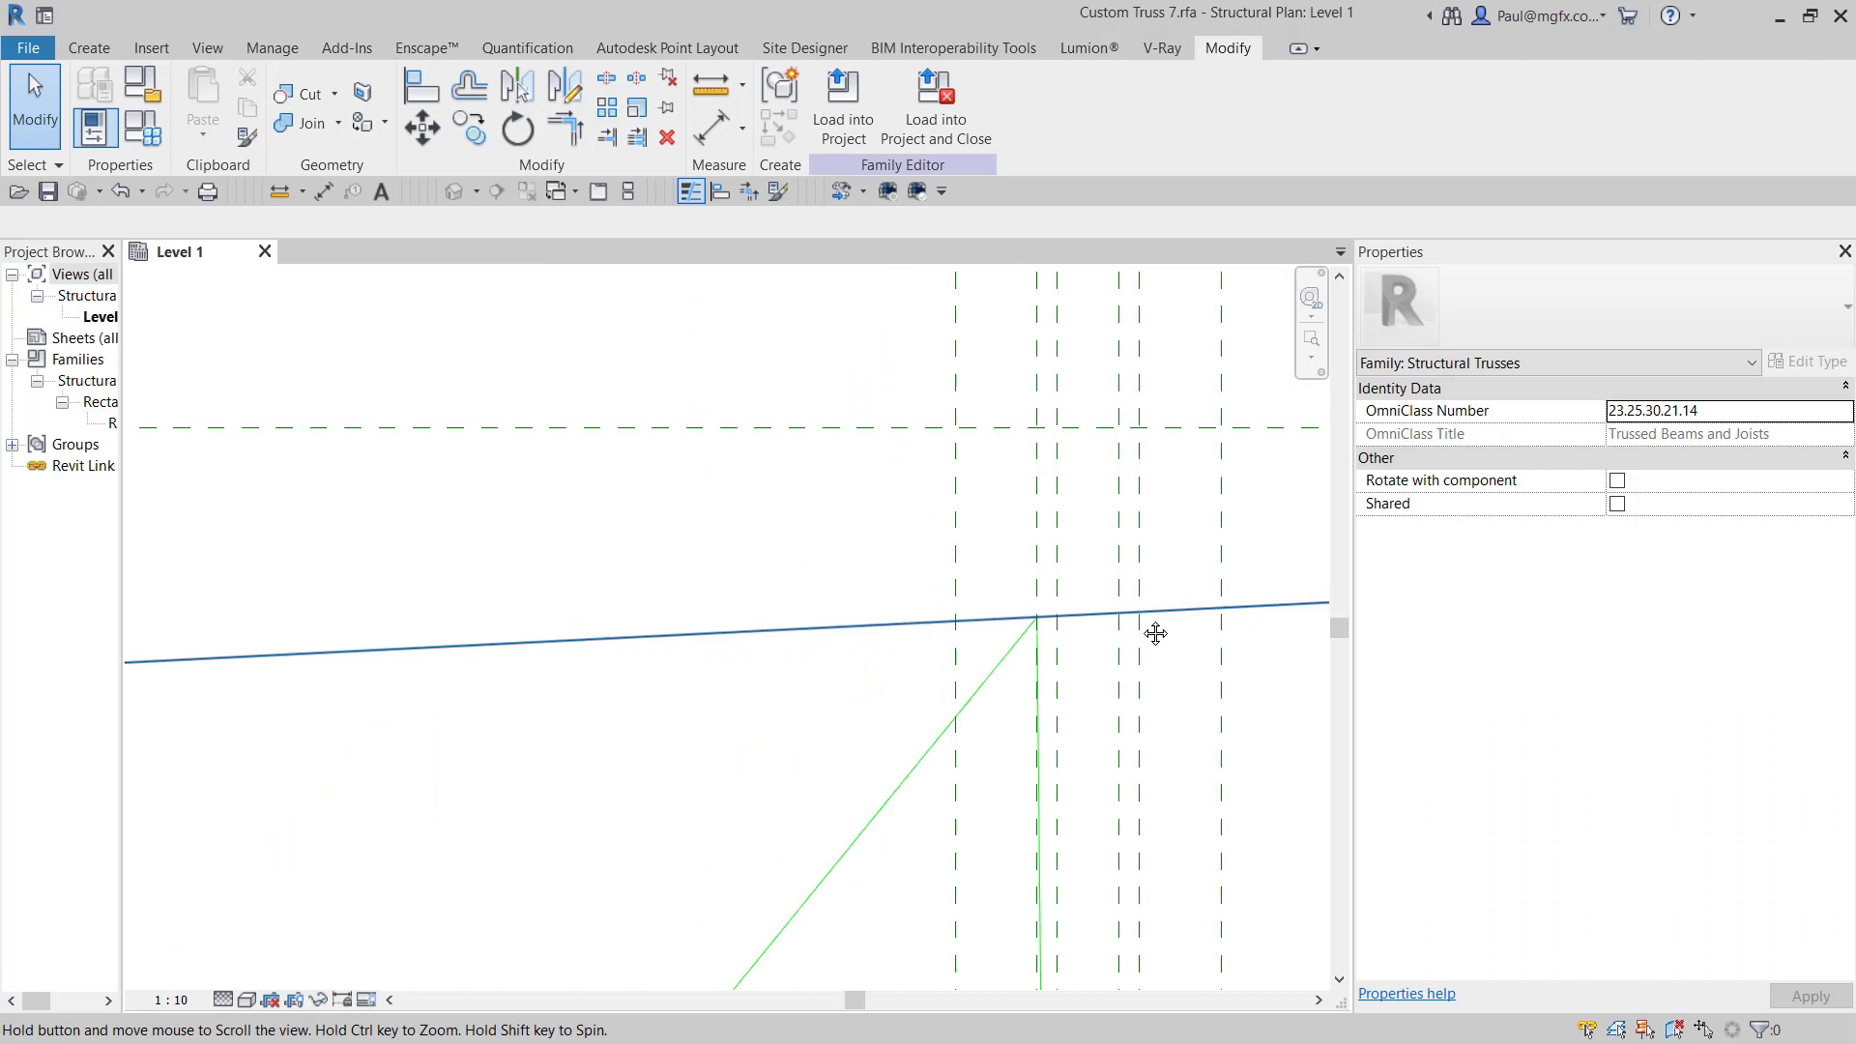
click(846, 634)
scroll(1231, 696, down, 2)
drag(1199, 677, 1246, 491)
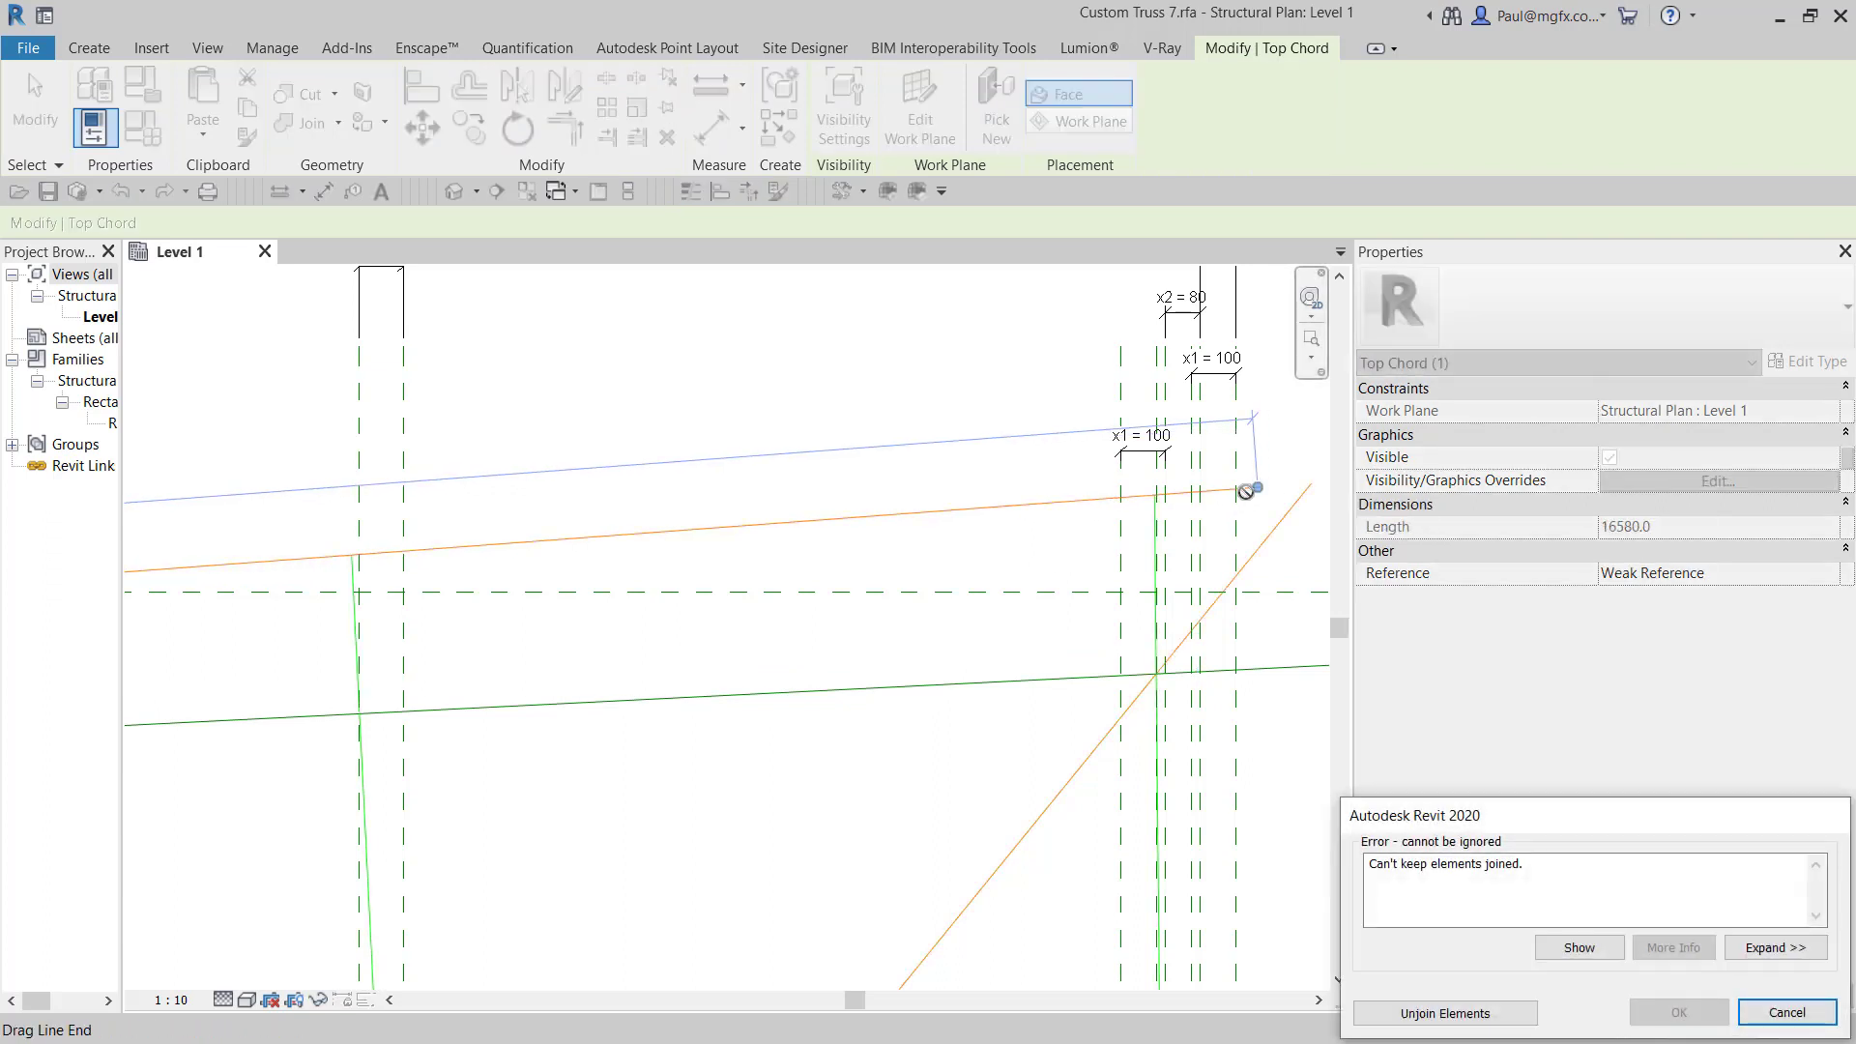
click(1786, 1012)
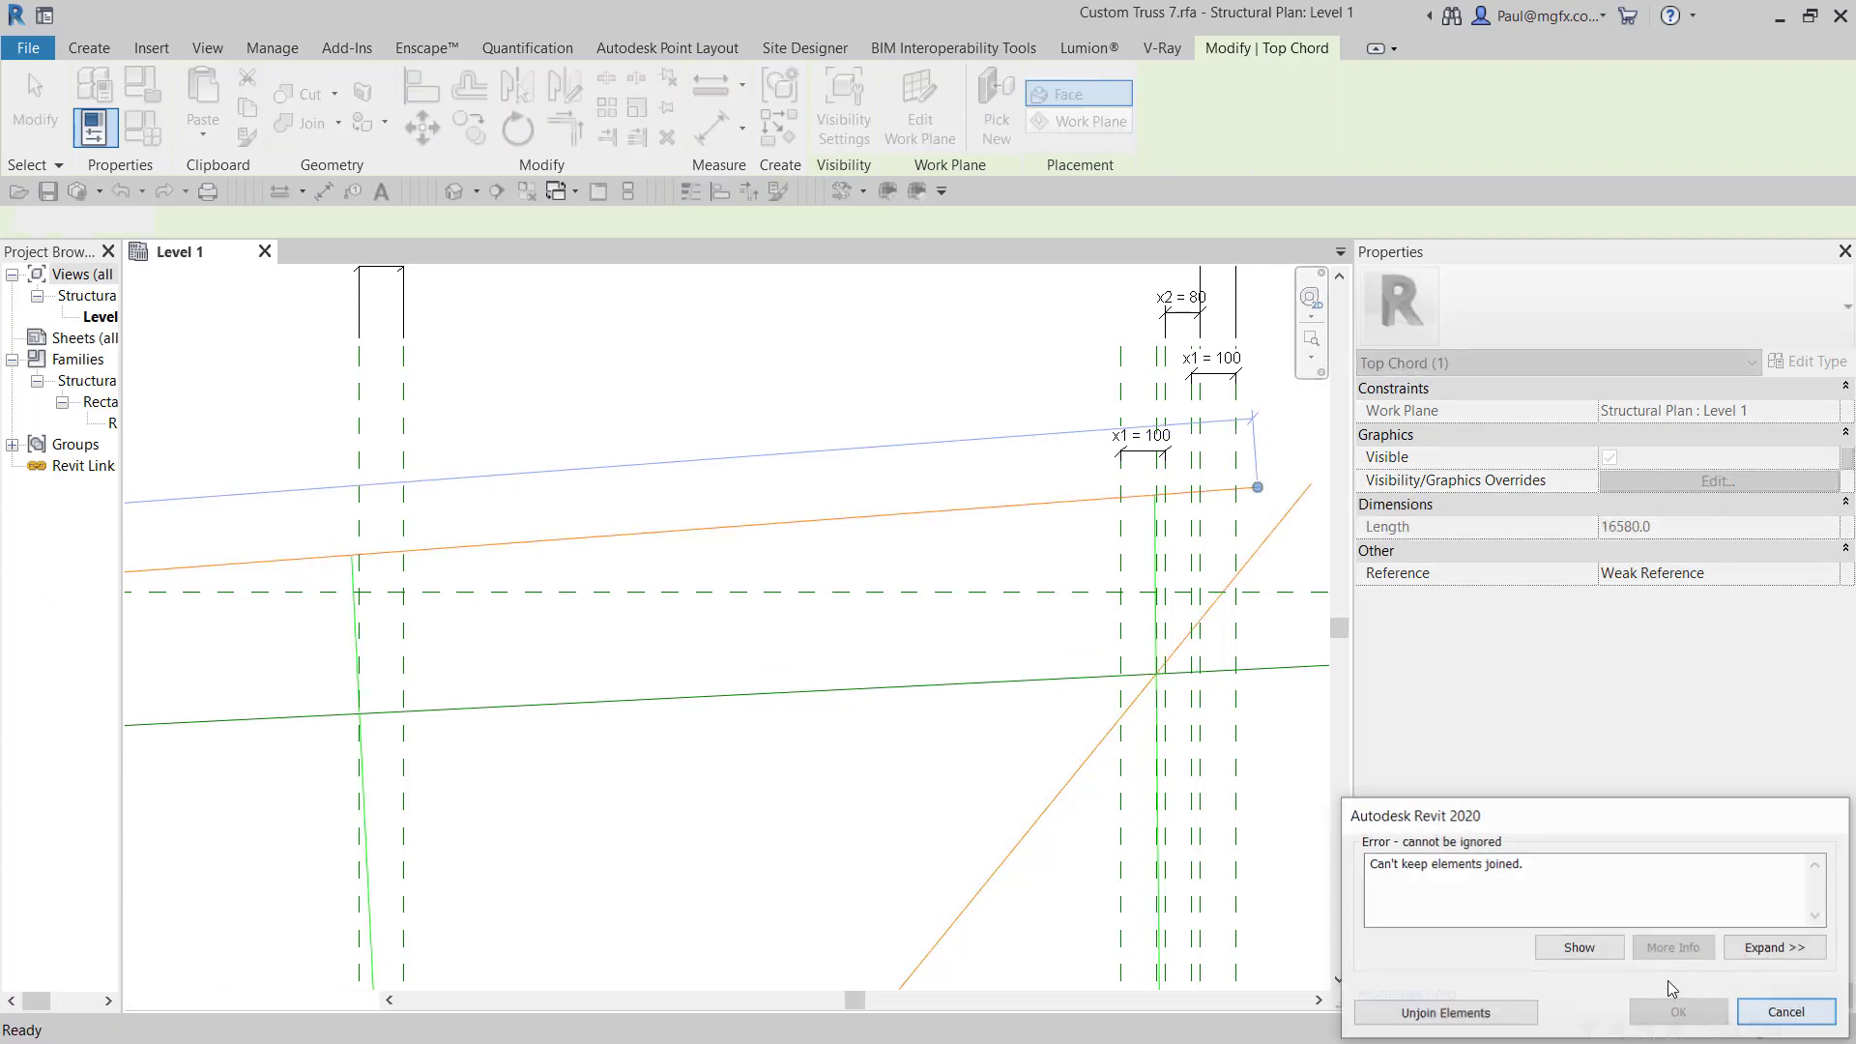
Pull the top chord's right end above the sloping reference line and beyond the last reference plane of the x1 = 100 pair
click(1073, 679)
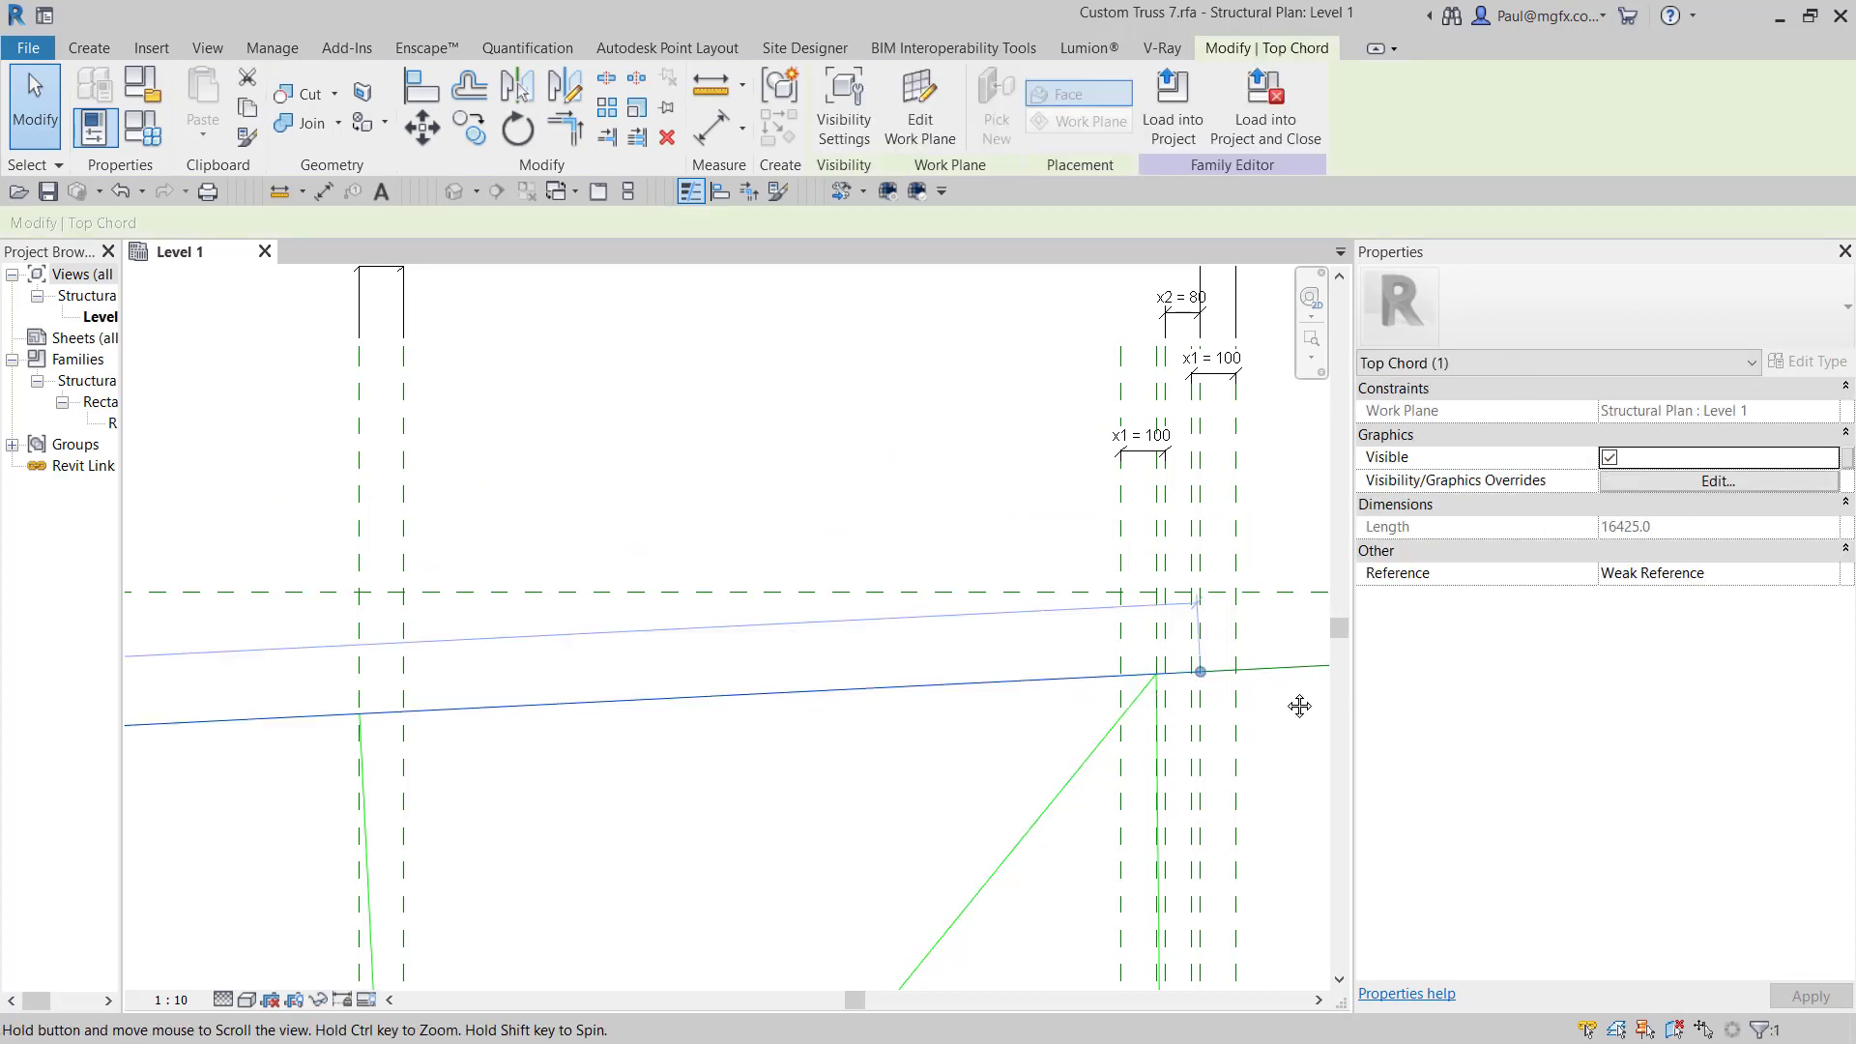
scroll(1227, 679, up, 1)
drag(1202, 668, 1304, 540)
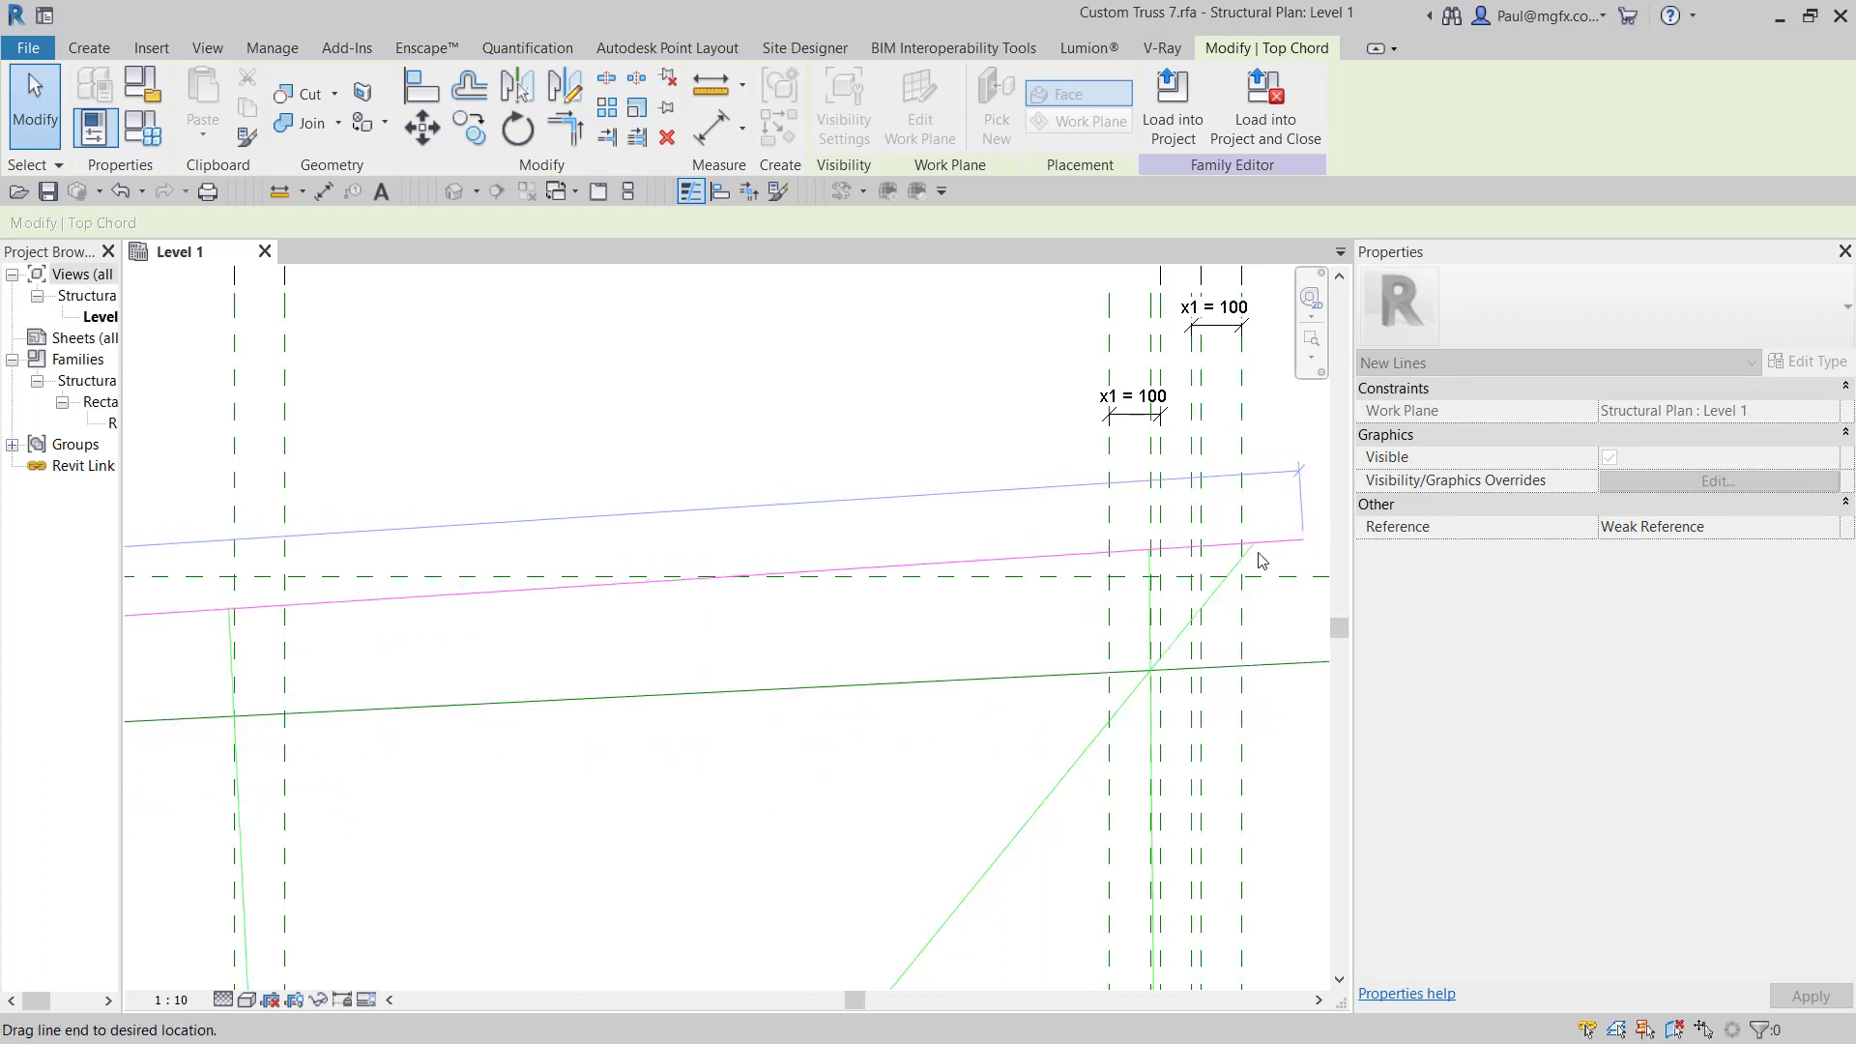
click(1077, 733)
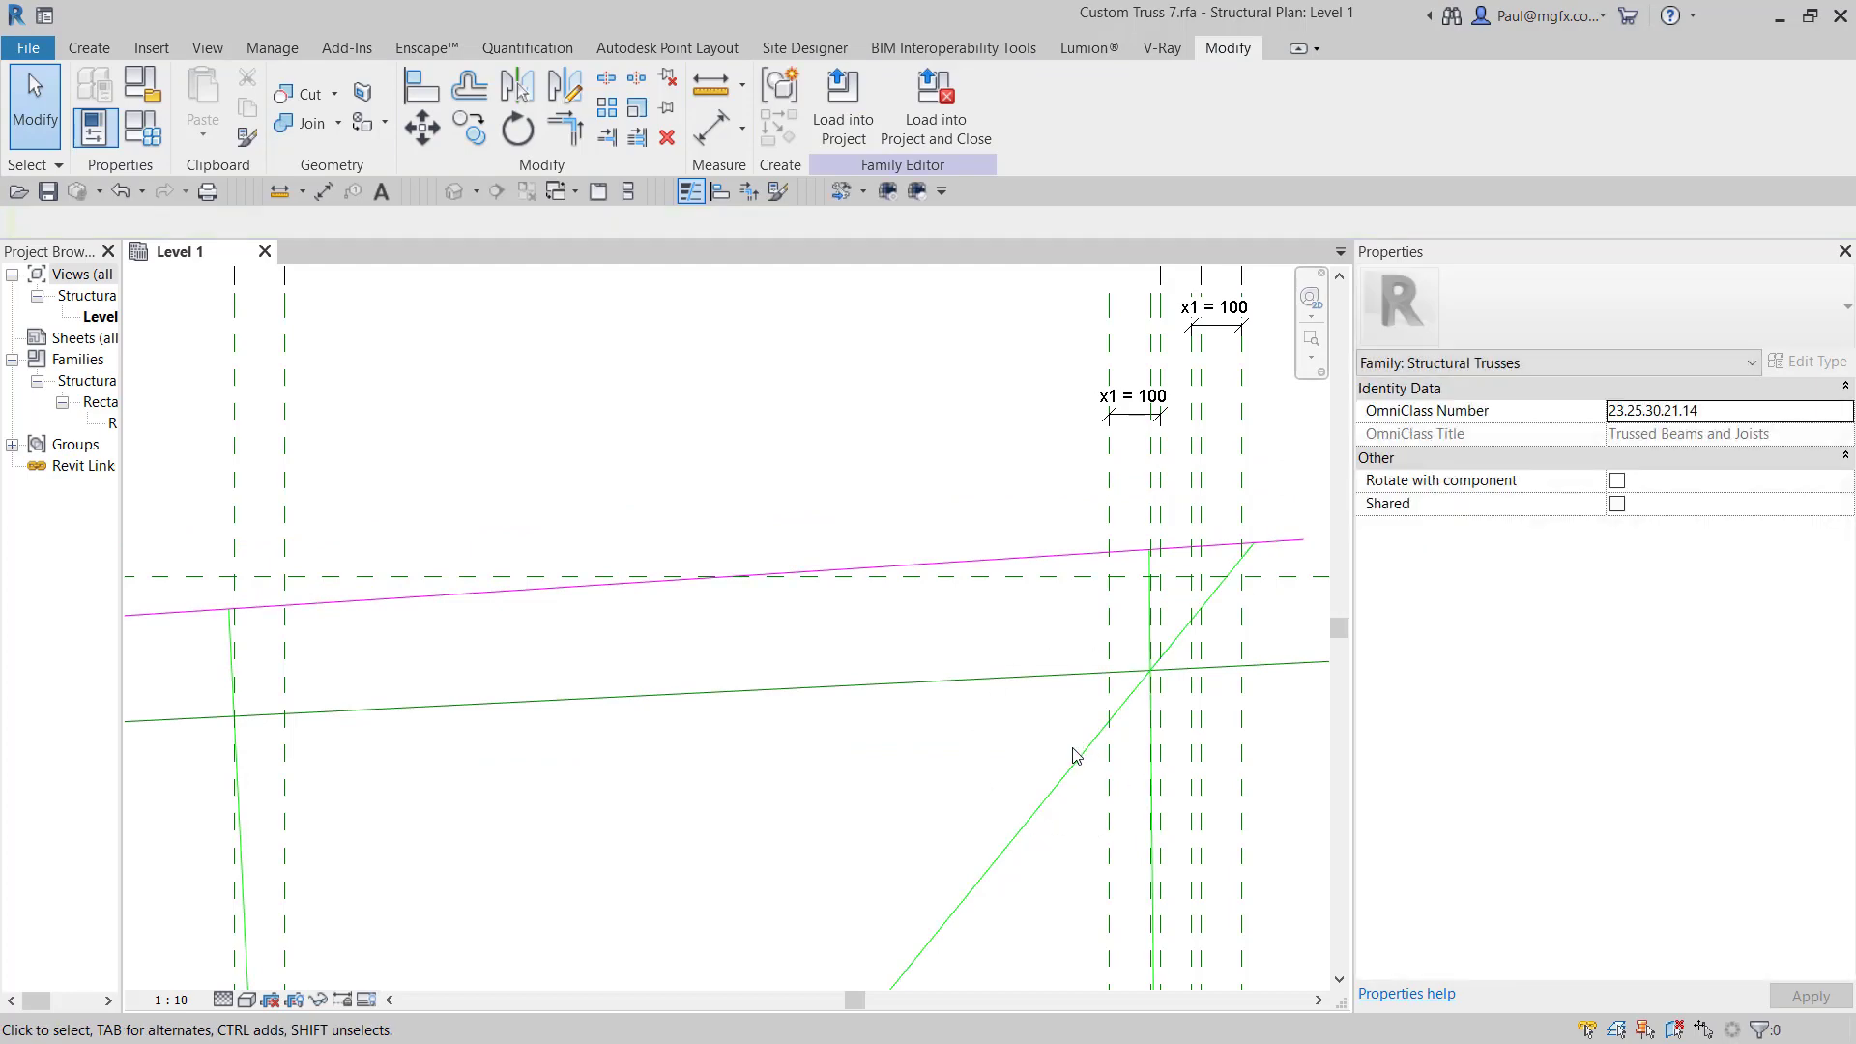
Examine how the vertical and diagonal webs meet the displaced top chord from the middle bays to its right end
scroll(1073, 756, down, 3)
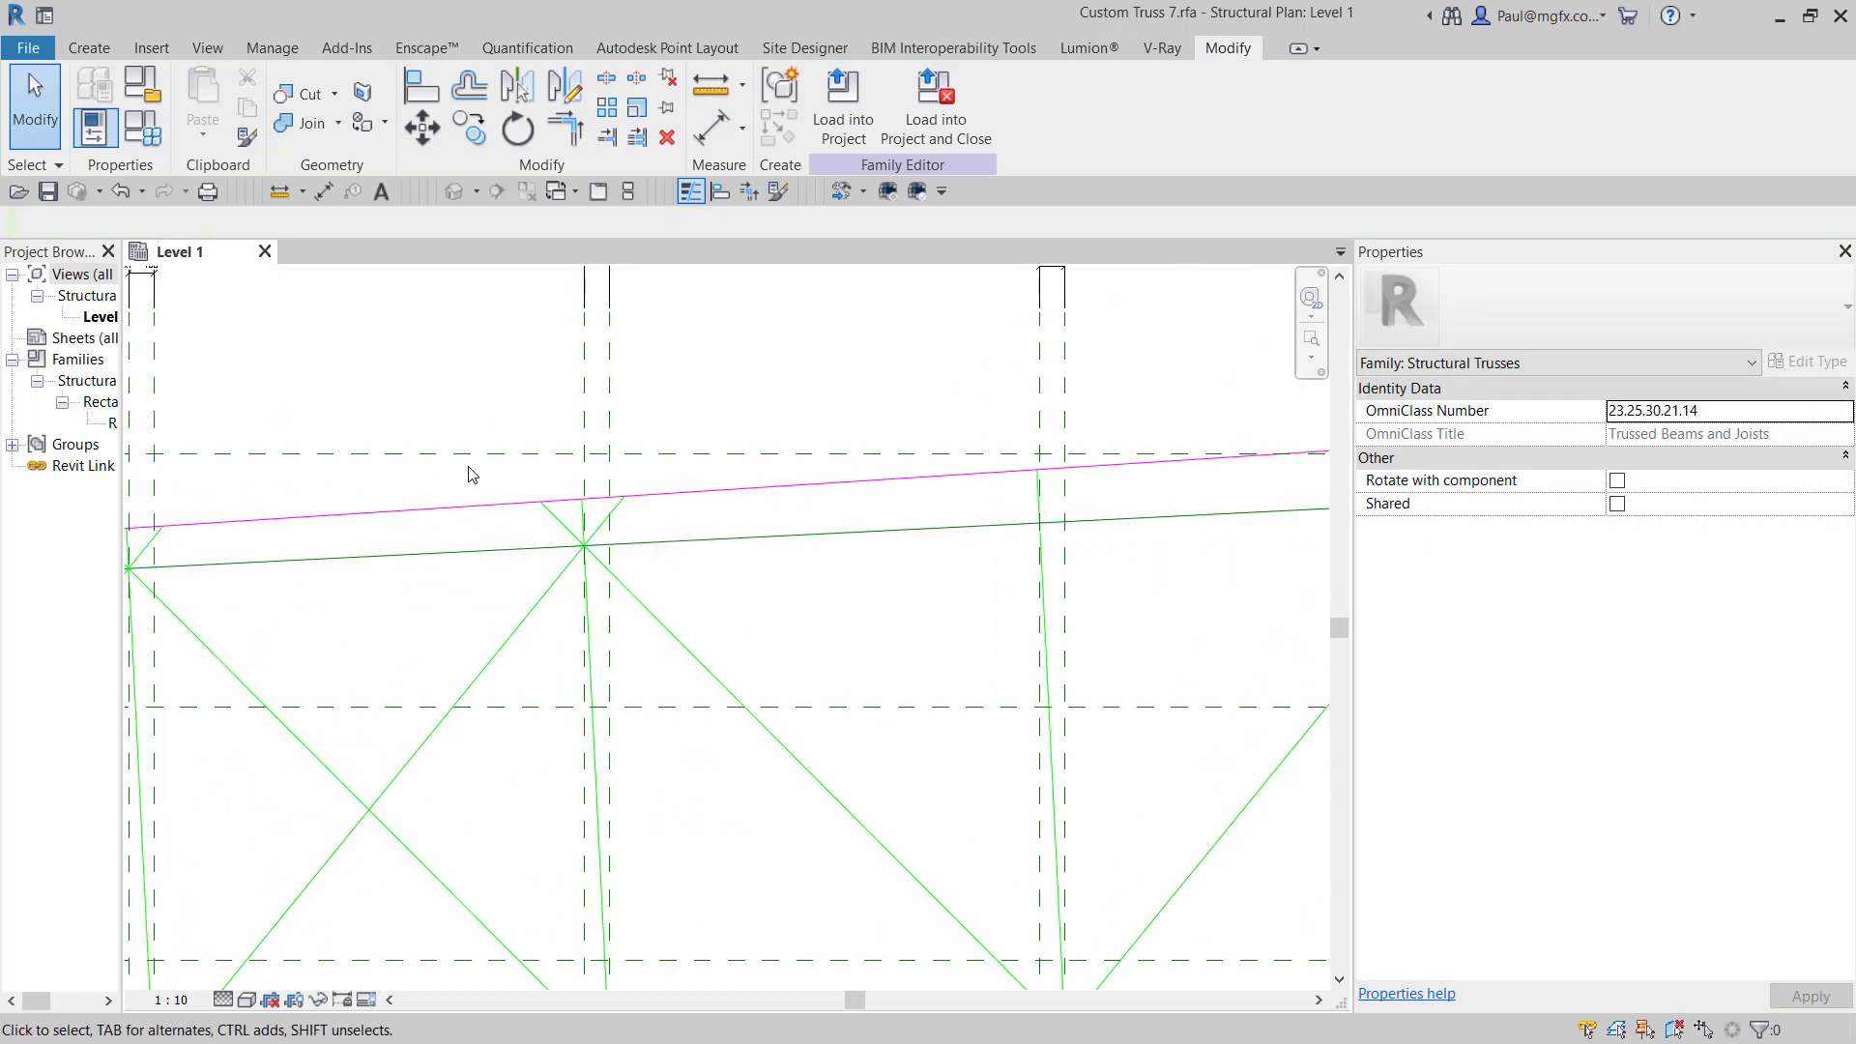
scroll(468, 487, up, 5)
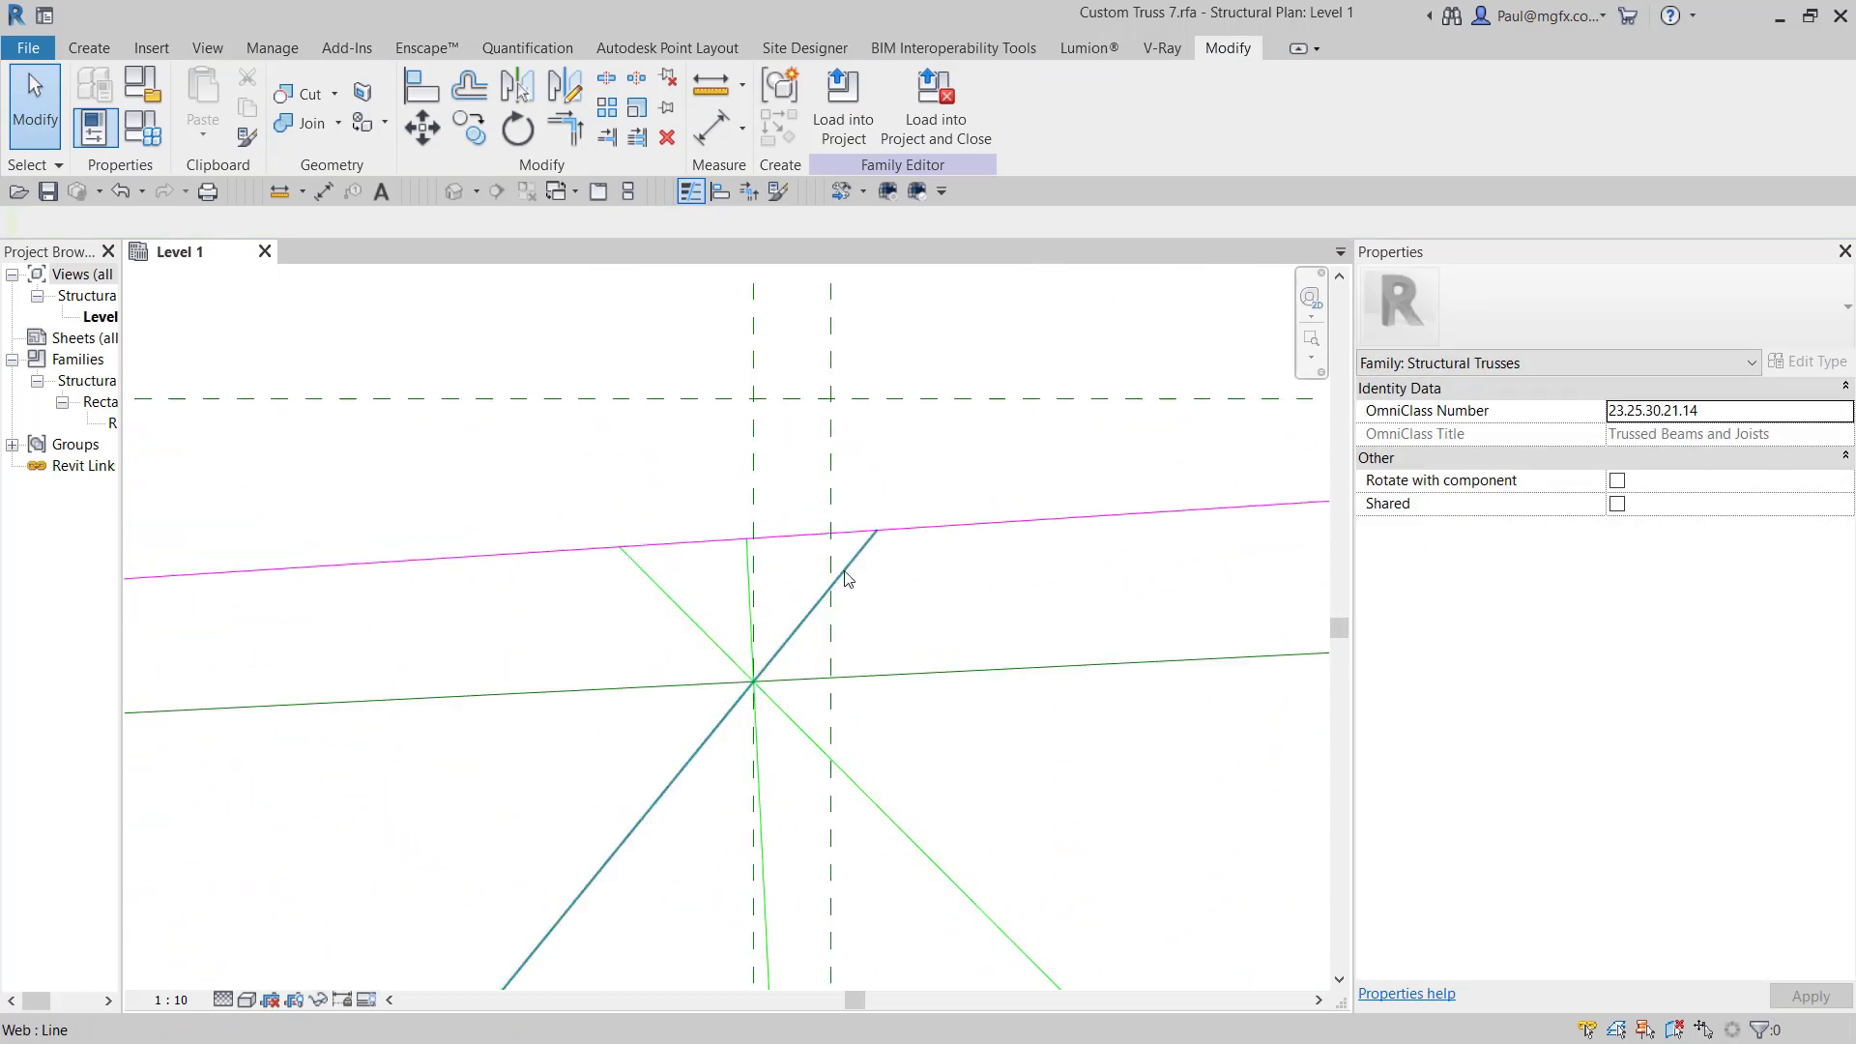
scroll(866, 571, down, 4)
middle_drag(837, 586, 578, 627)
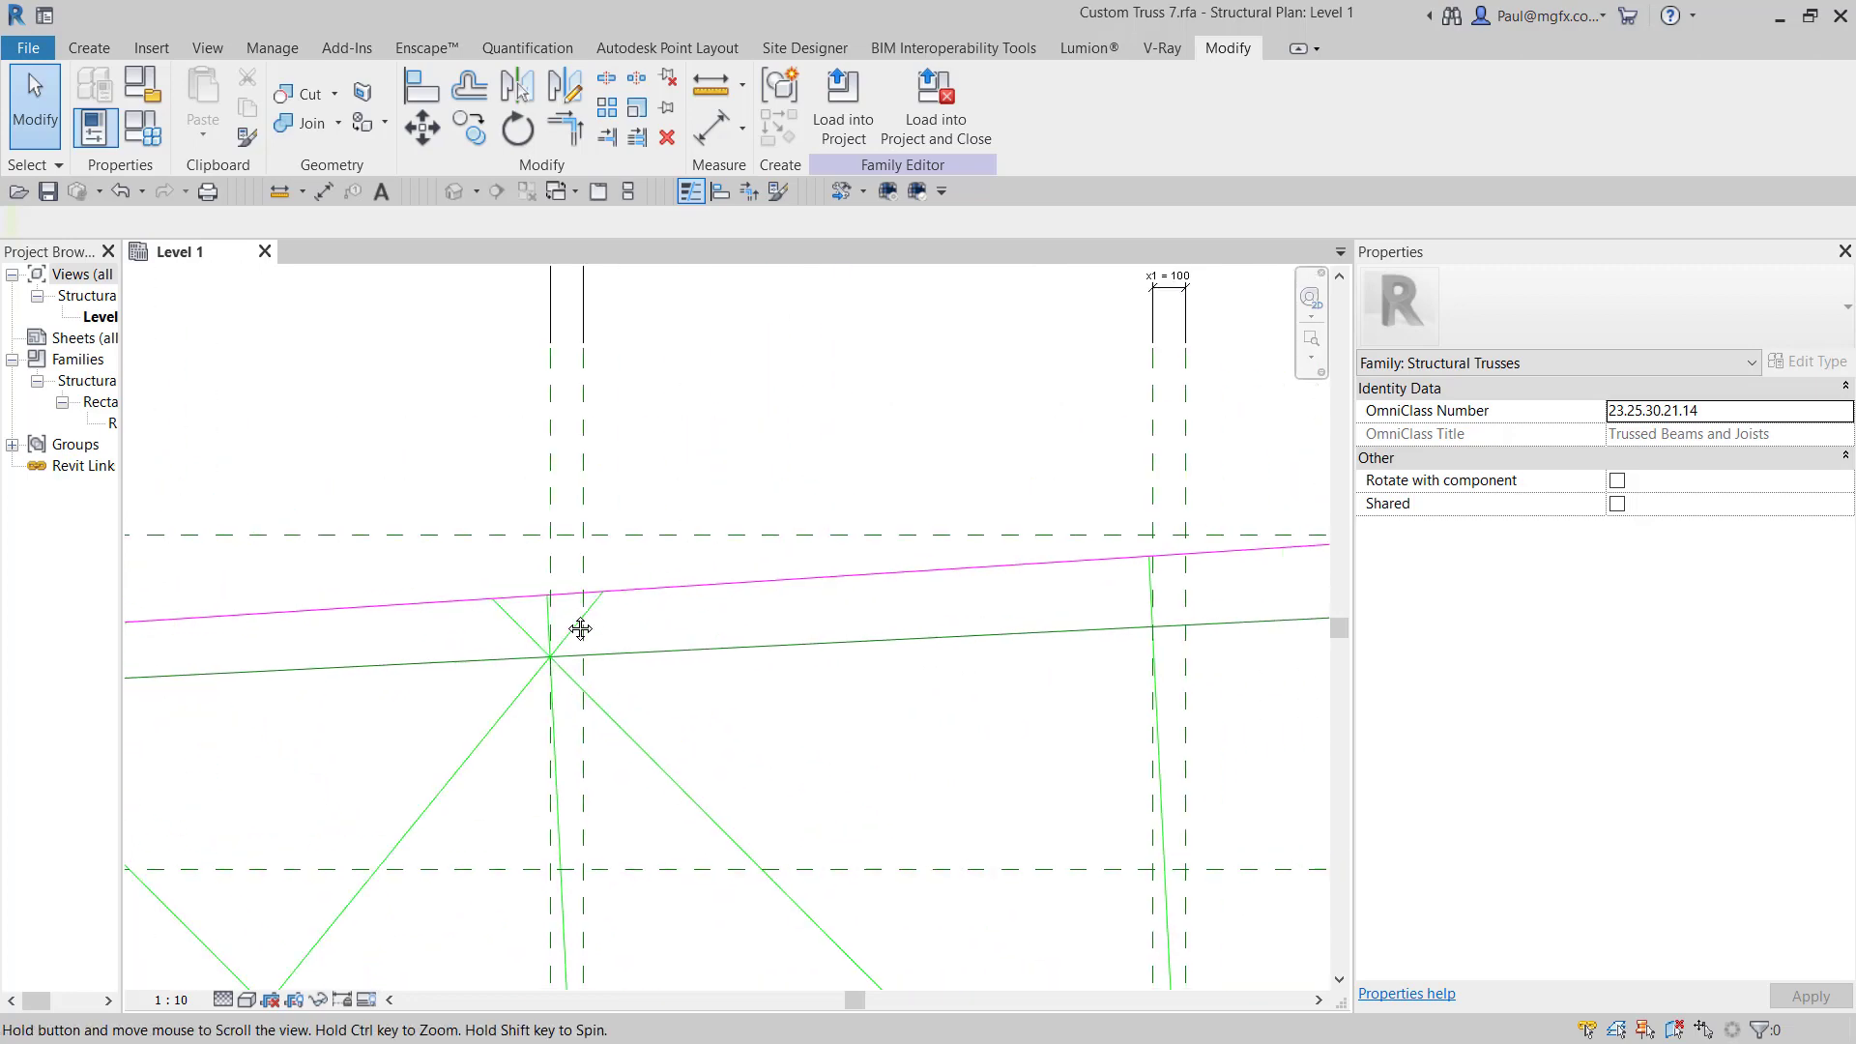
scroll(565, 632, down, 4)
middle_drag(1257, 611, 1090, 612)
scroll(1155, 578, up, 1)
scroll(1031, 580, up, 4)
scroll(1131, 572, up, 1)
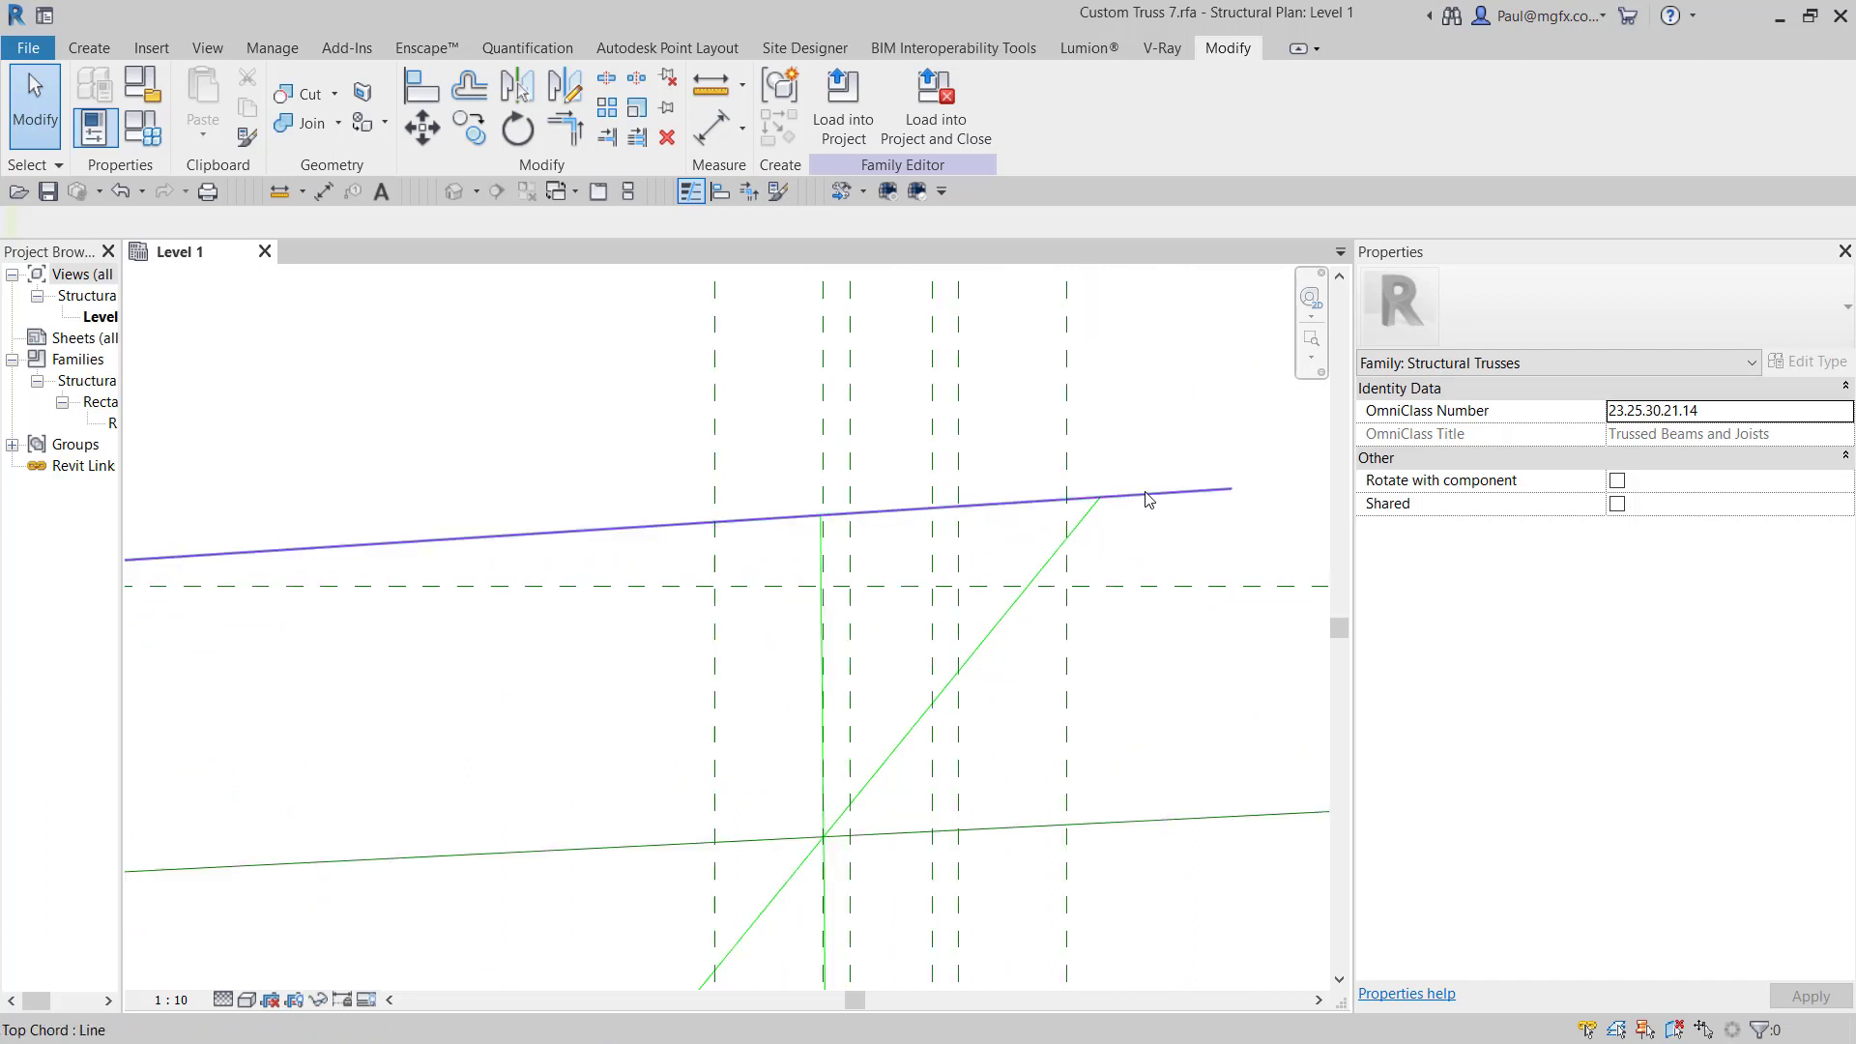
Return the top chord's right end to the intersection of the sloping reference line and vertical reference plane, using the Intersections snap override (SI)
click(1149, 495)
drag(1063, 696, 958, 829)
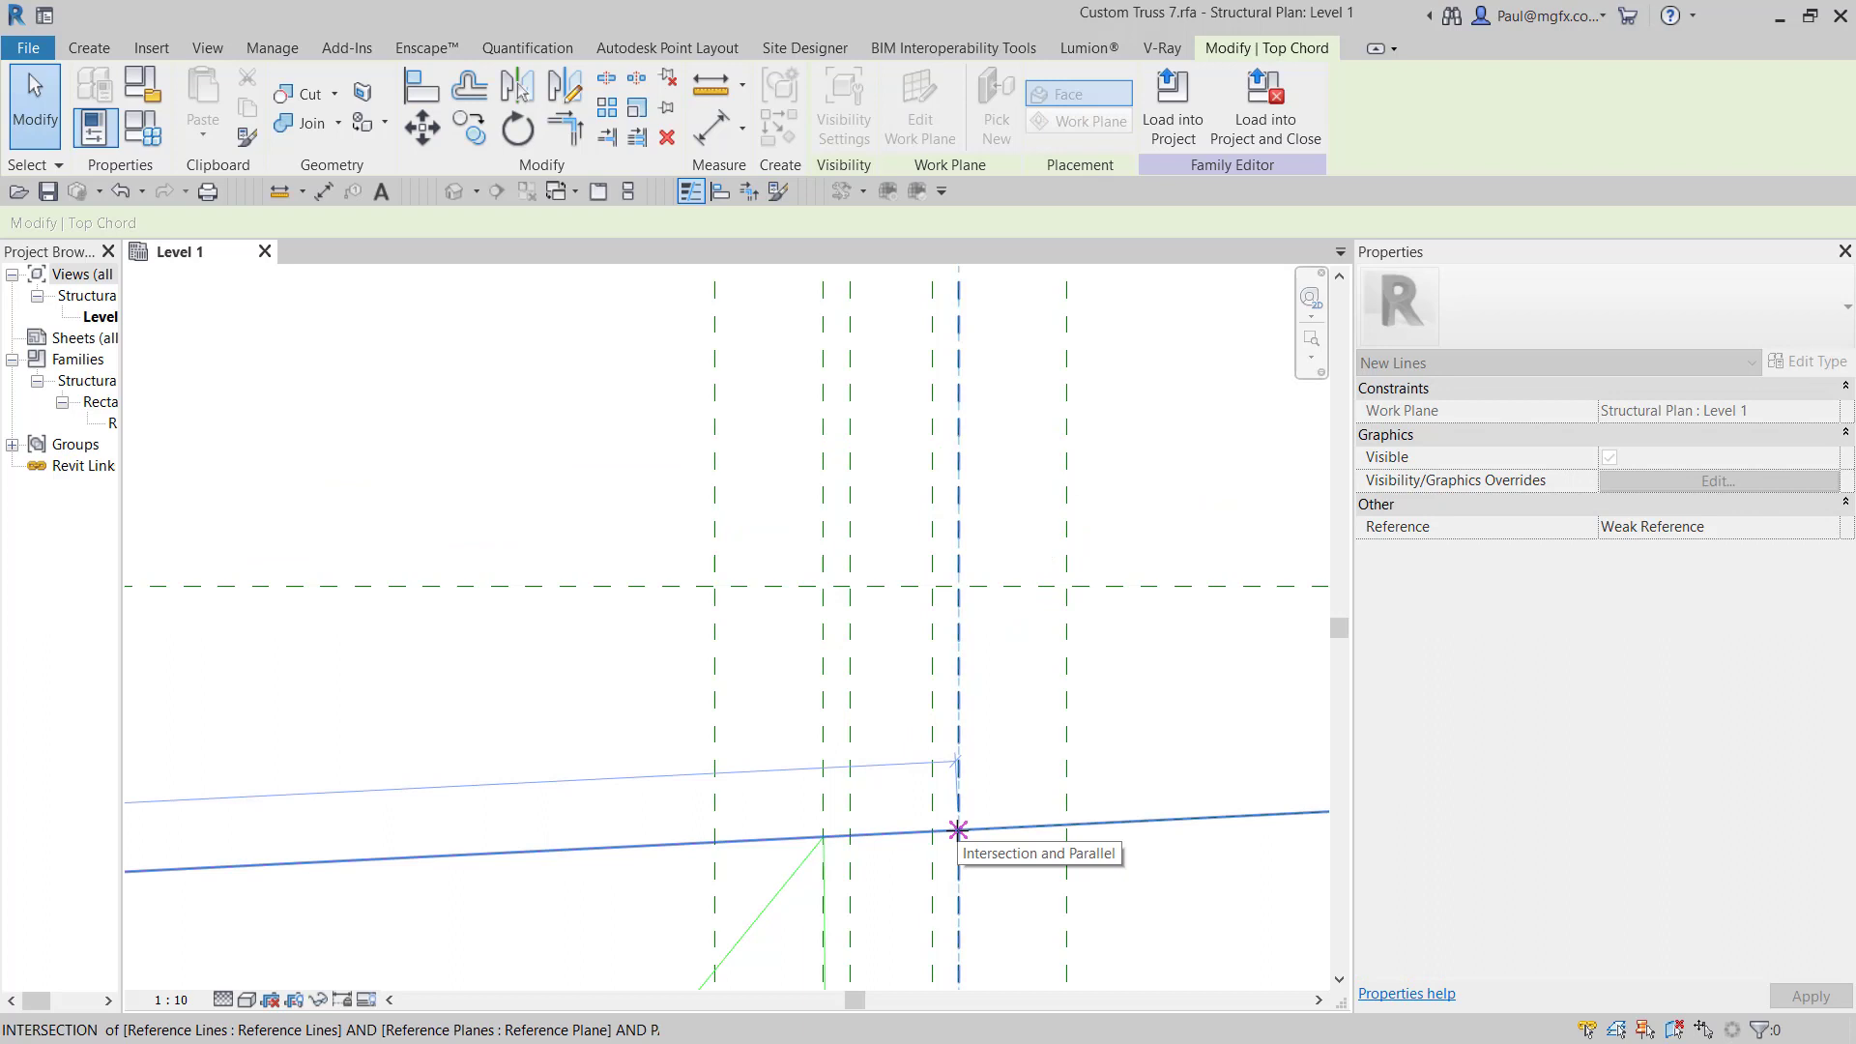
key(s)
drag(958, 829, 958, 829)
key(i)
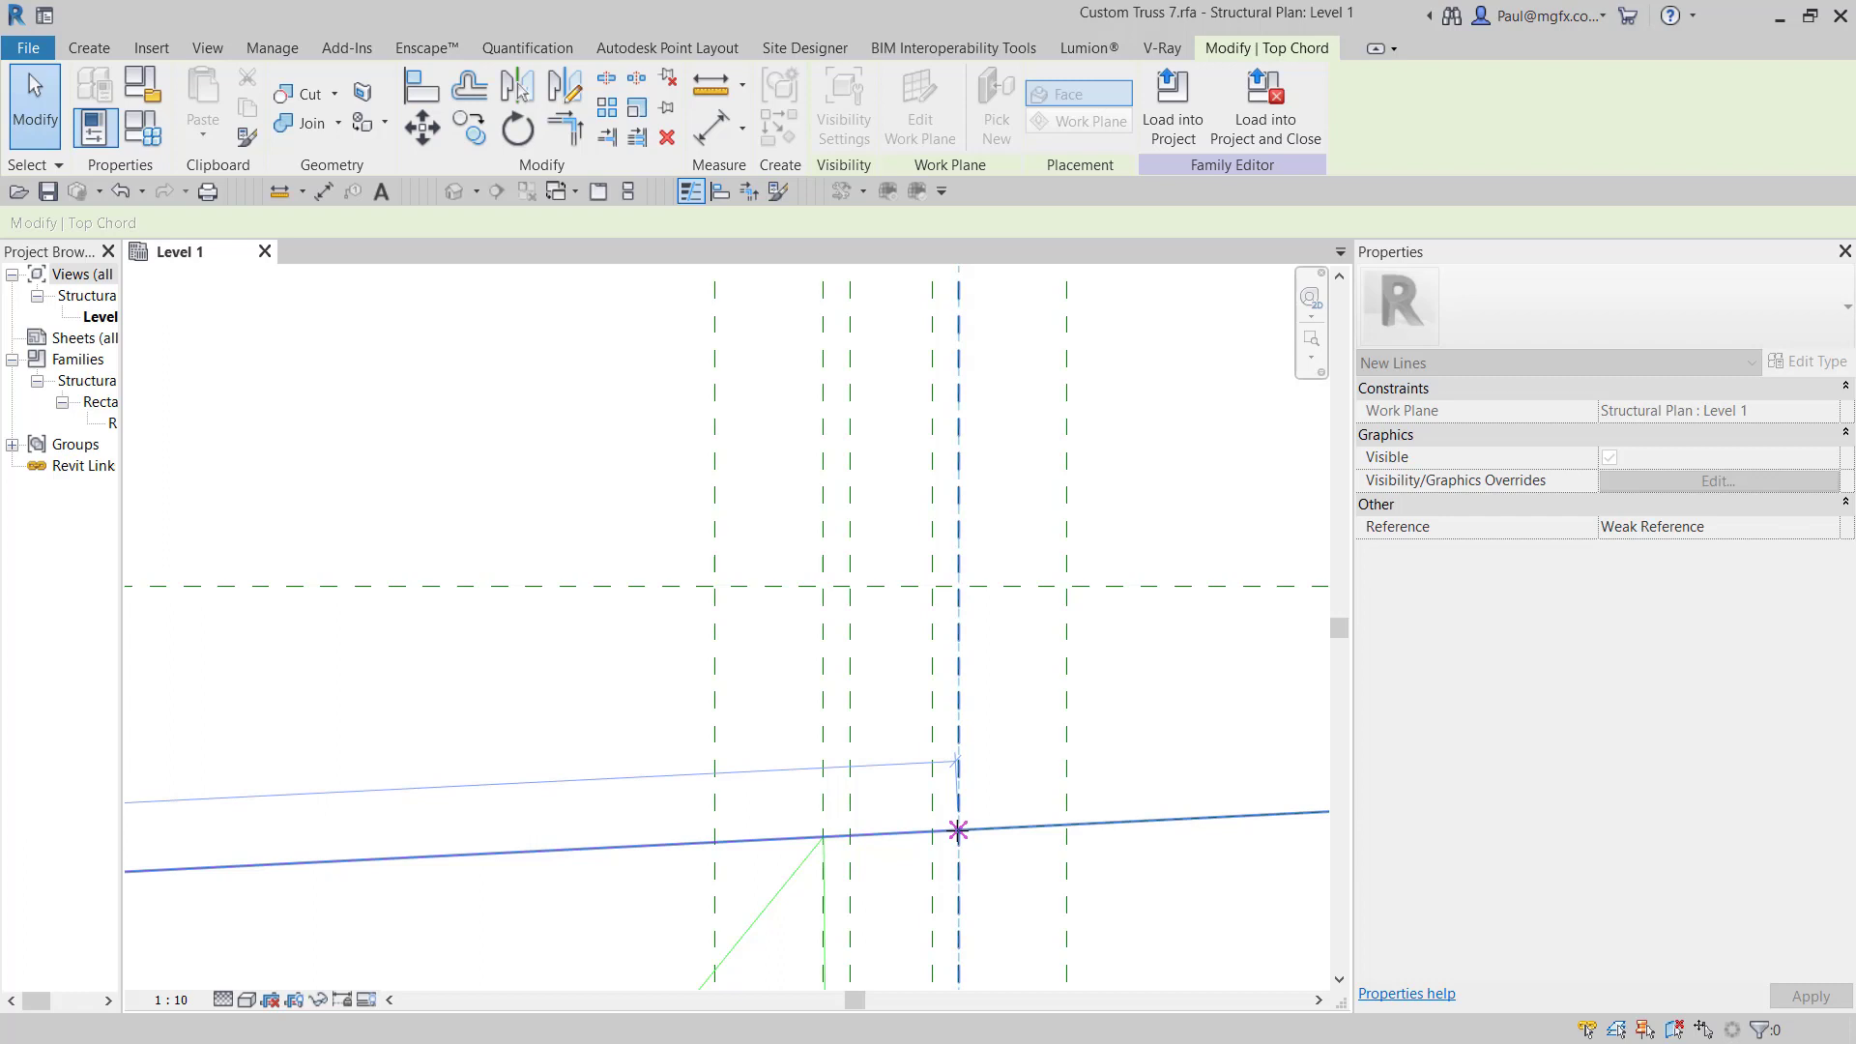
drag(958, 830, 958, 830)
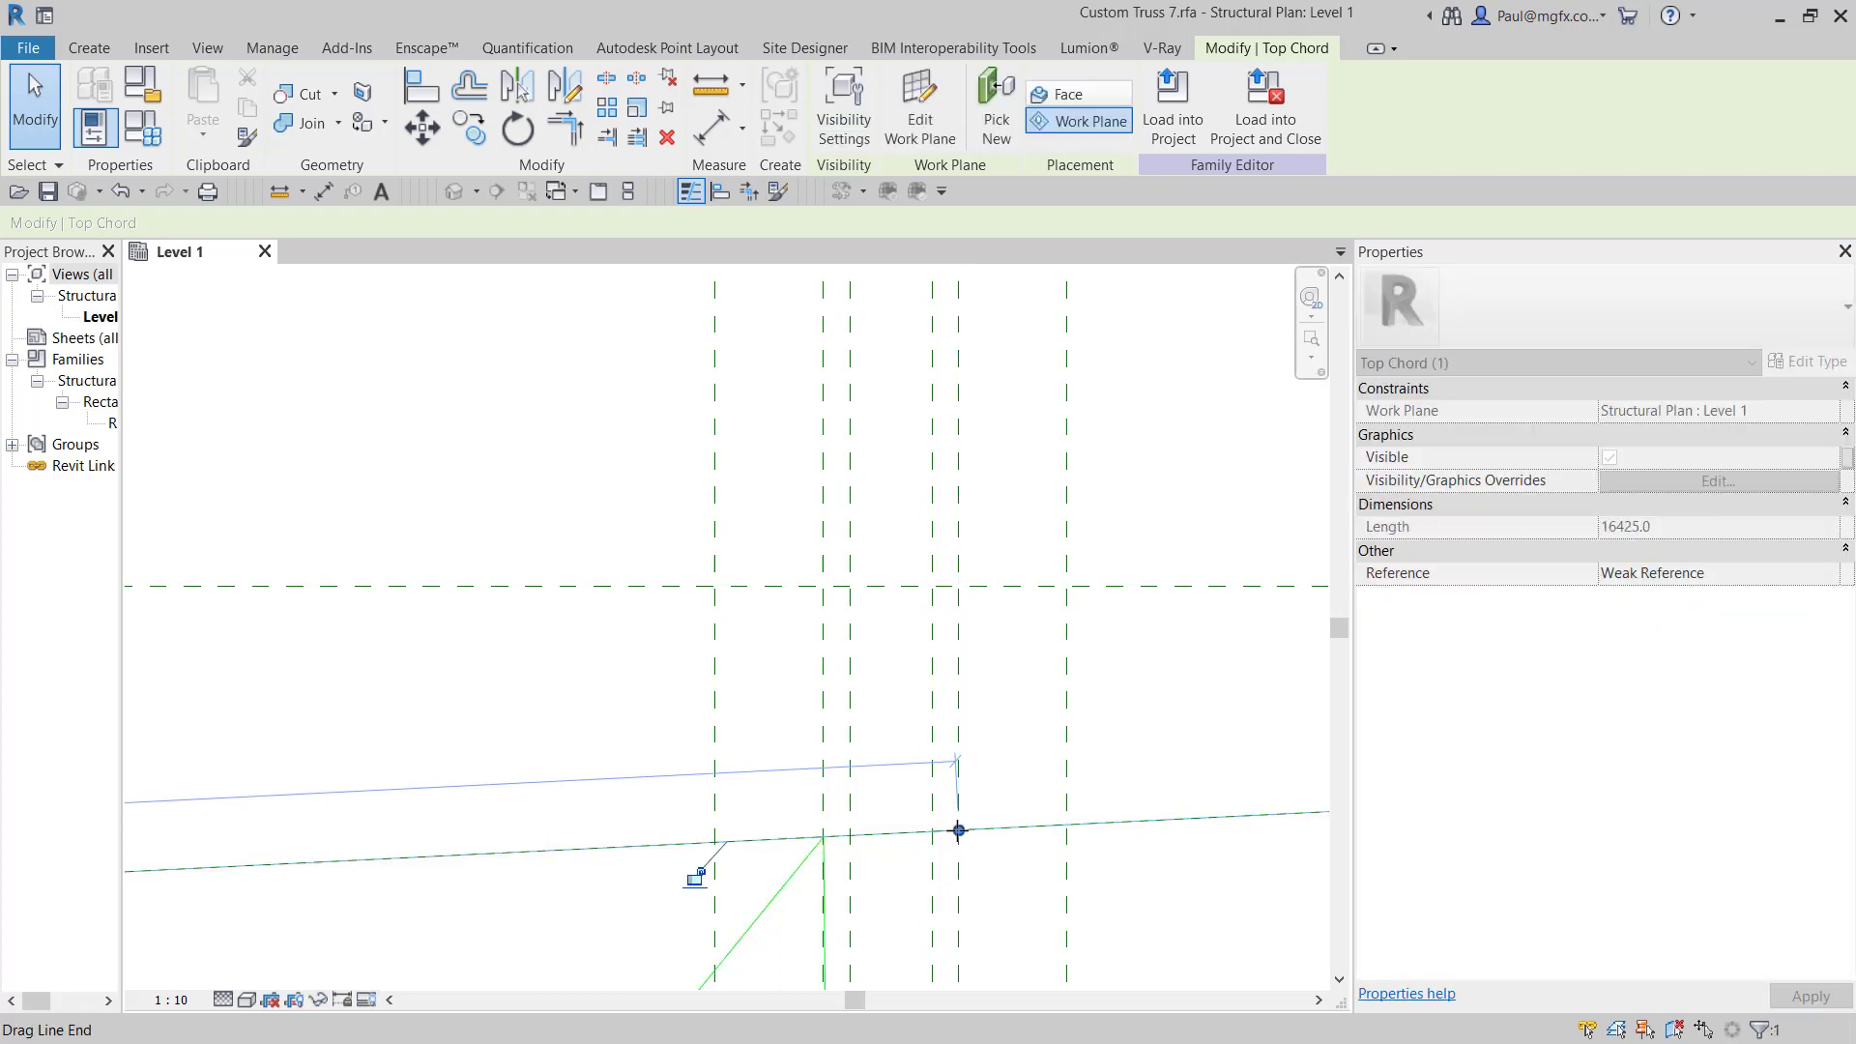
click(995, 699)
Review the object snap settings and their shortcut codes, particularly the one for Intersections
scroll(996, 711, down, 2)
middle_drag(998, 713, 1245, 622)
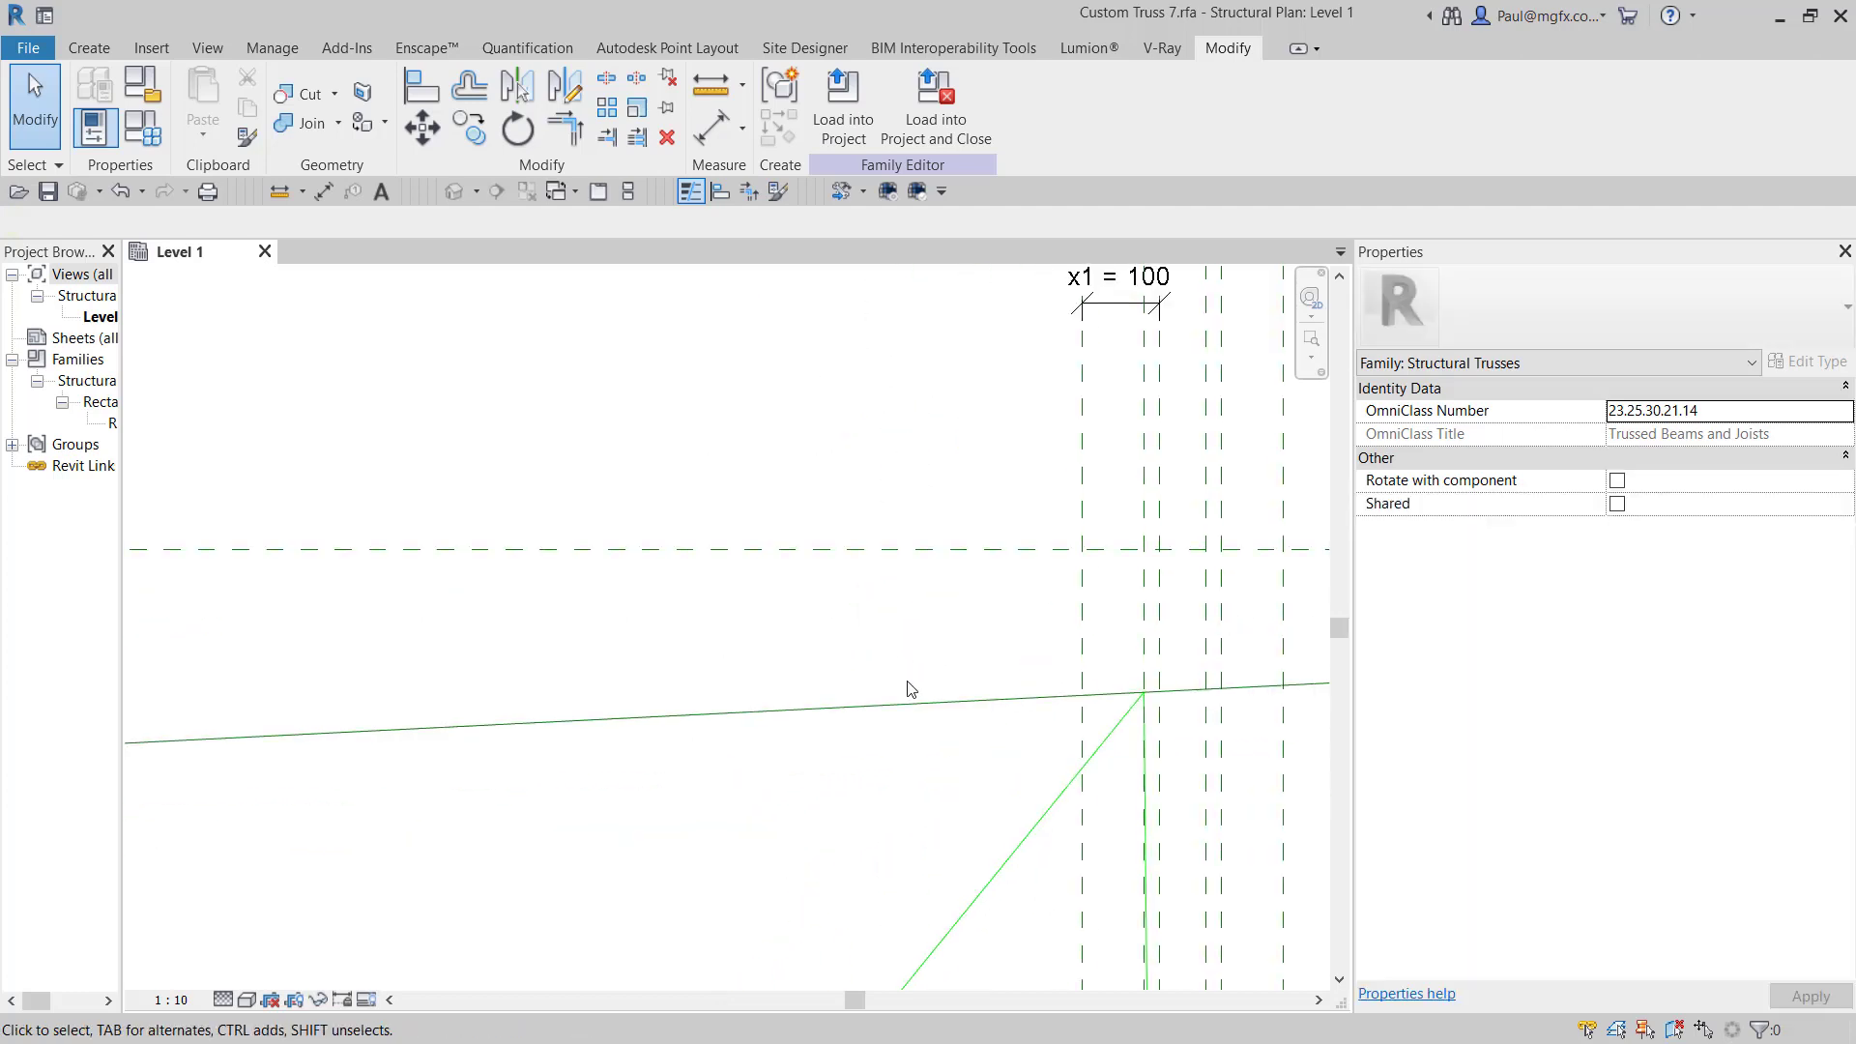
scroll(895, 692, down, 3)
middle_drag(812, 721, 1316, 614)
scroll(1030, 622, down, 2)
middle_drag(1030, 630, 865, 621)
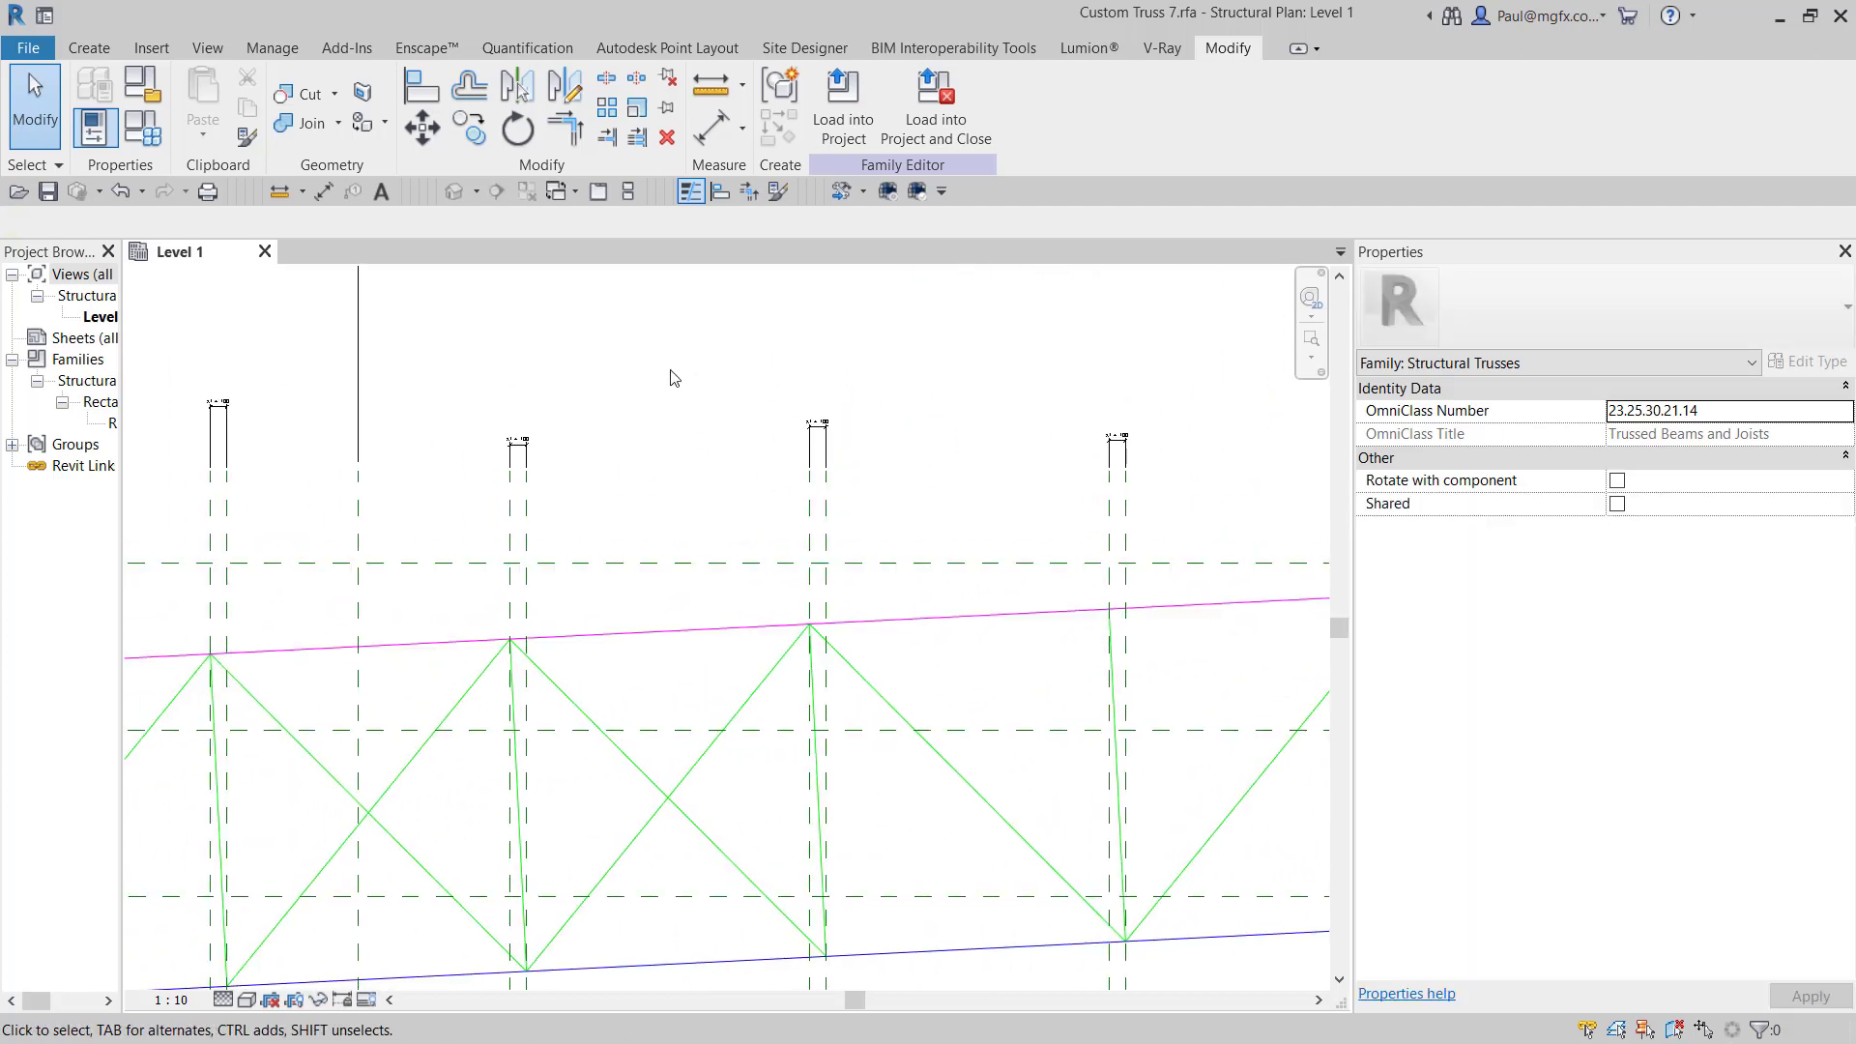
click(265, 50)
click(211, 101)
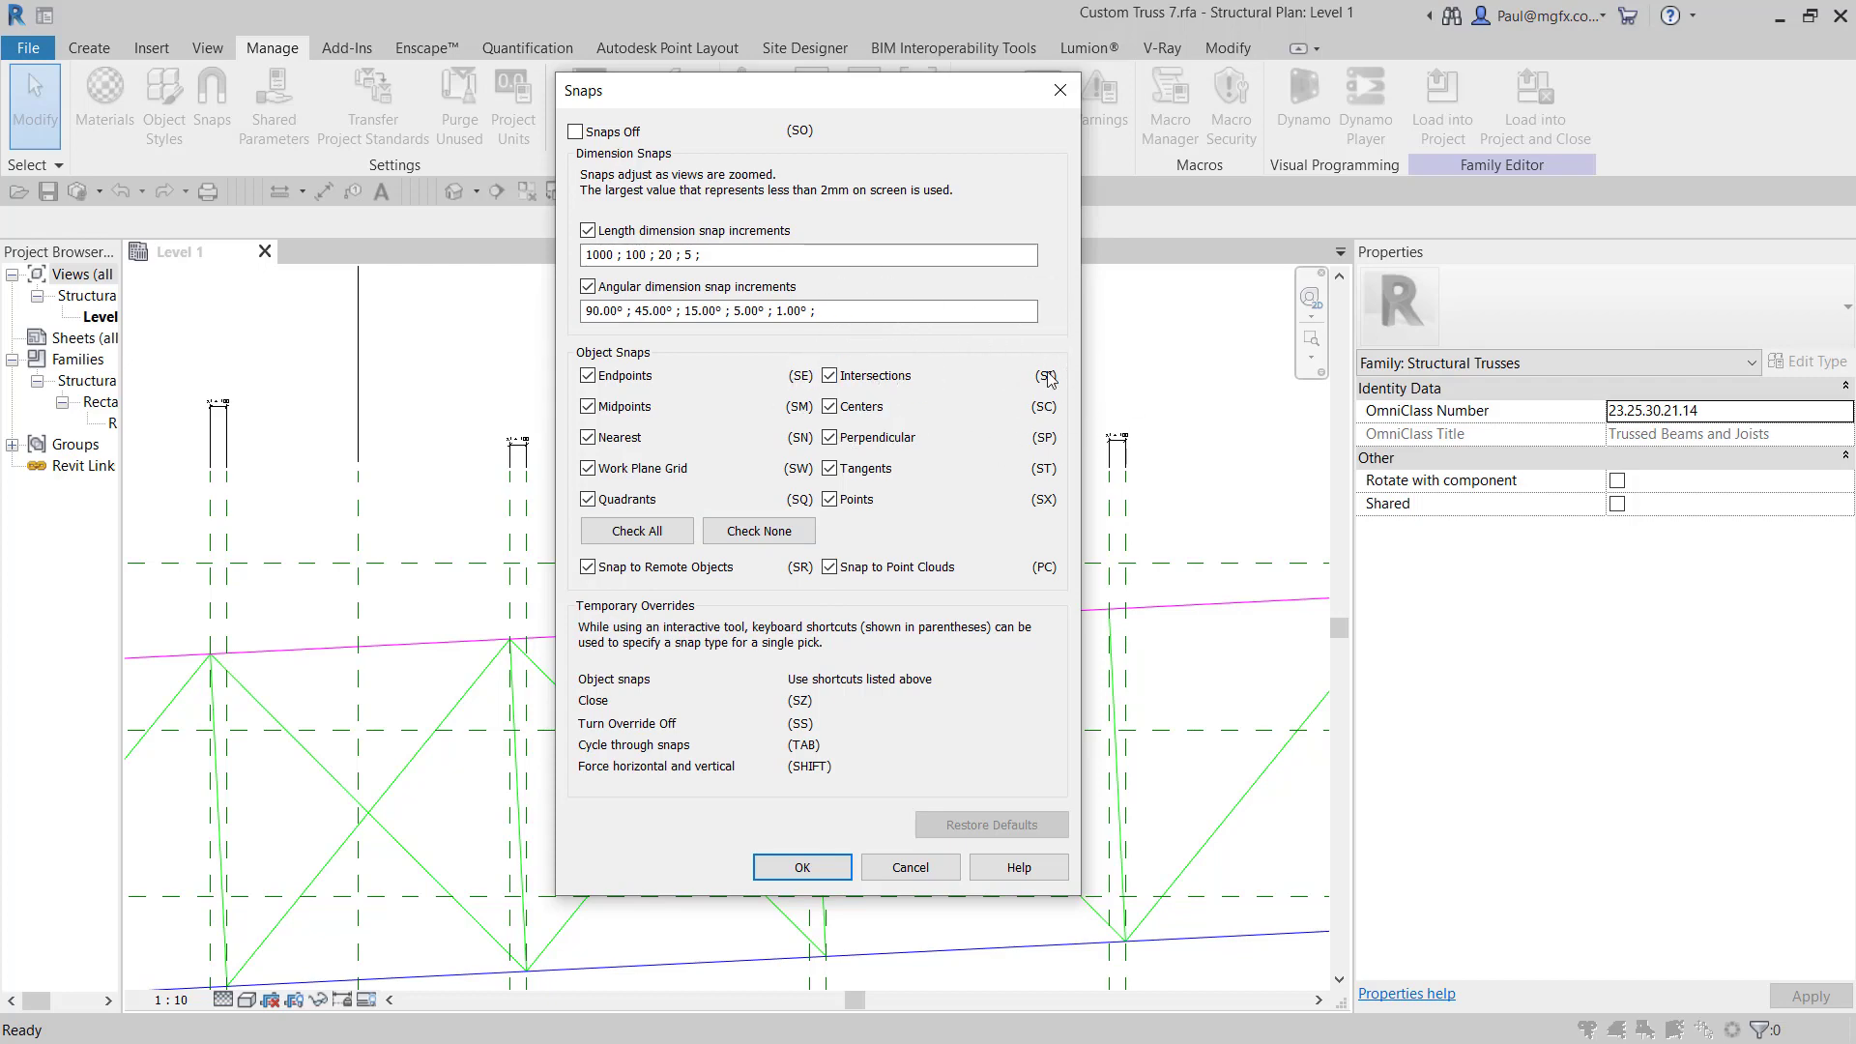
click(1059, 91)
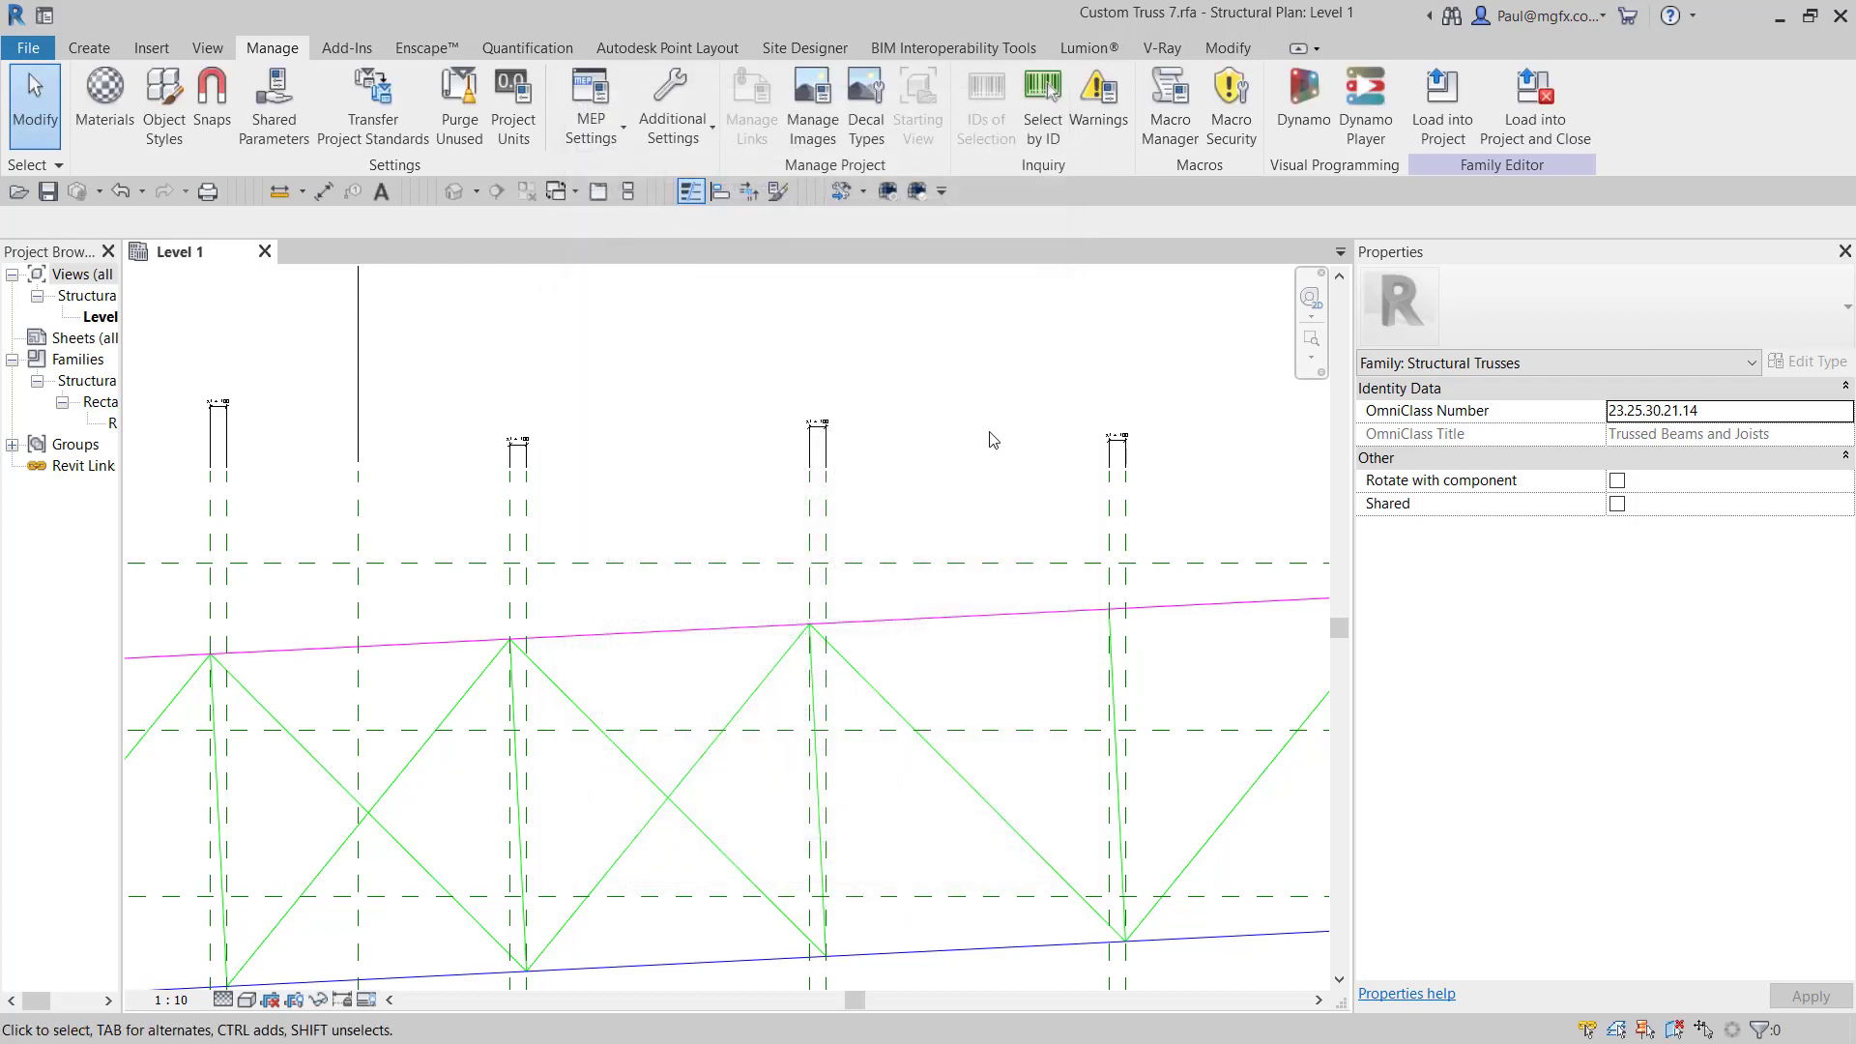
Snap the loose 1440 mm web's upper end to the intersection of the top chord and the first plane of the x1 = 100 pair
scroll(990, 440, down, 5)
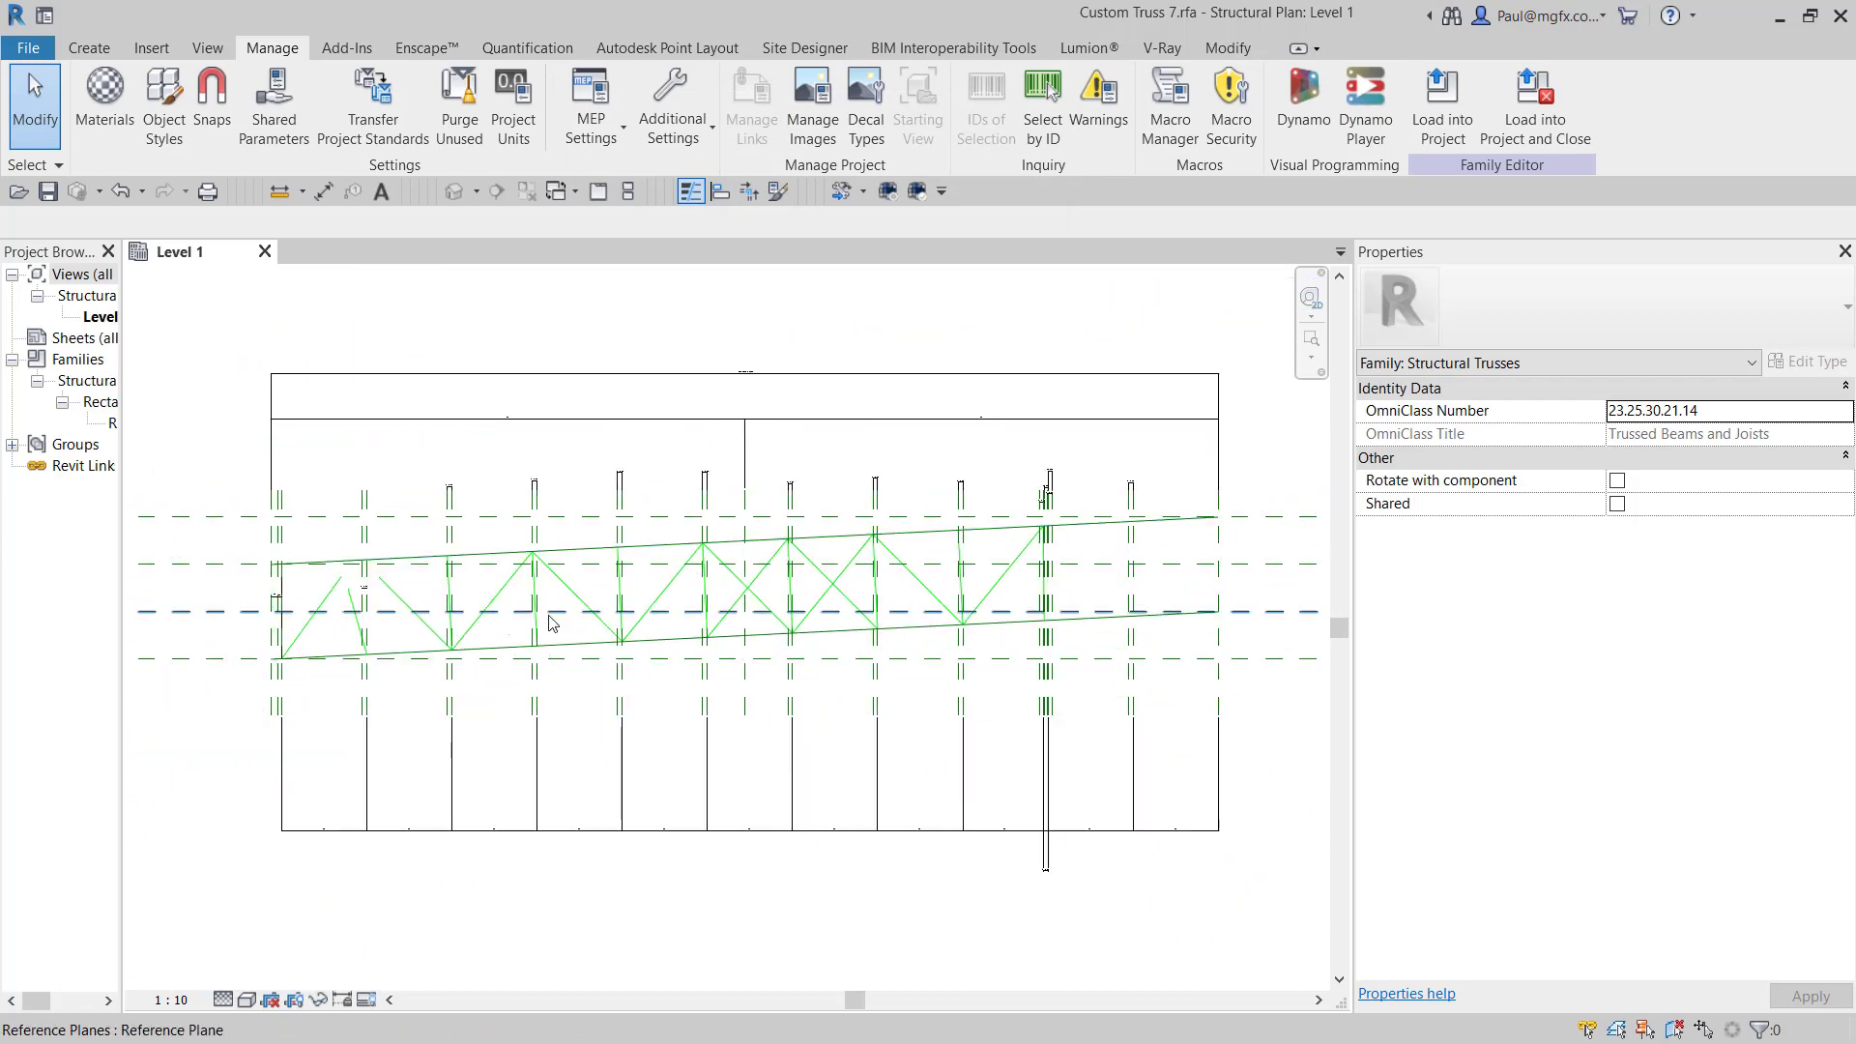
scroll(670, 590, up, 5)
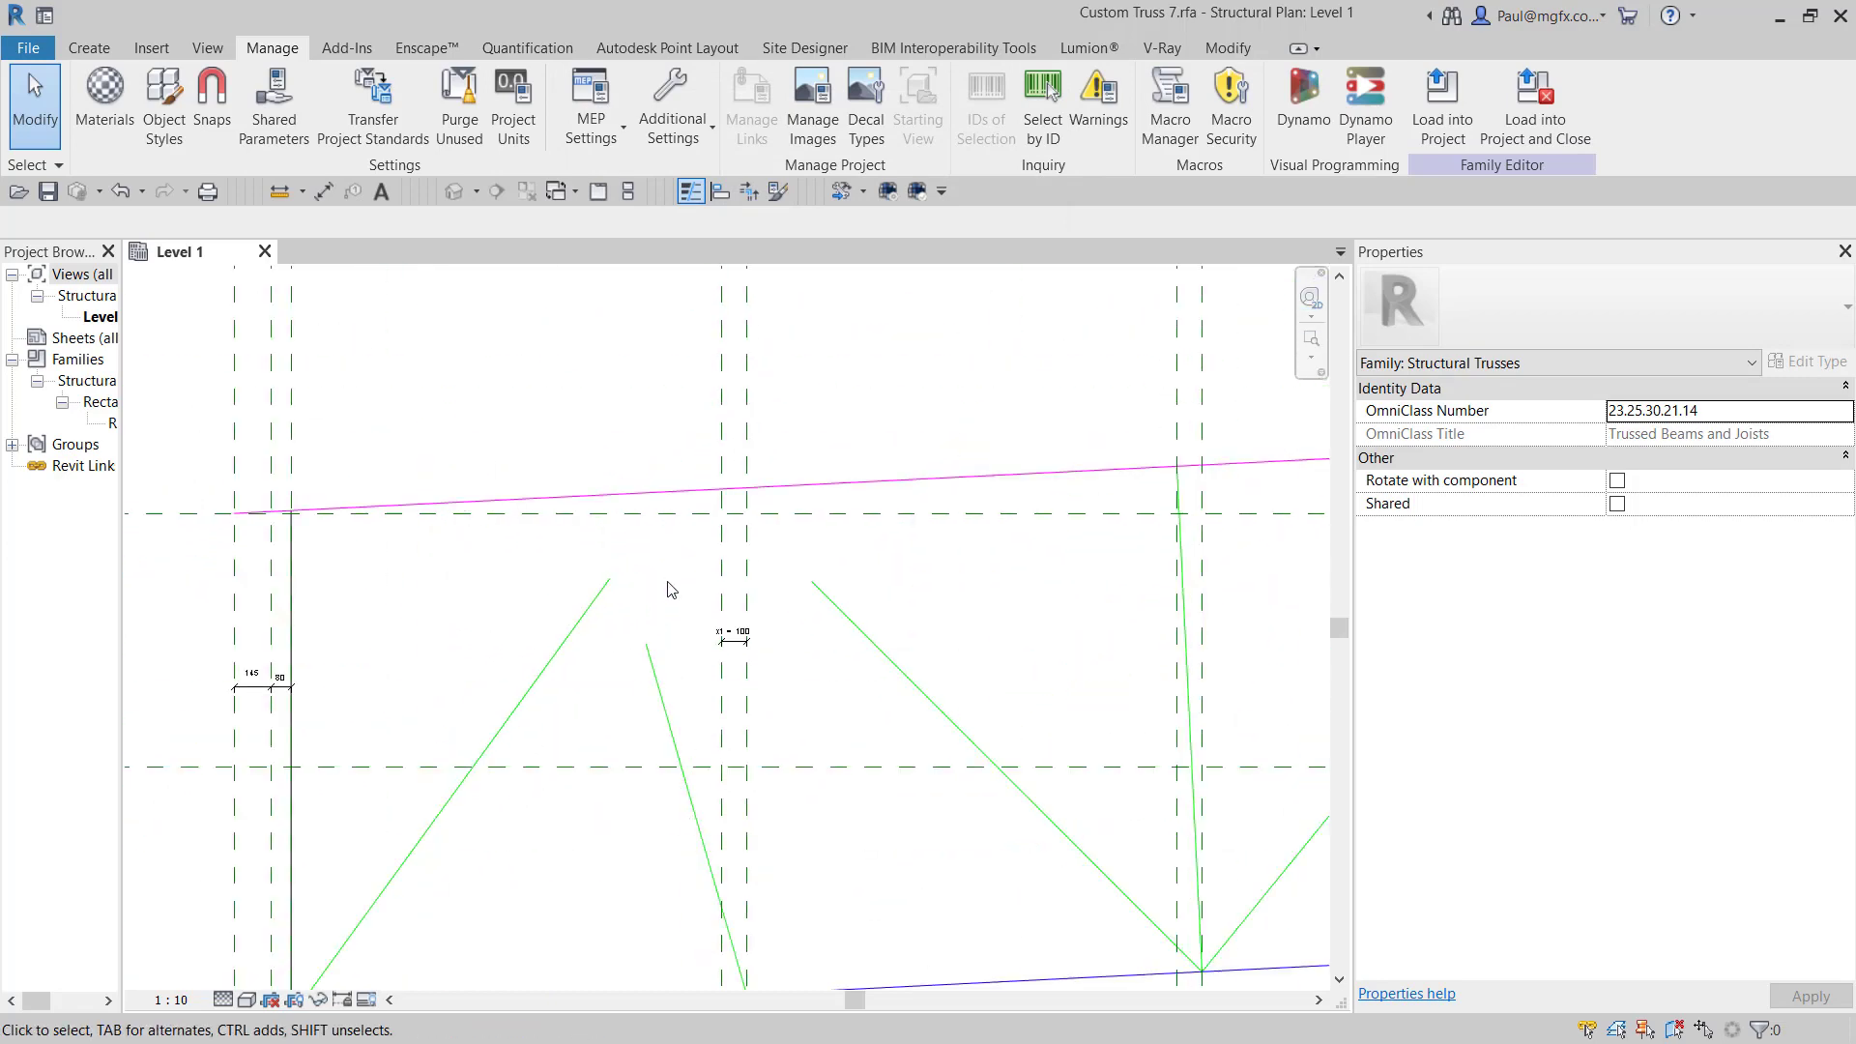
scroll(851, 591, up, 2)
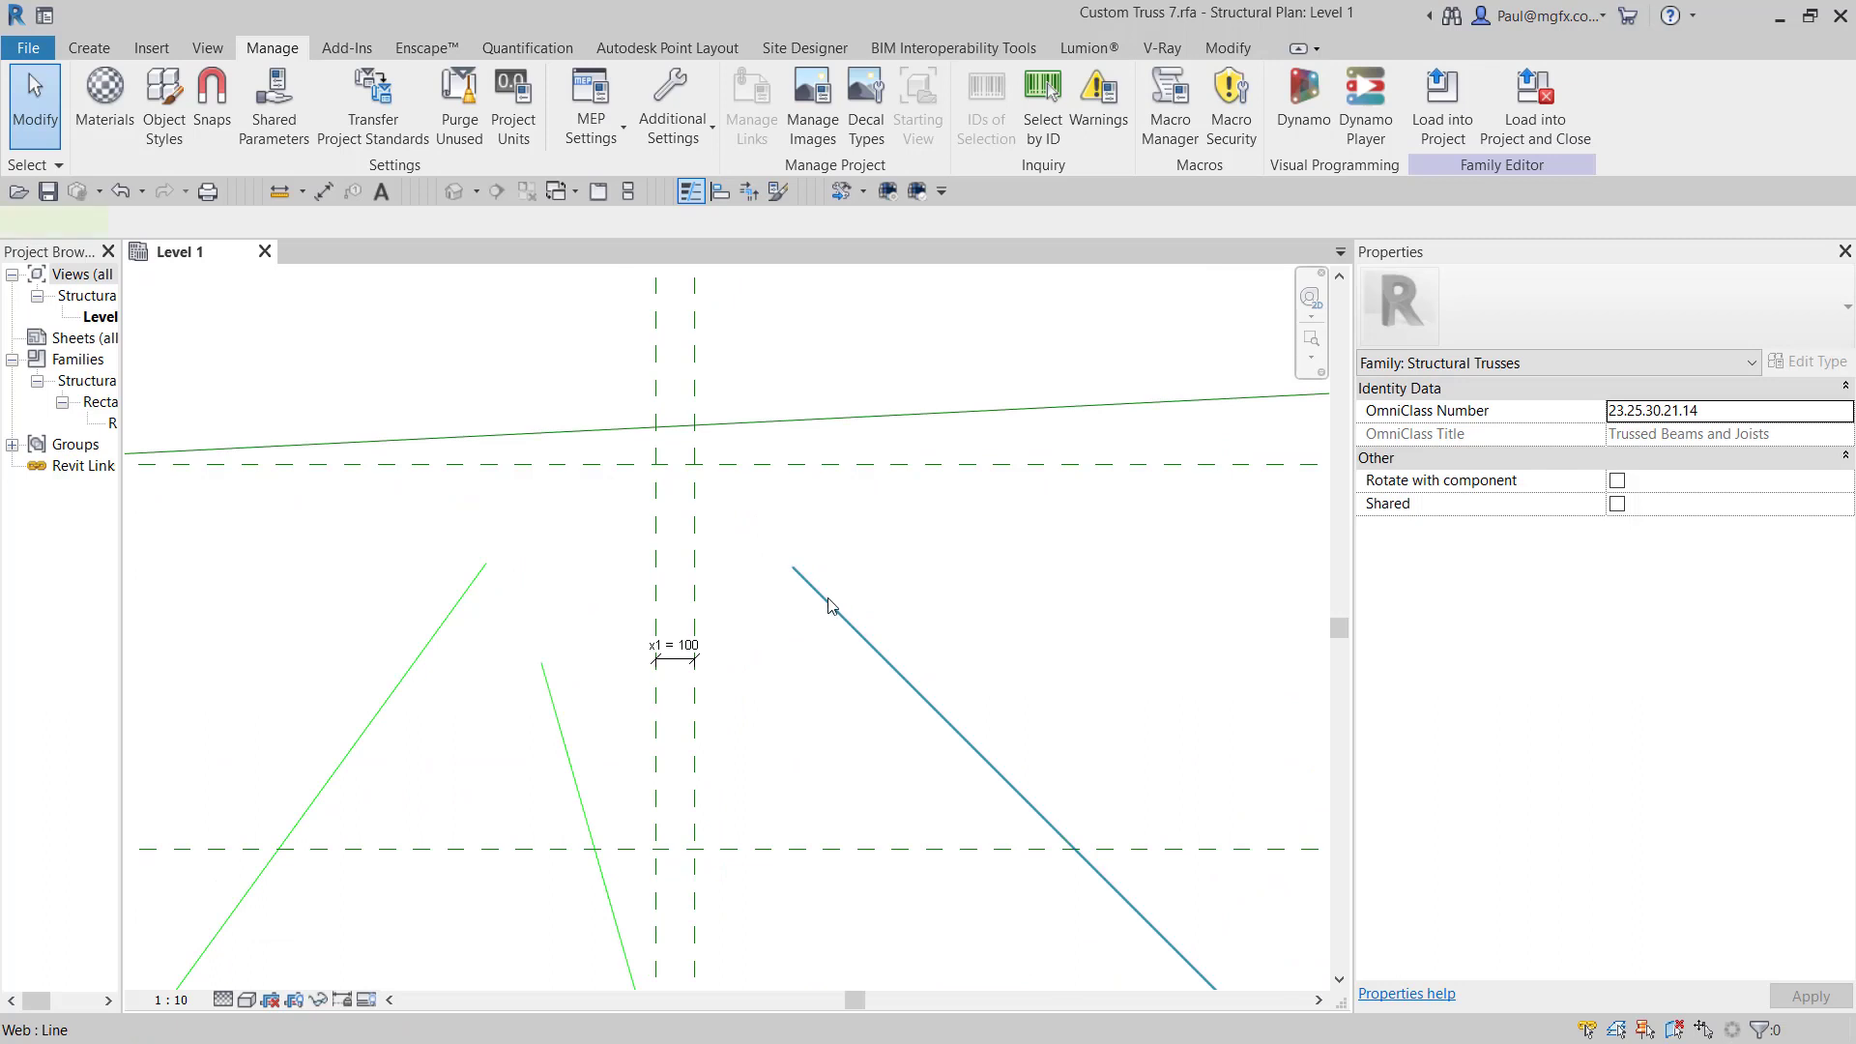
click(831, 606)
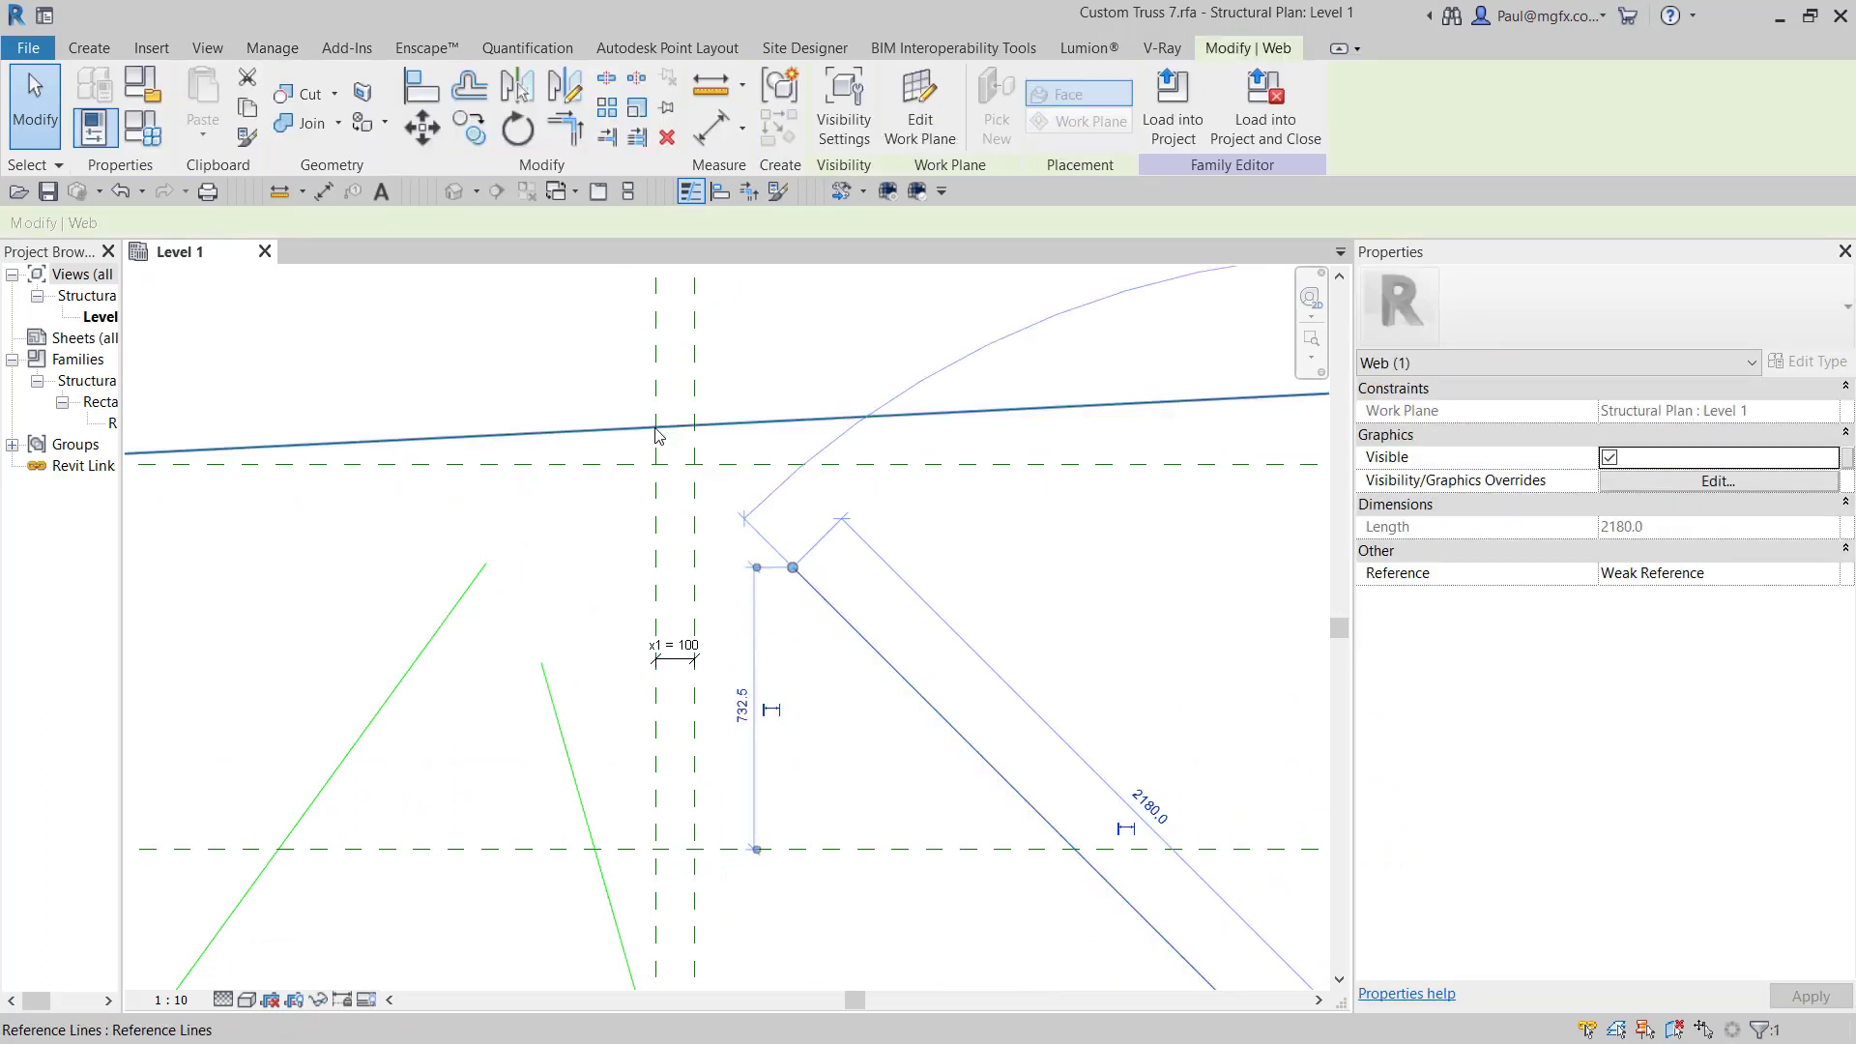
click(603, 557)
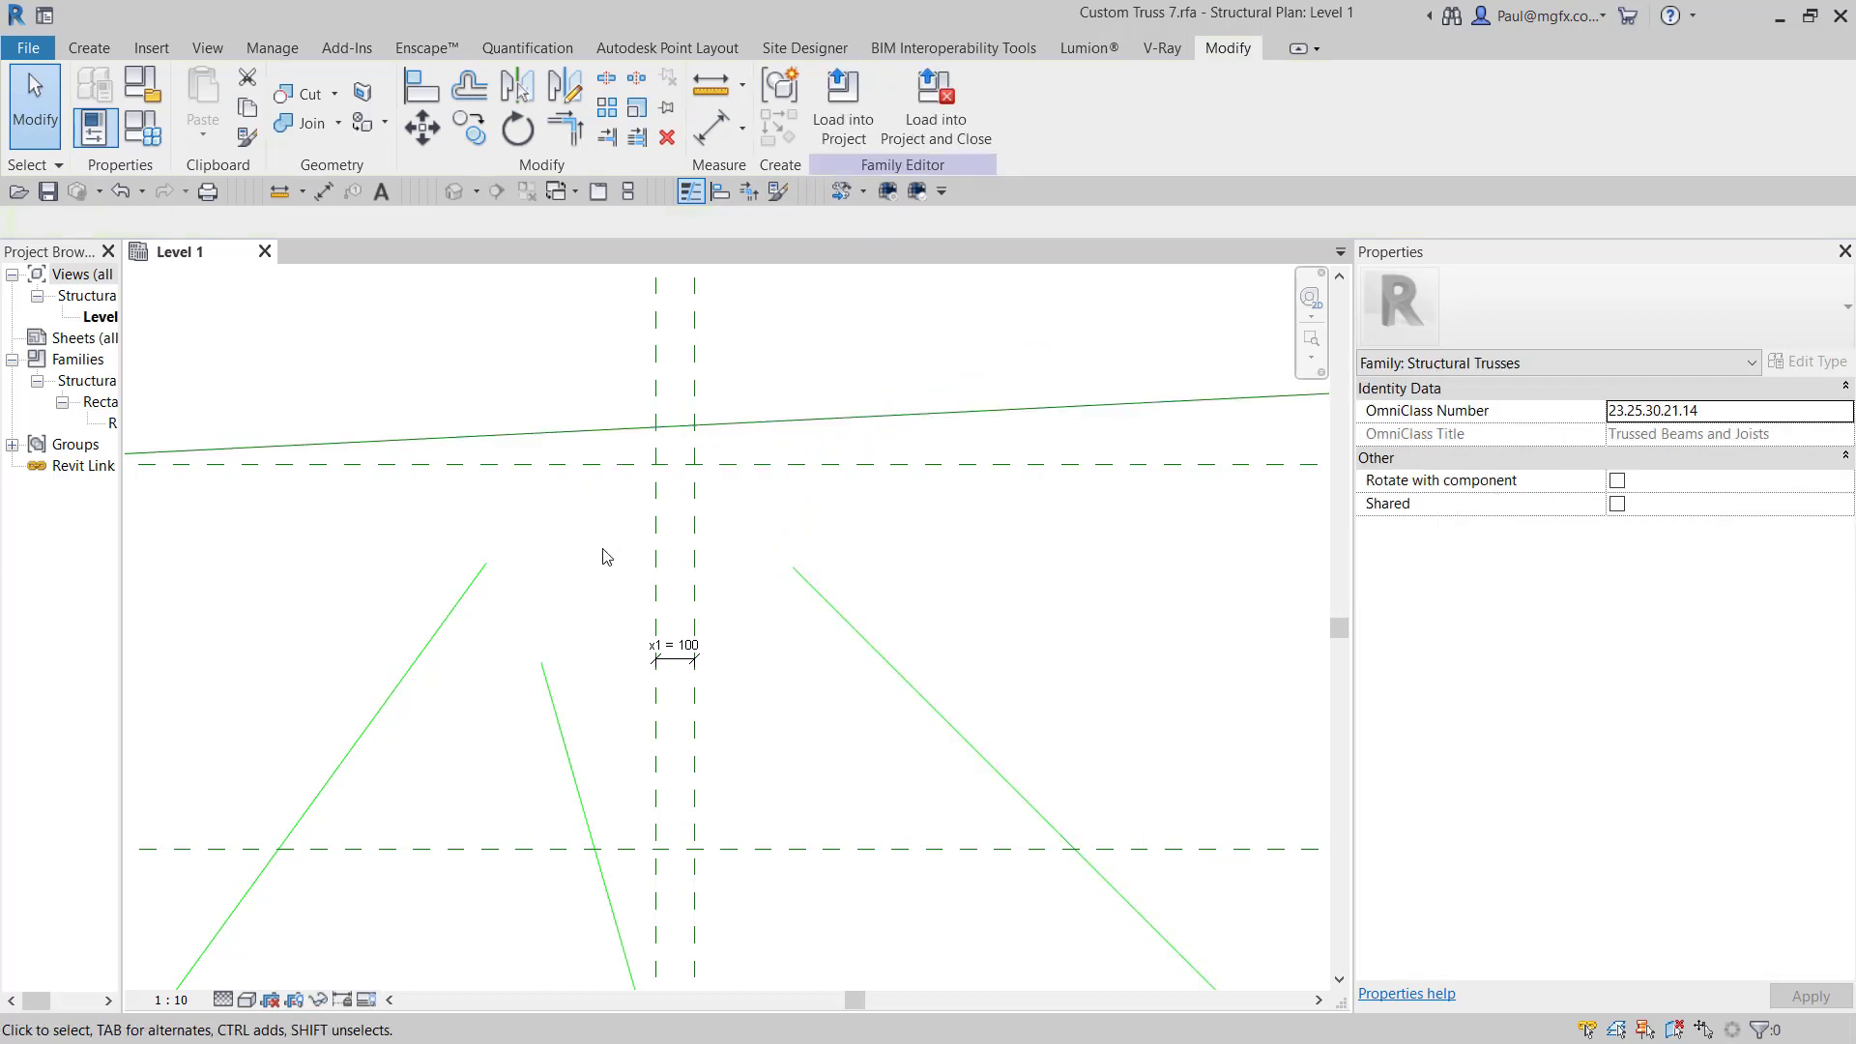
click(543, 674)
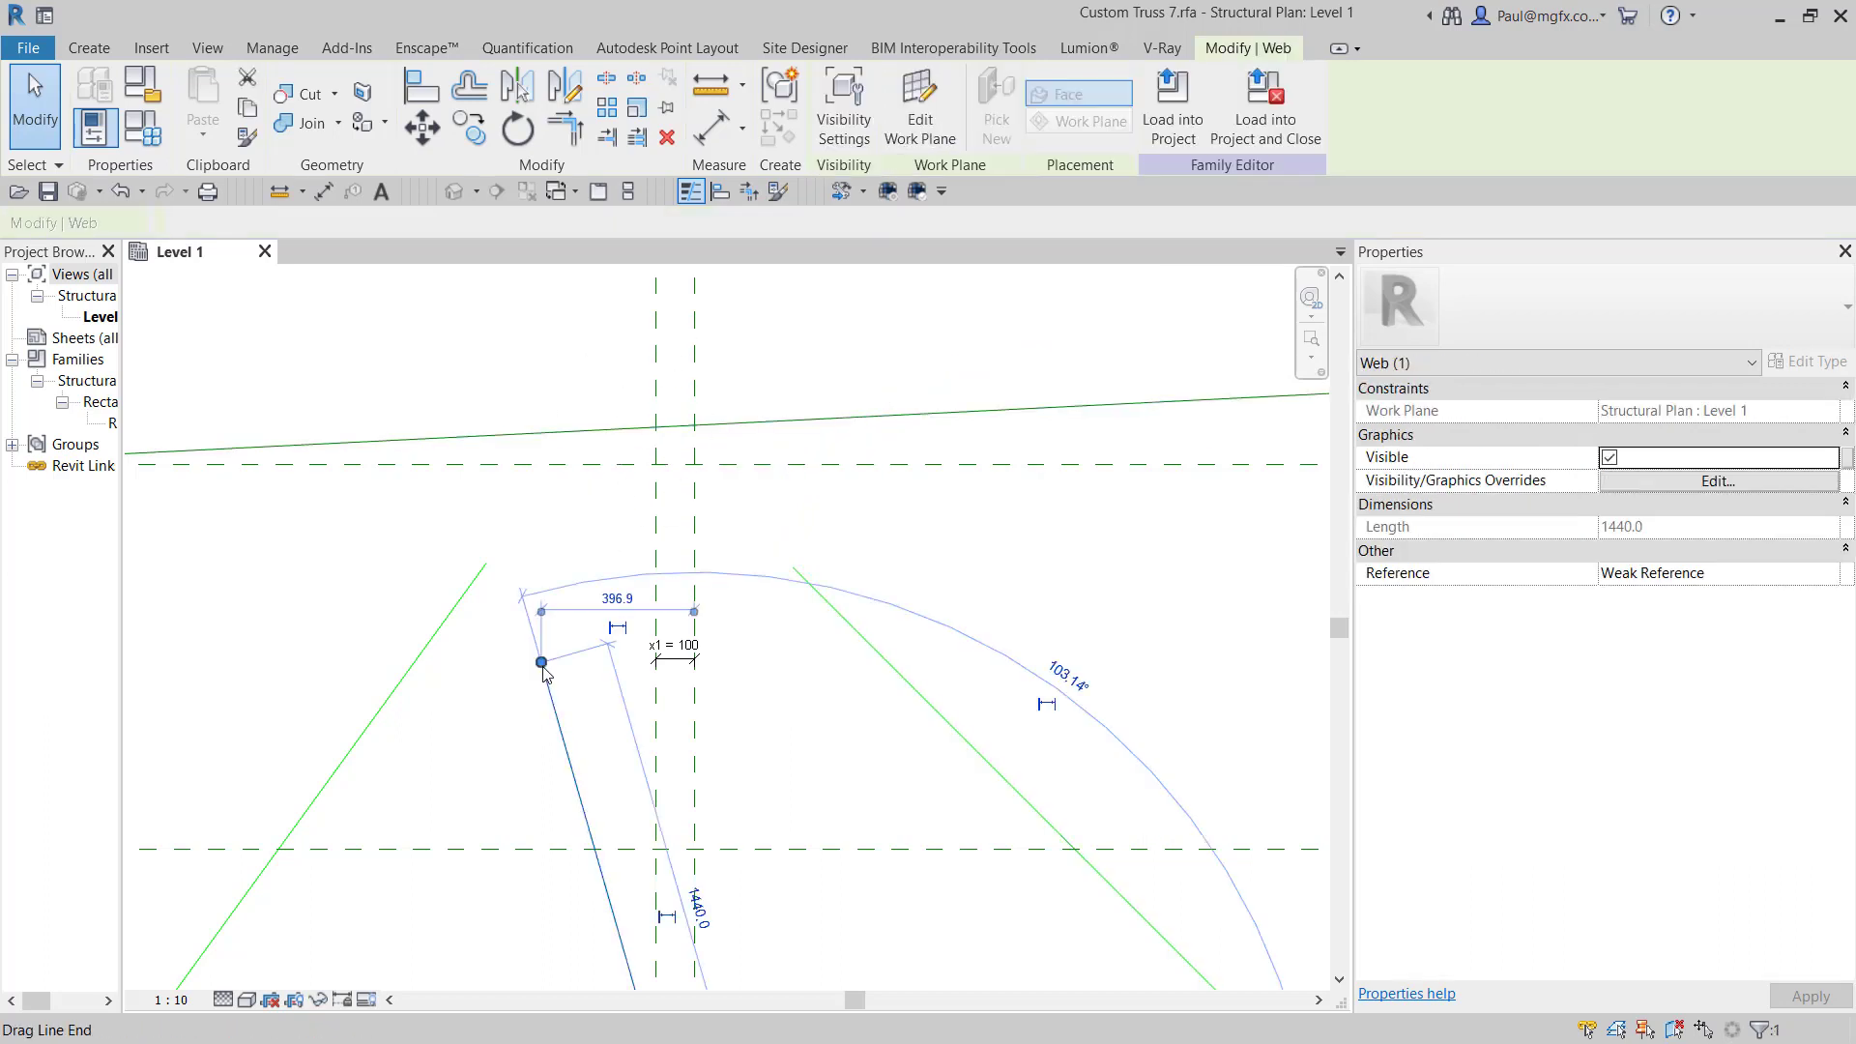
drag(564, 635, 654, 425)
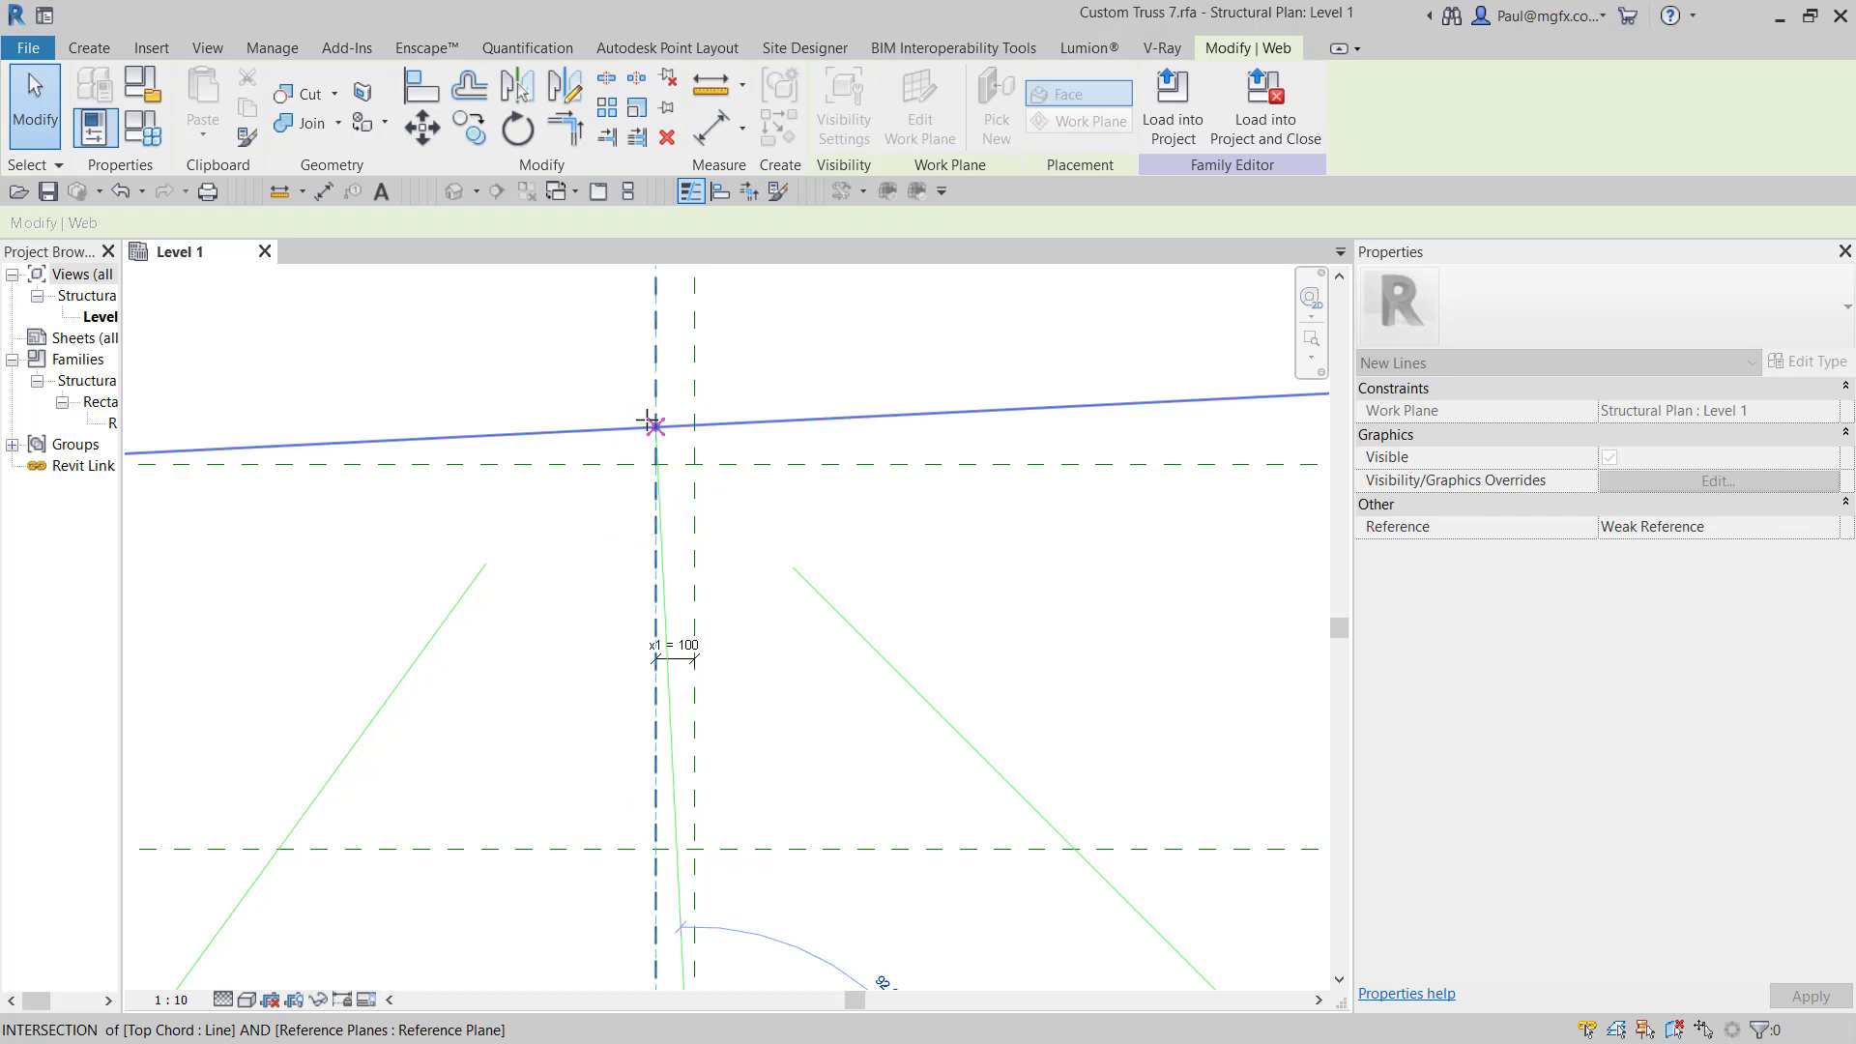
drag(654, 425, 653, 422)
click(845, 547)
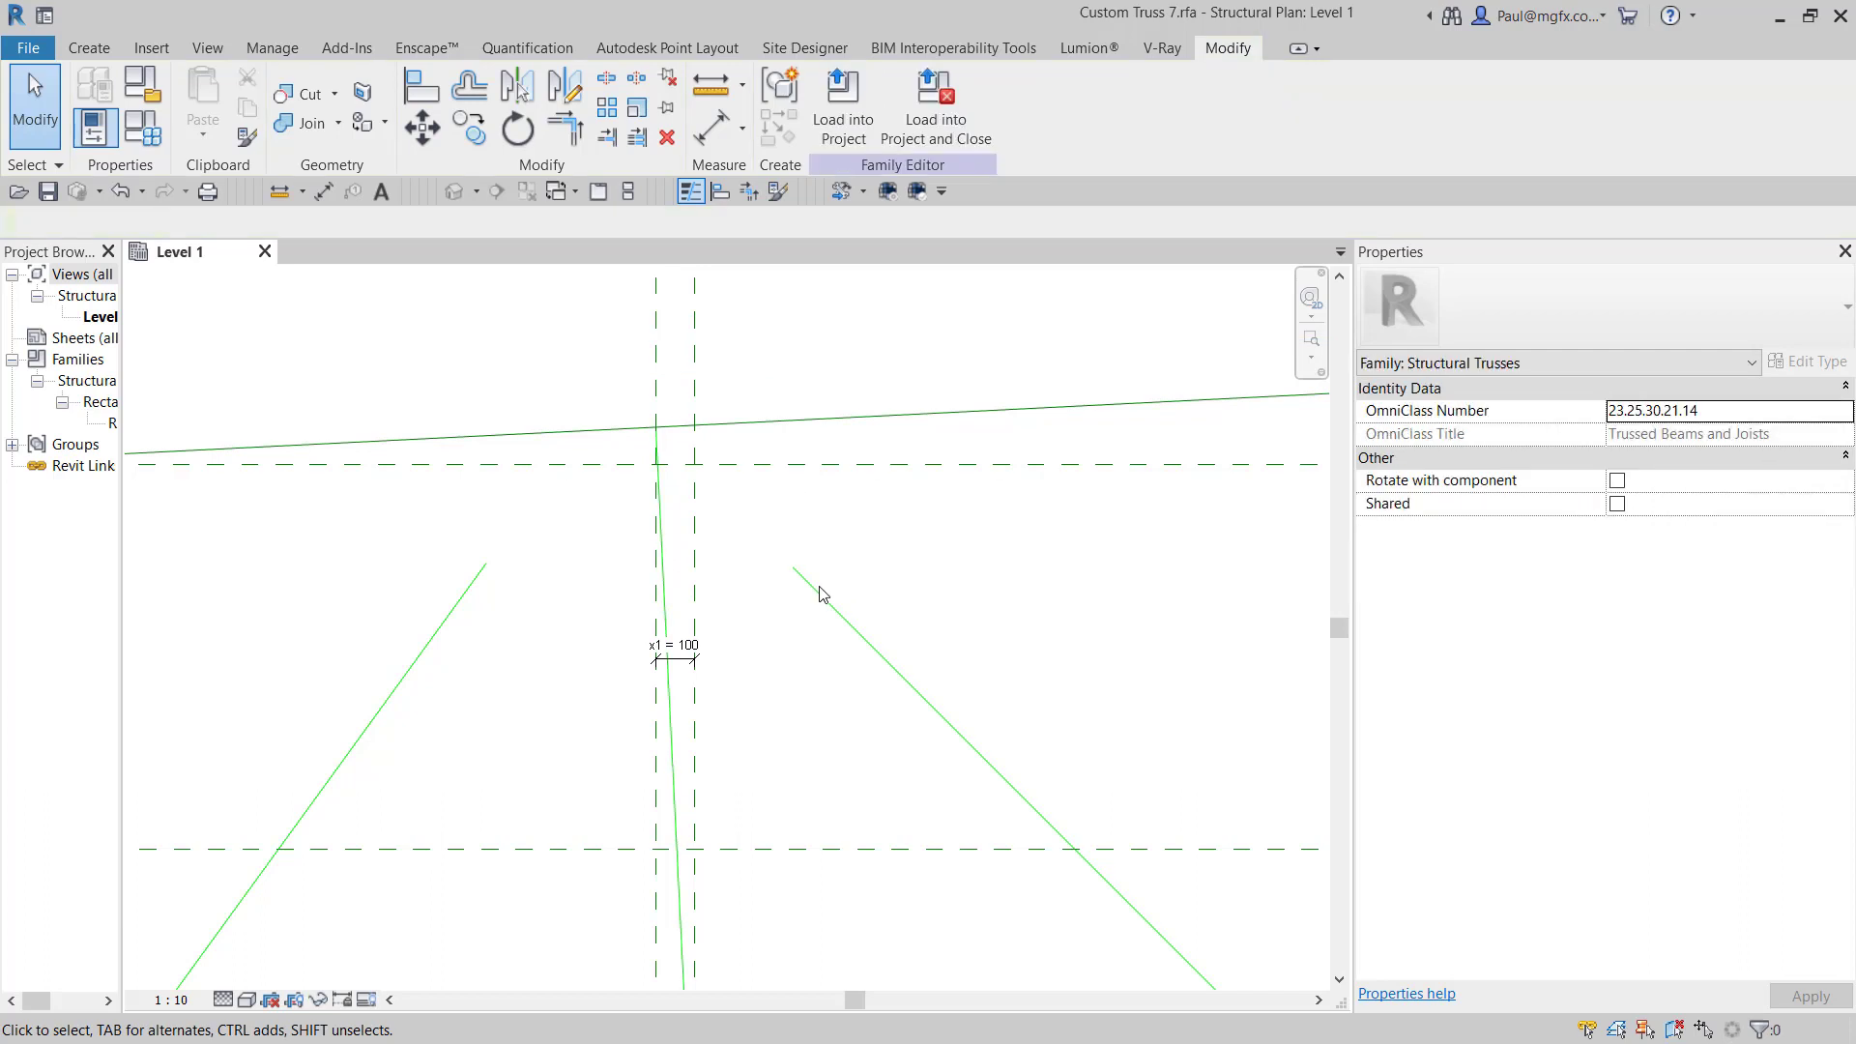
Extend the loose diagonal web right of the near-vertical web up to the same top chord and reference plane intersection
click(821, 594)
drag(793, 568, 650, 445)
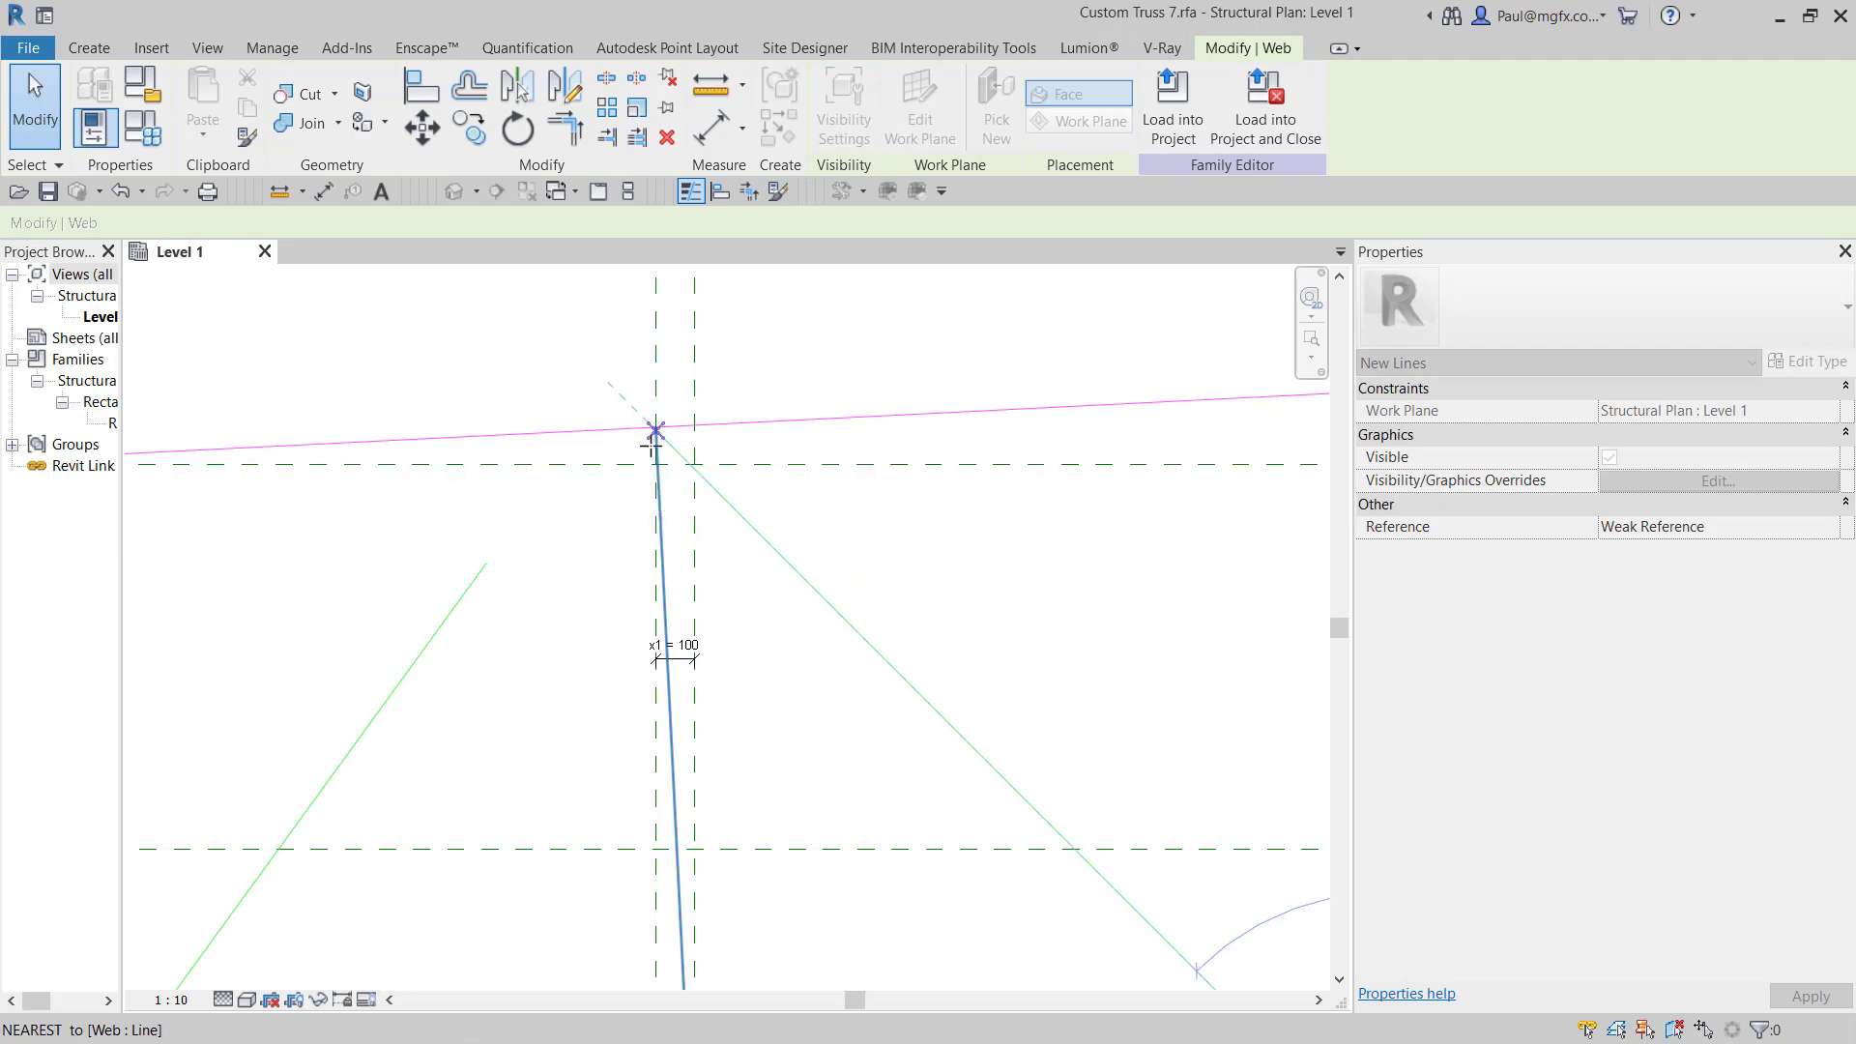
key(s)
mouse_move(650, 445)
mouse_down()
mouse_move(675, 506)
mouse_move(634, 397)
mouse_move(659, 431)
mouse_move(647, 417)
mouse_up()
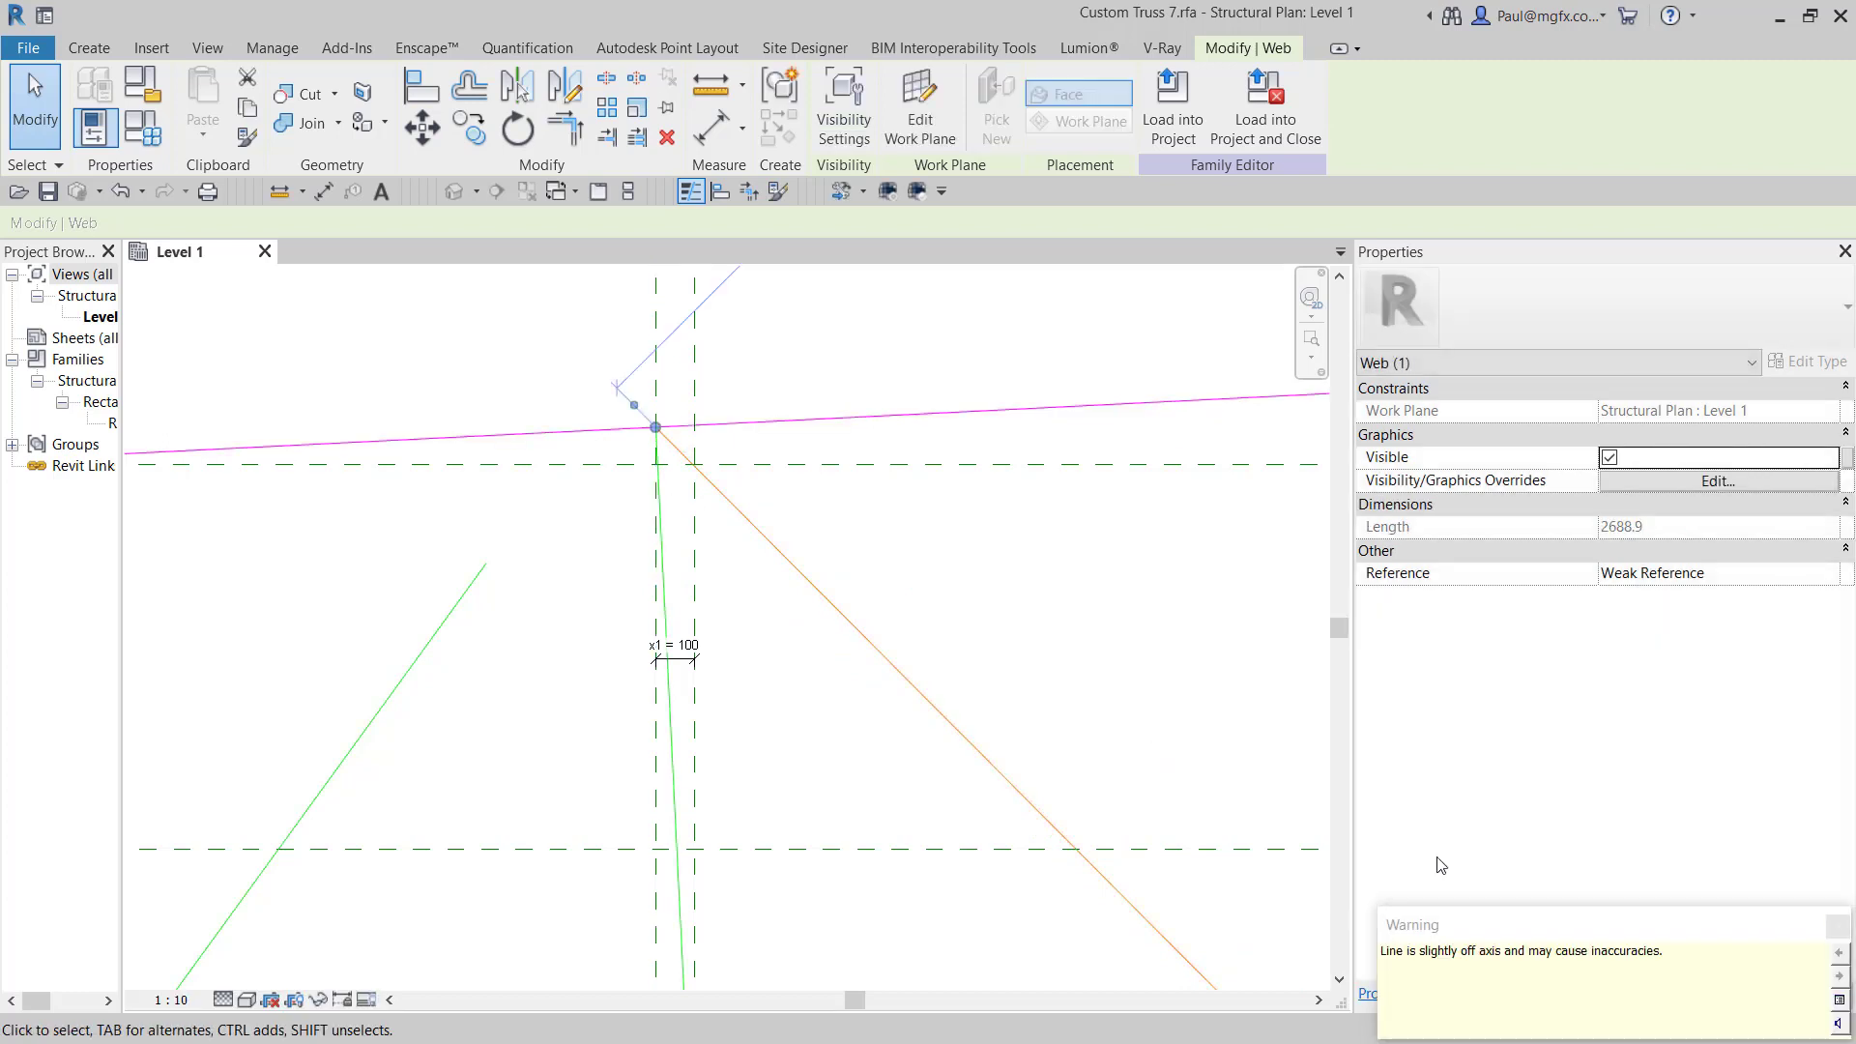
click(526, 593)
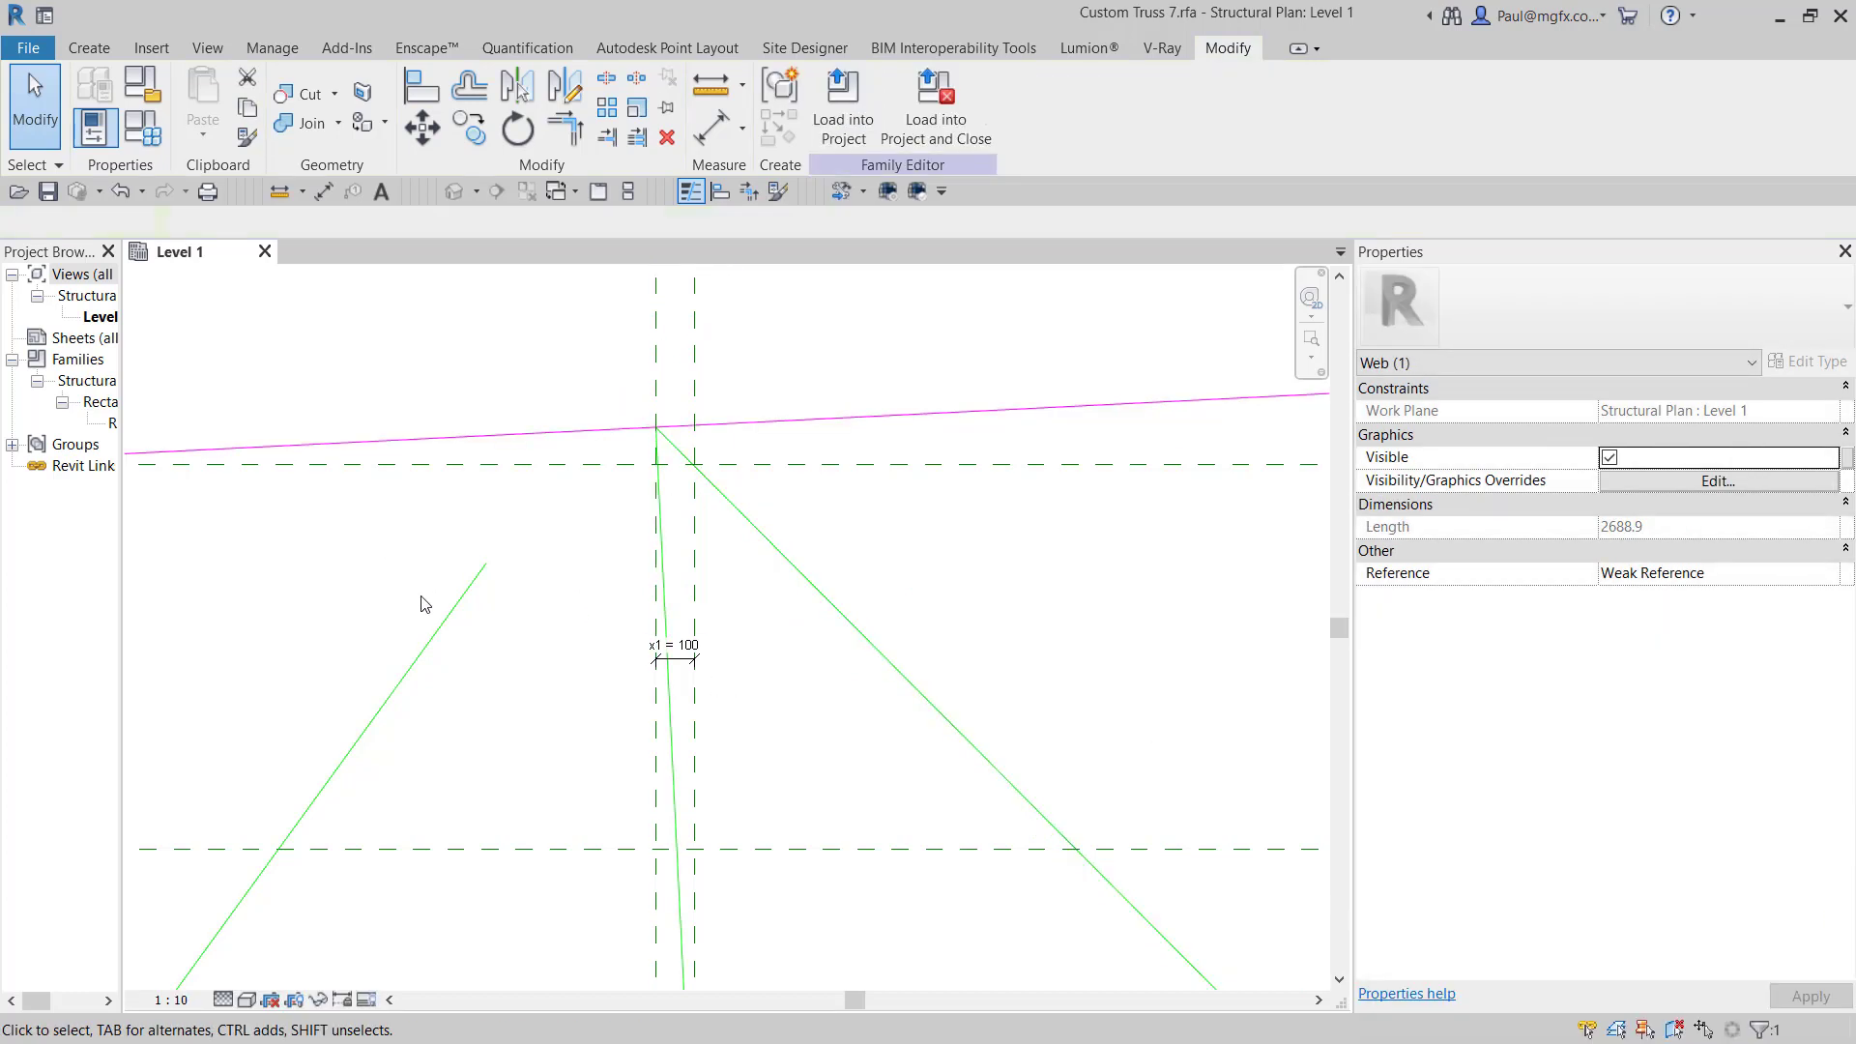
Extend the loose 2140 mm diagonal web in the leftmost bay up to the shared web joint on the top chord
click(460, 613)
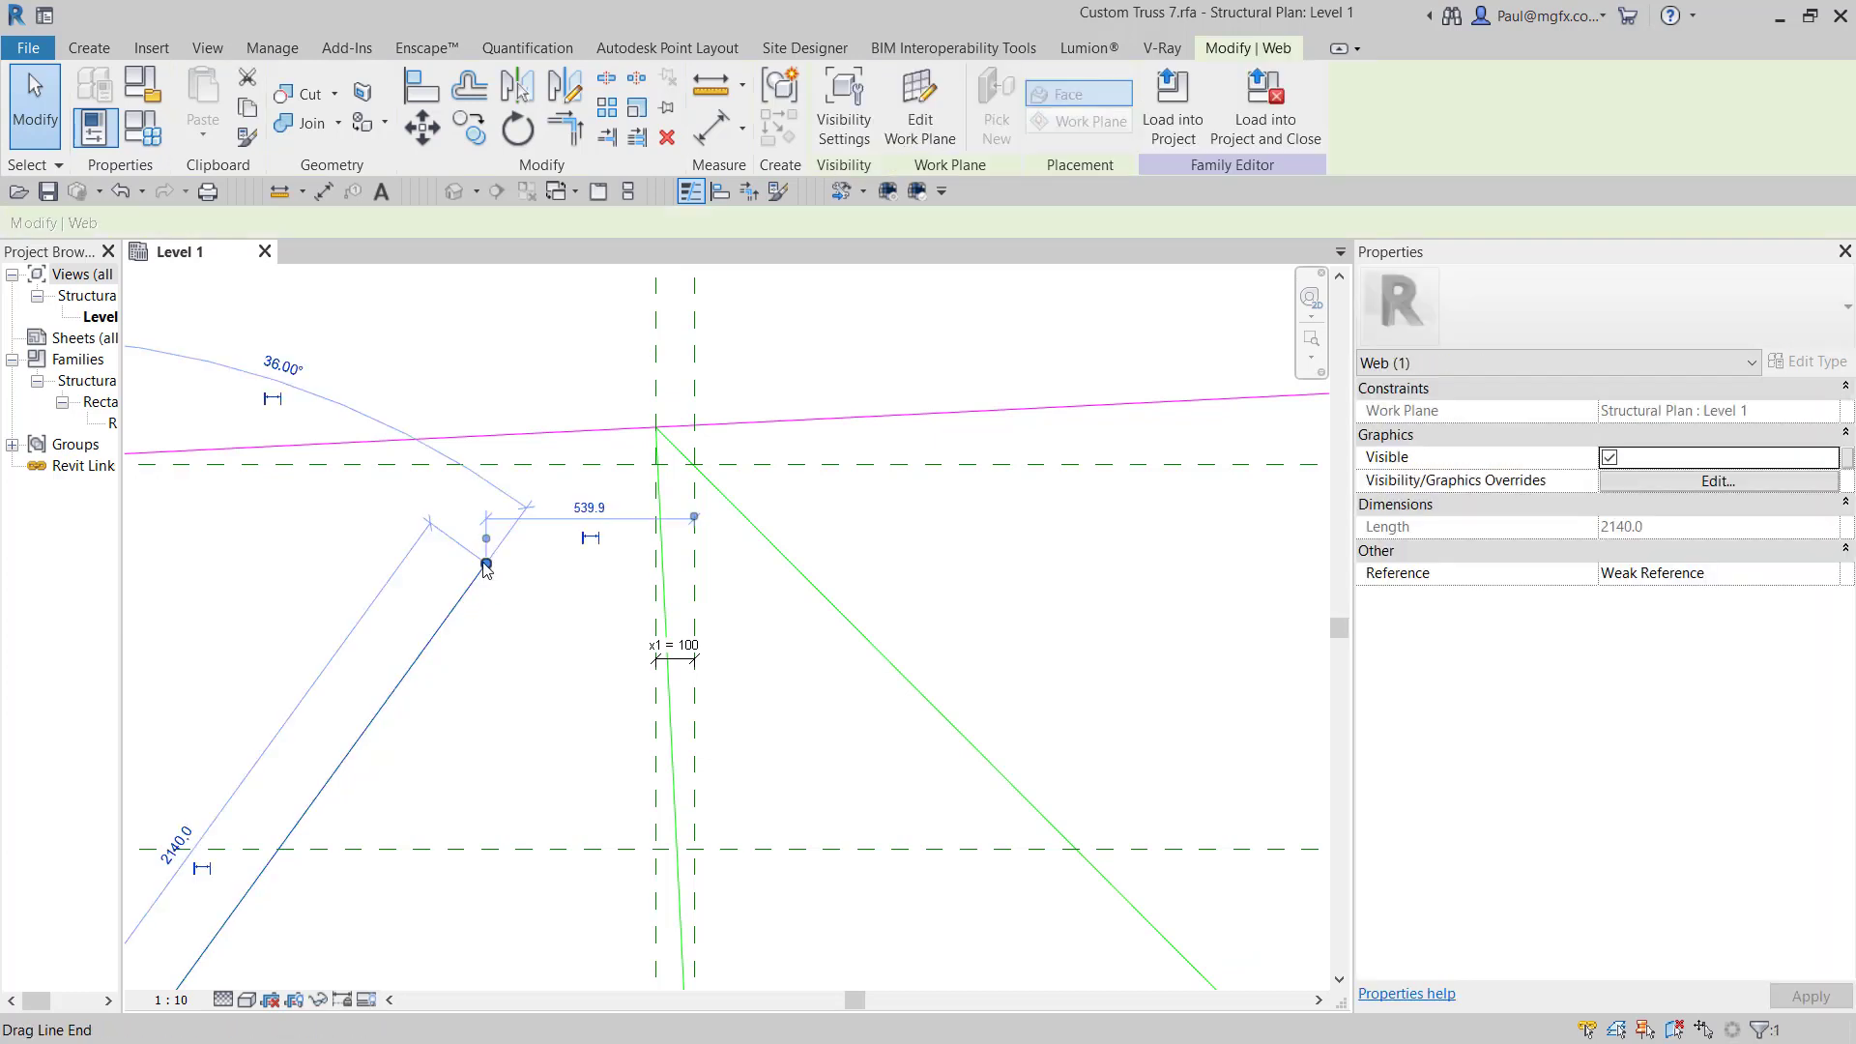
drag(486, 564, 654, 425)
scroll(657, 541, down, 3)
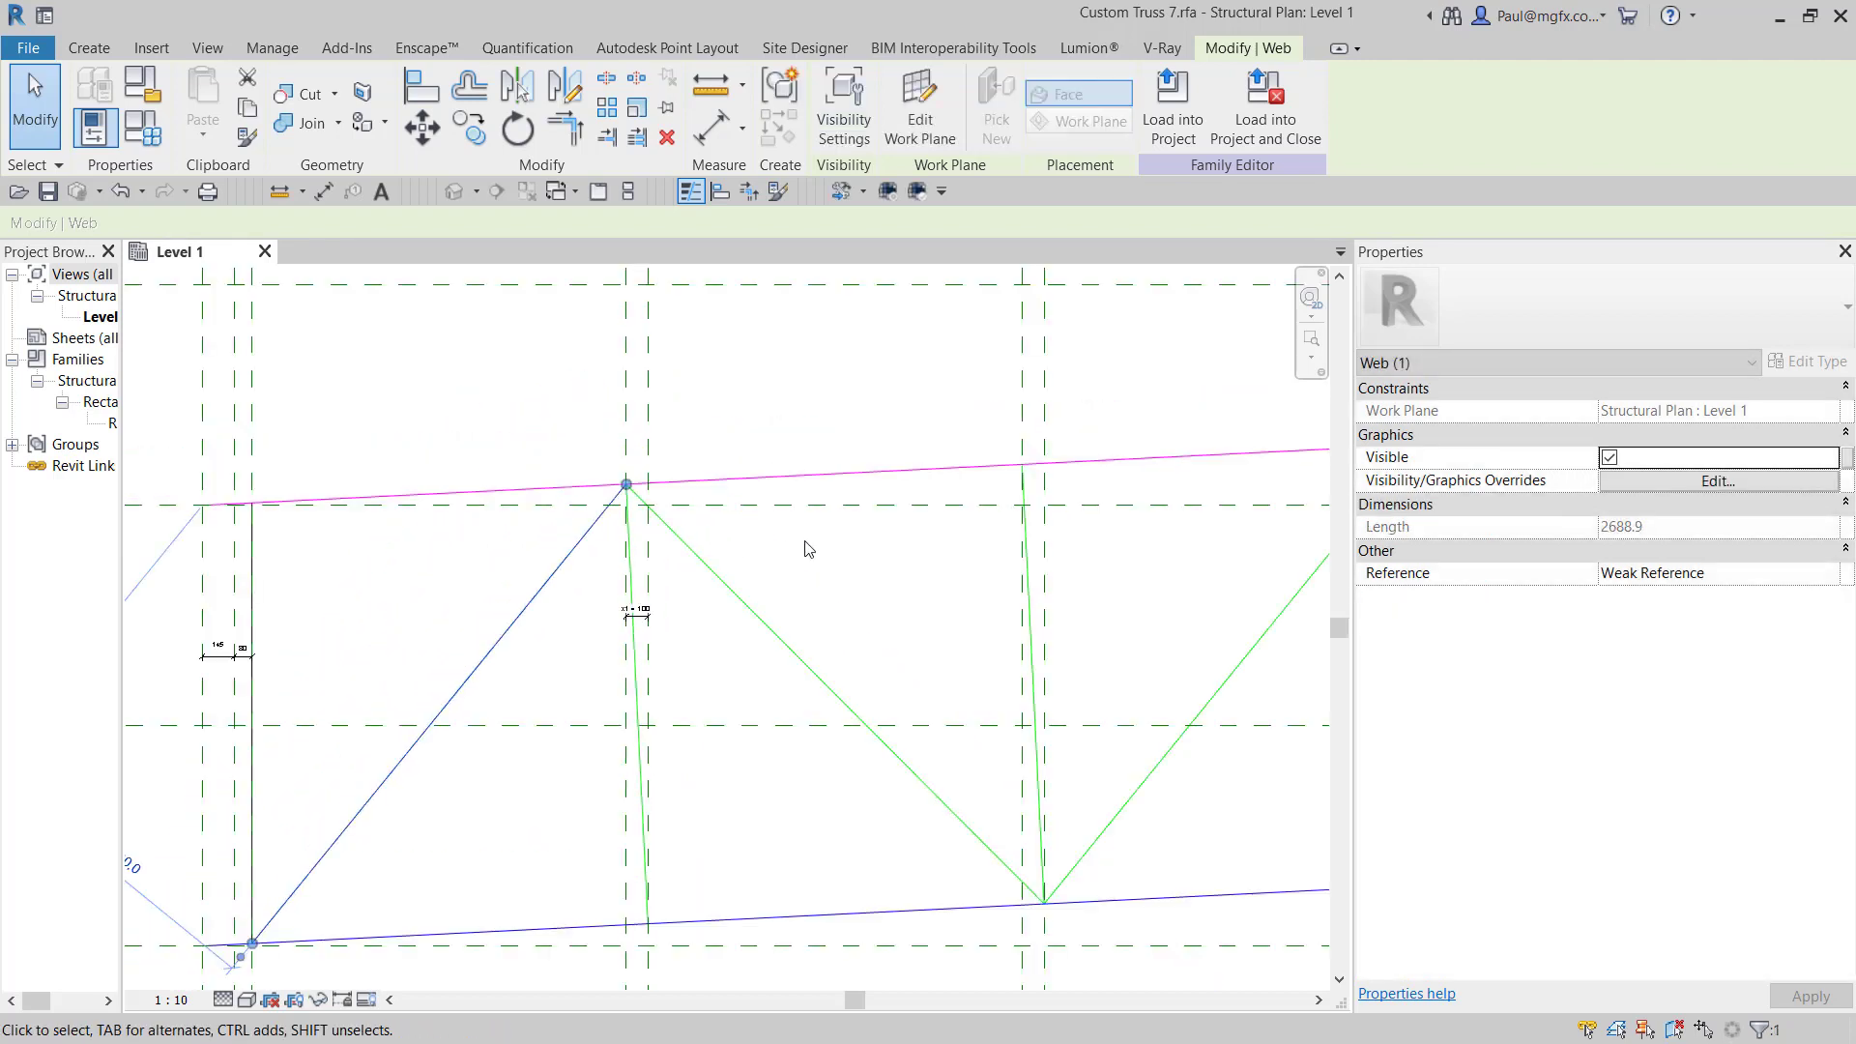
click(711, 553)
scroll(711, 553, down, 5)
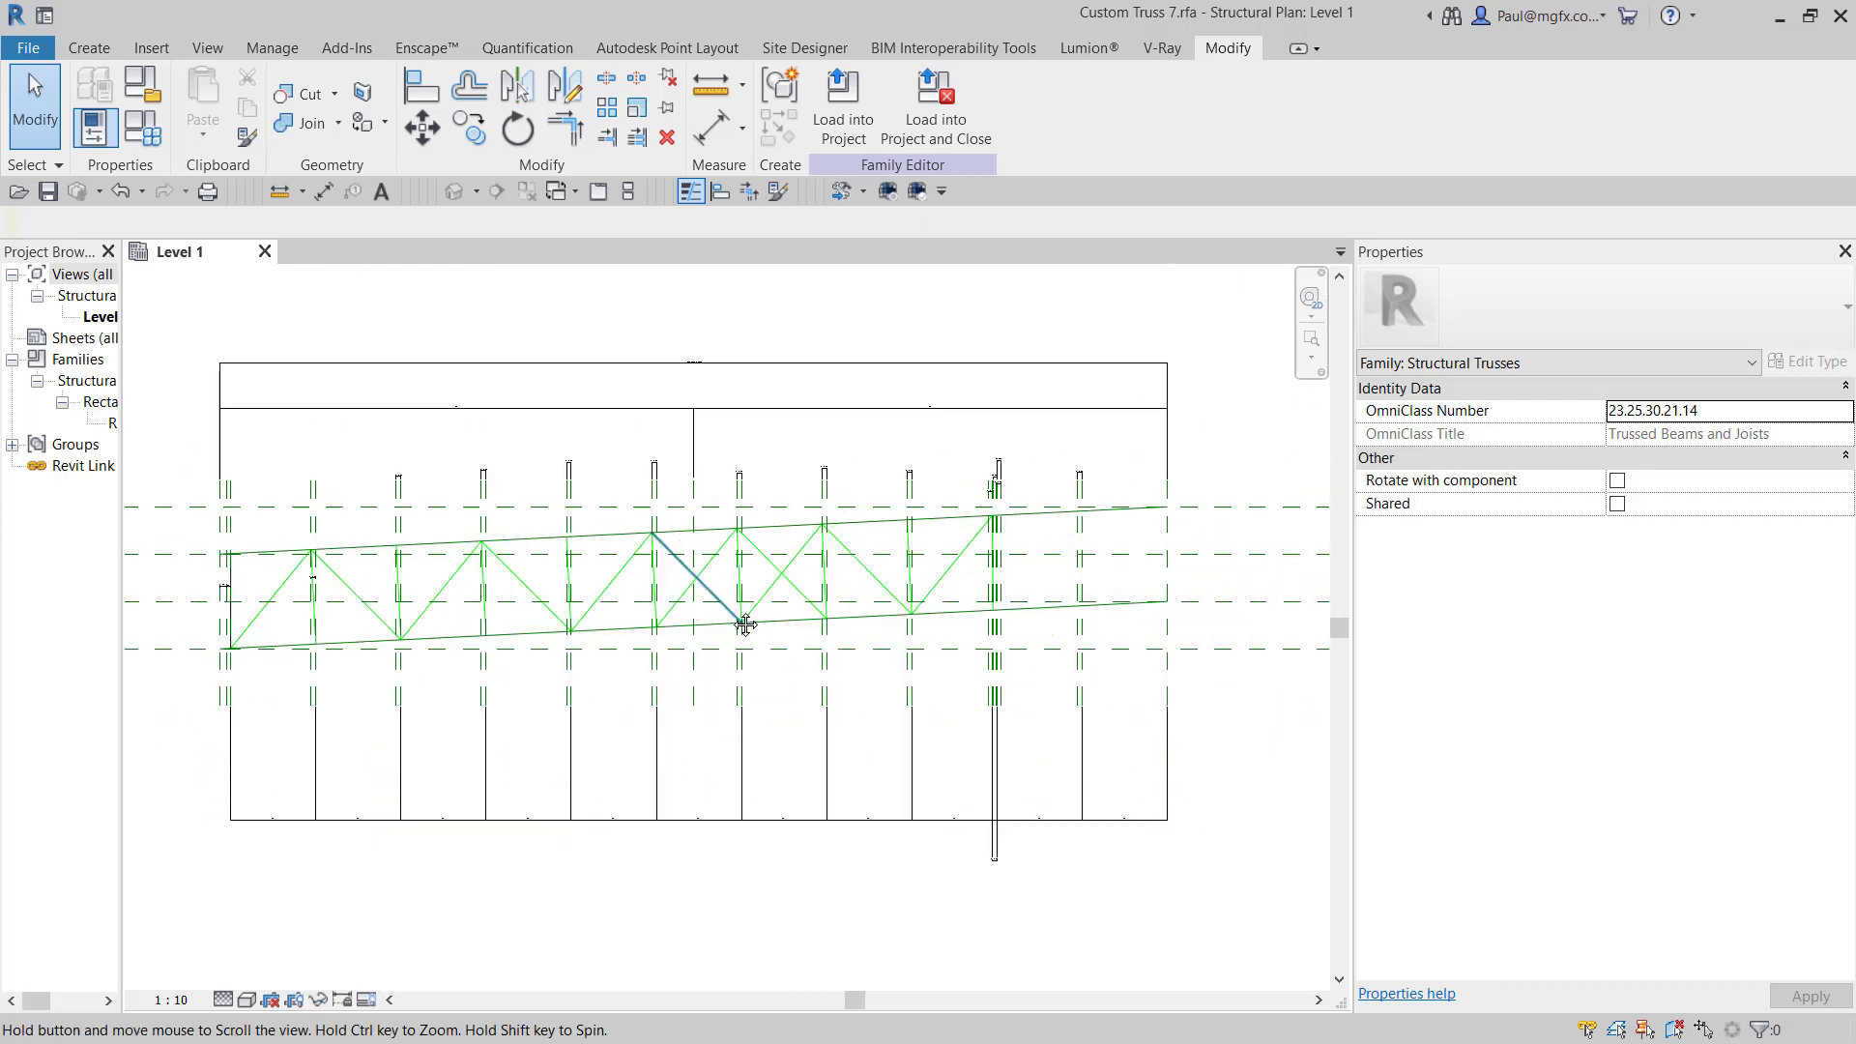
middle_drag(506, 607, 725, 600)
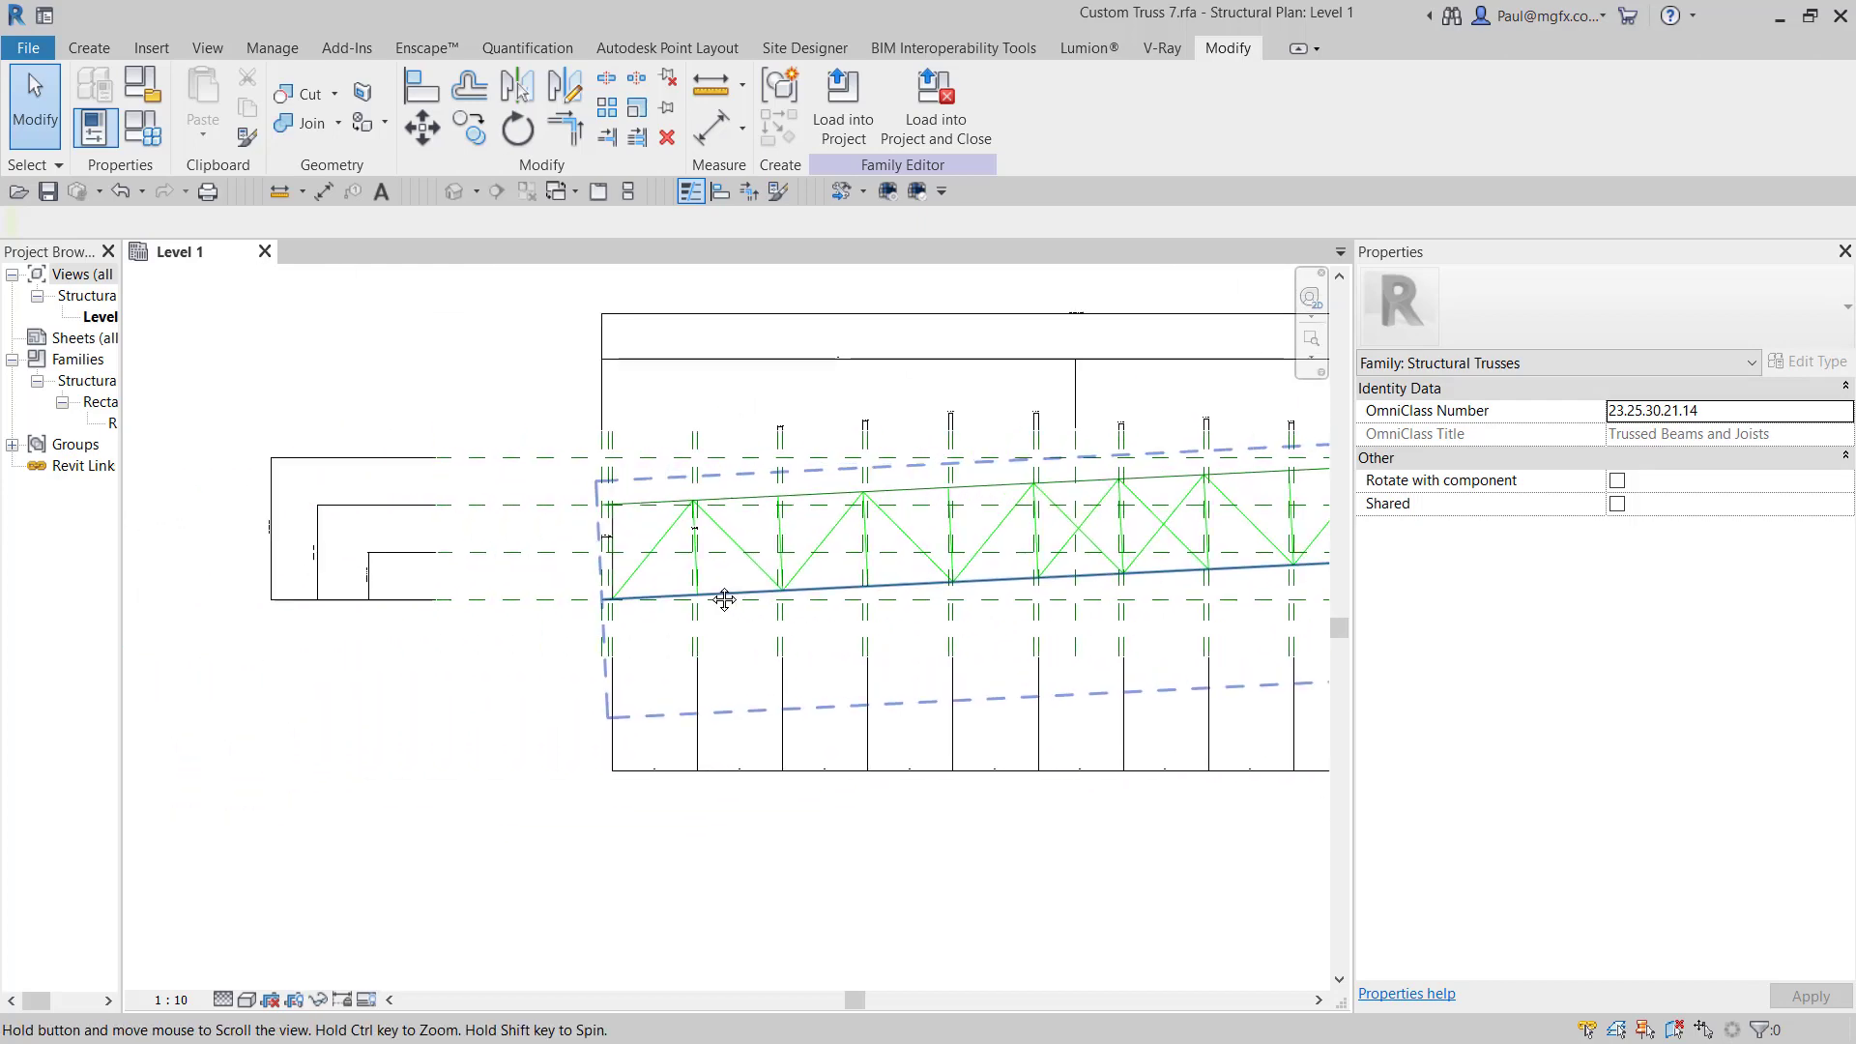
Set the Truss Height 1 dimension to 1000 mm
scroll(242, 554, up, 2)
scroll(358, 565, up, 5)
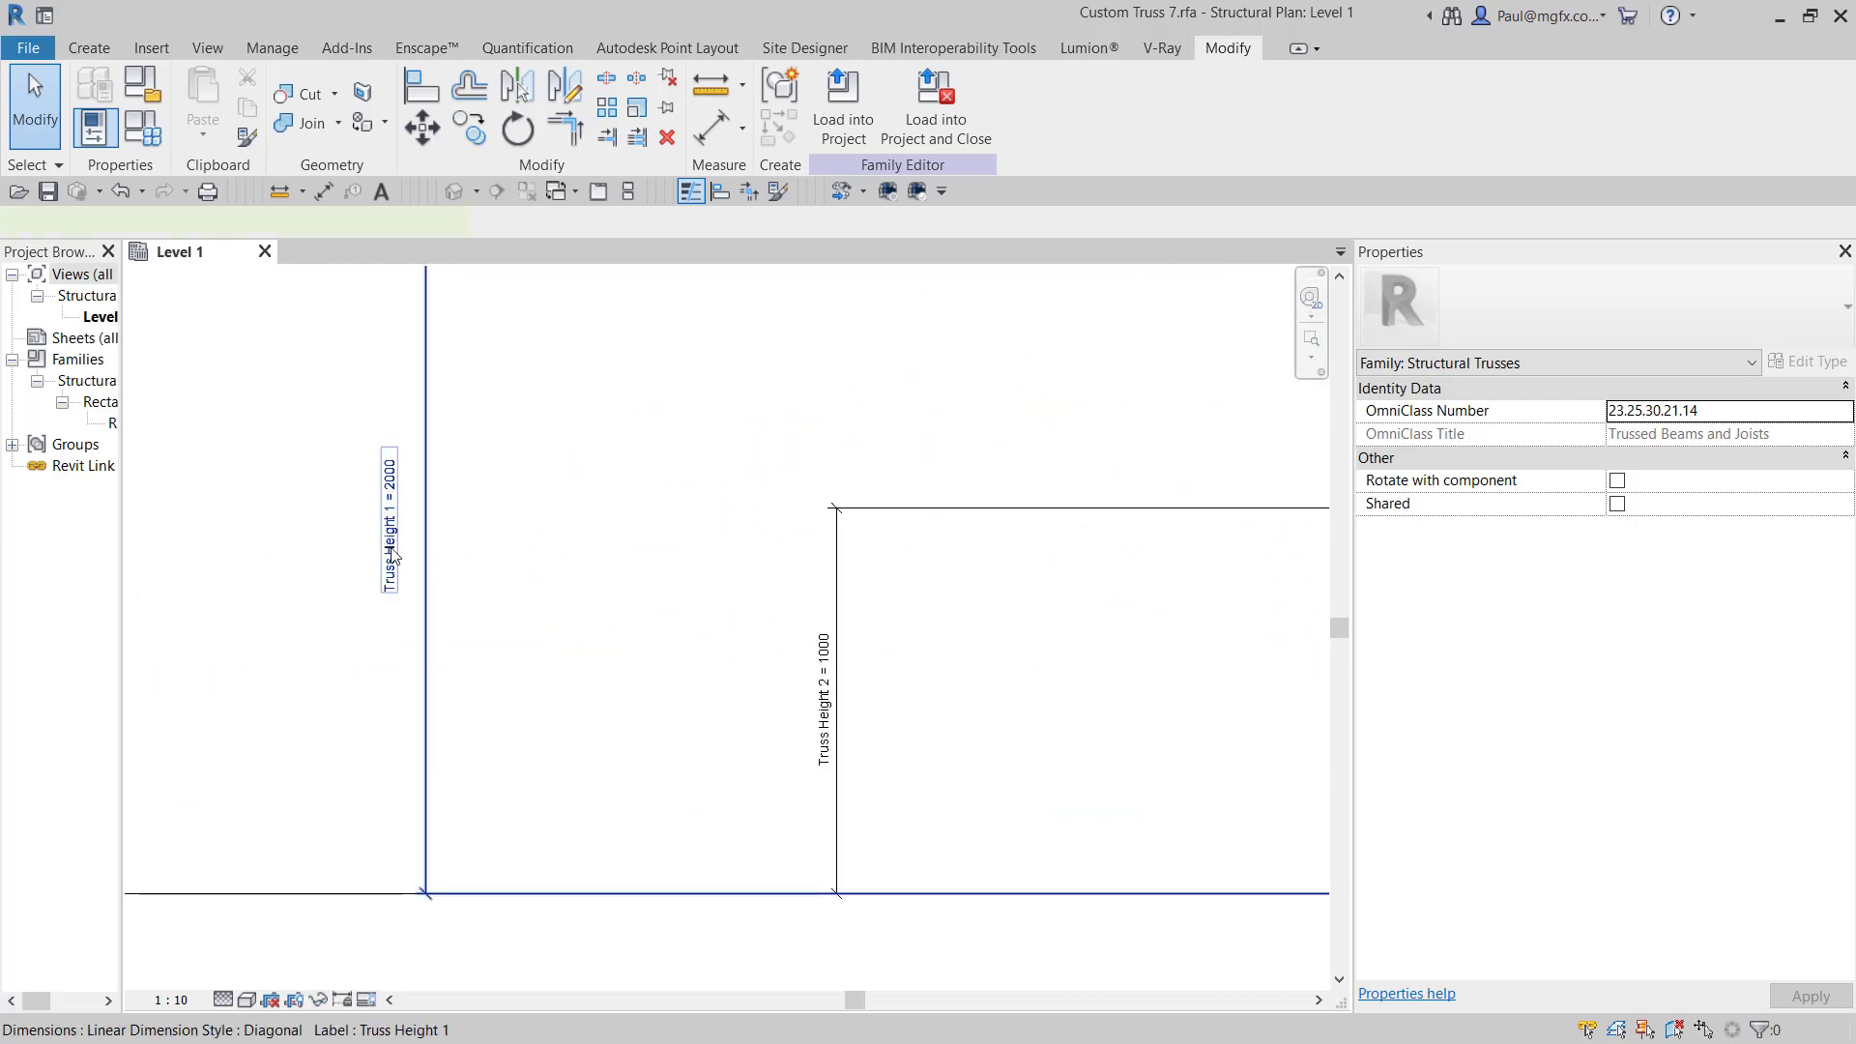
click(390, 556)
click(388, 586)
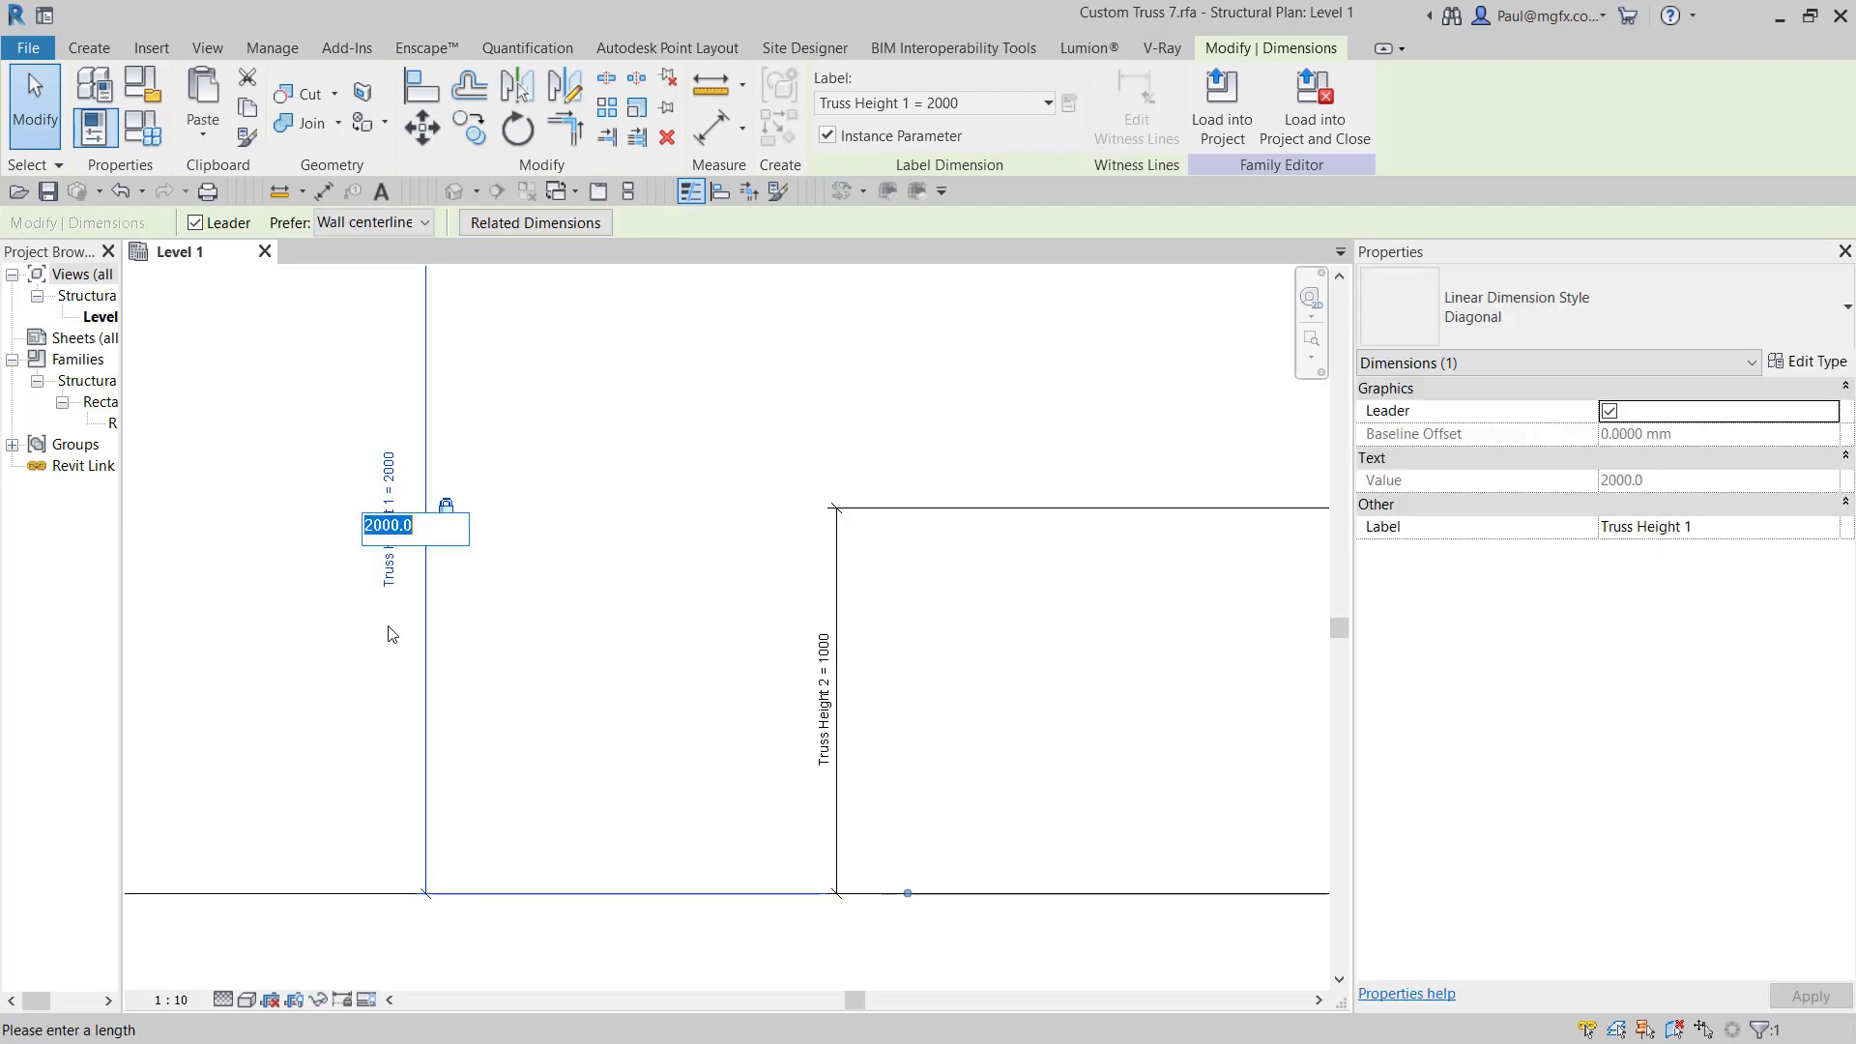
text(1000)
key(Return)
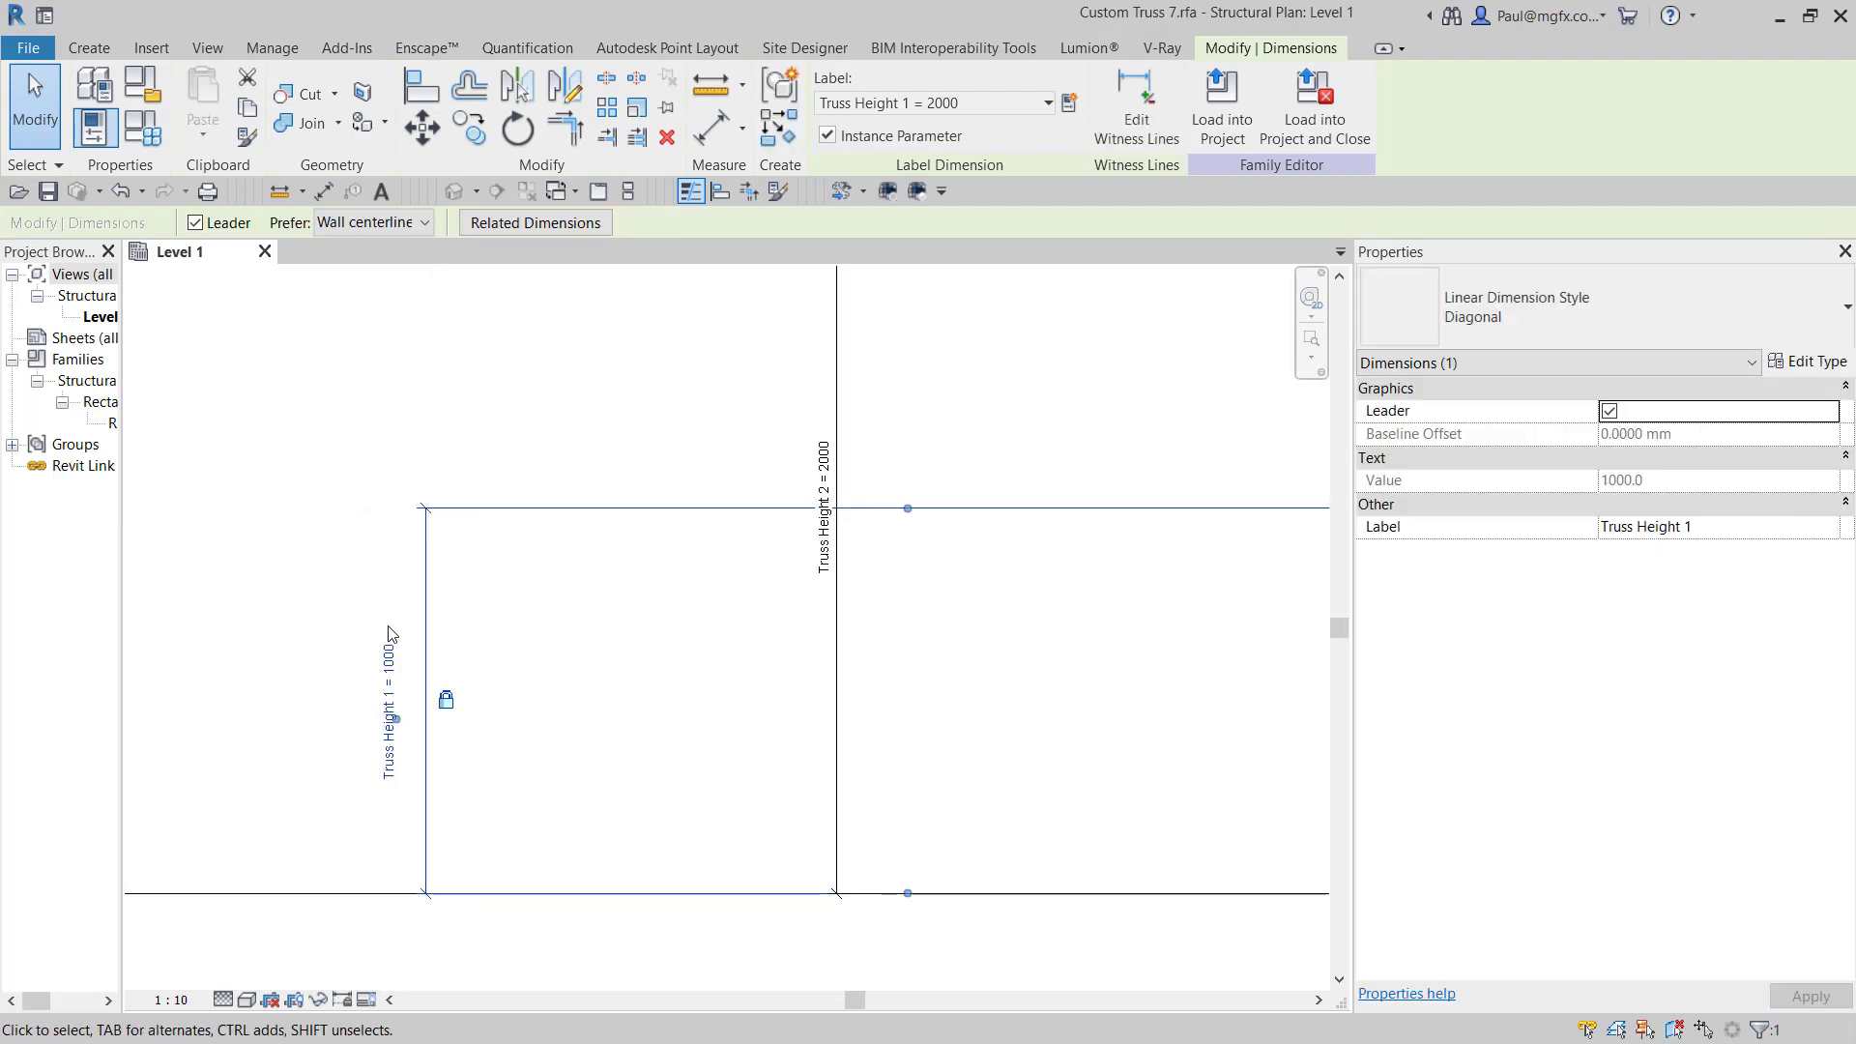
Examine whether the reconnected webs in the leftmost bays meet at the top chord and reference plane intersection after the height change
scroll(415, 633, down, 5)
middle_drag(680, 659, 435, 651)
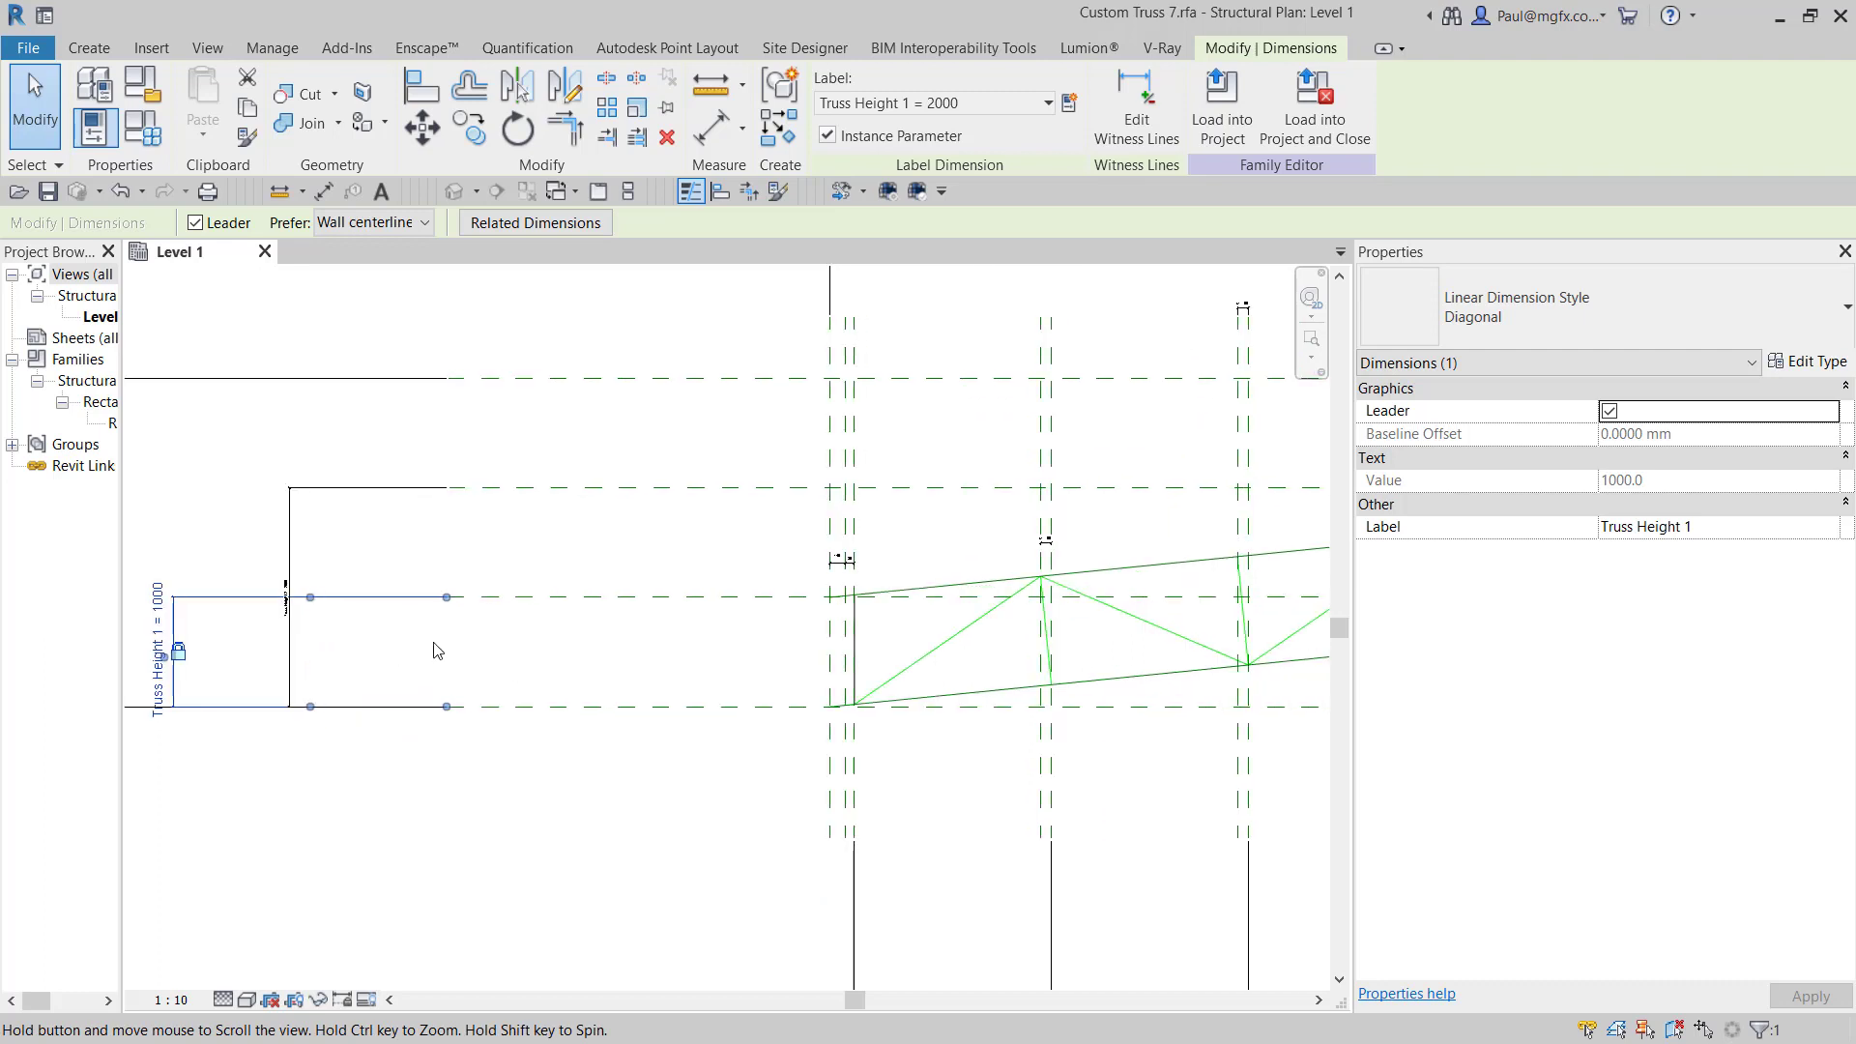
scroll(1198, 594, up, 4)
scroll(851, 570, up, 4)
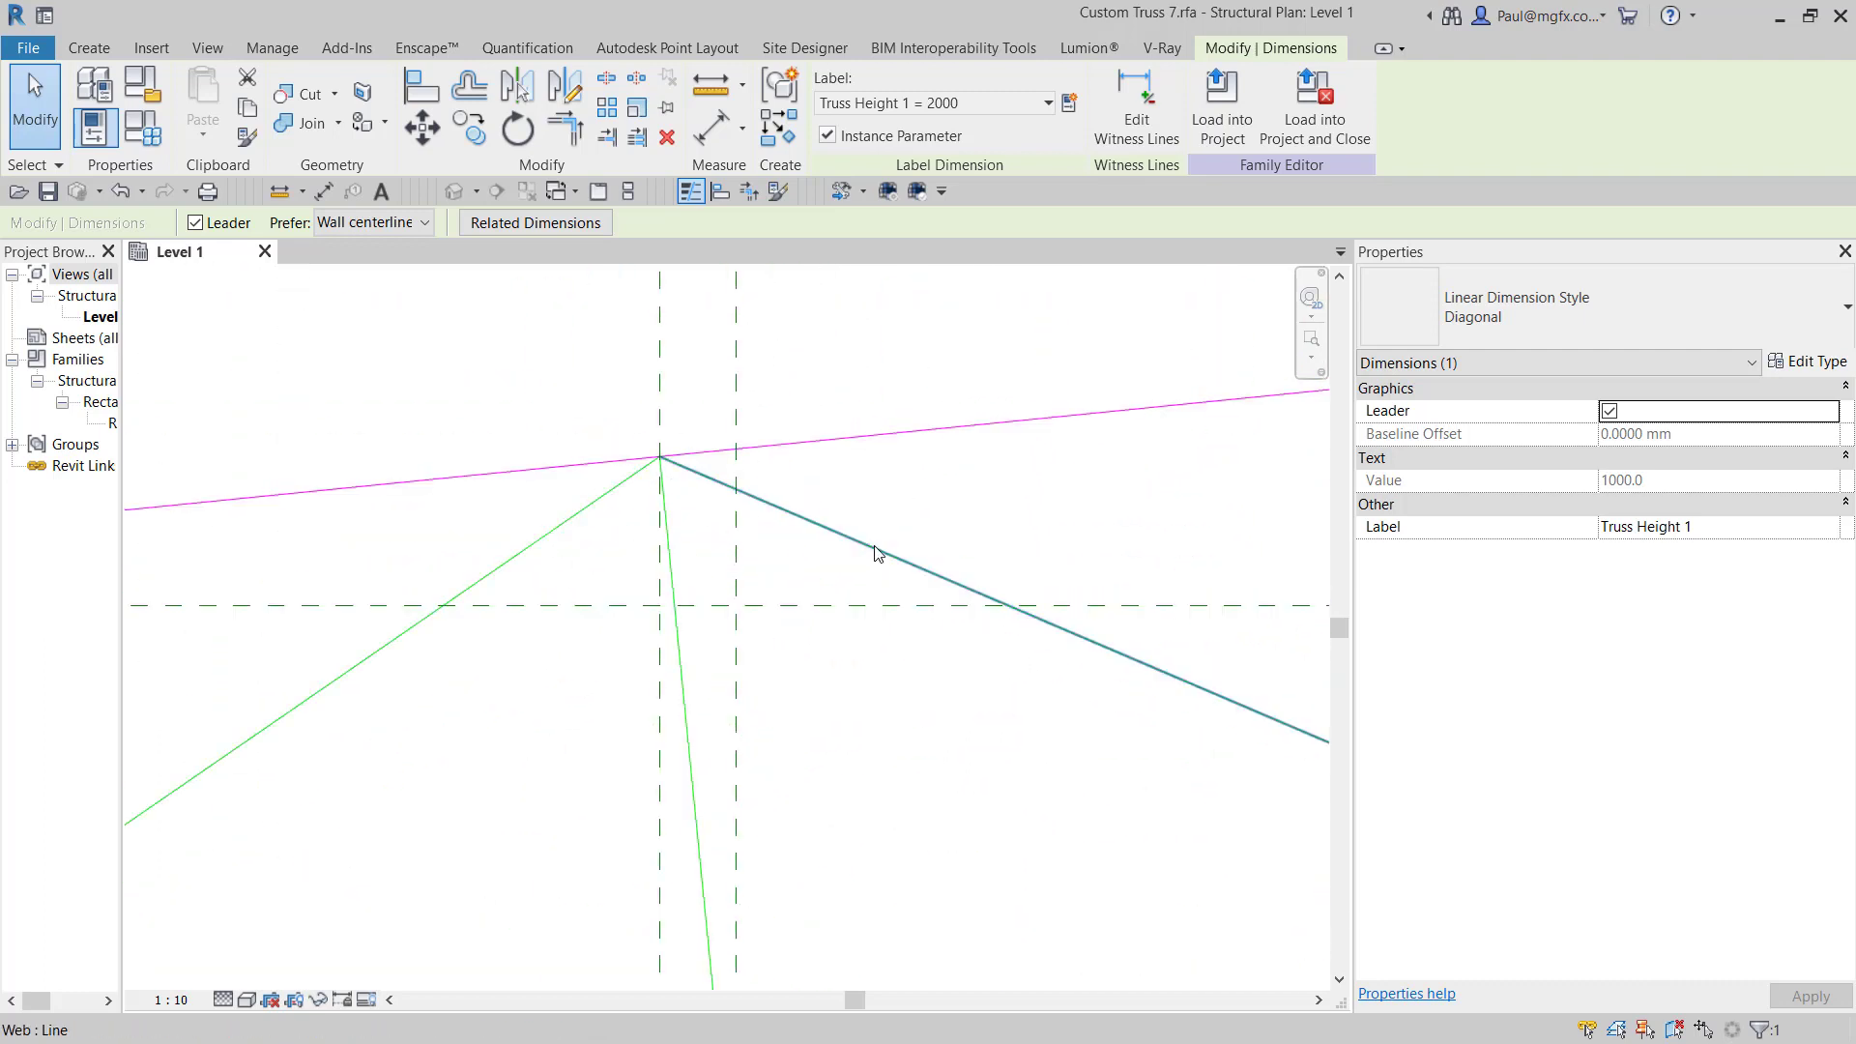
click(880, 377)
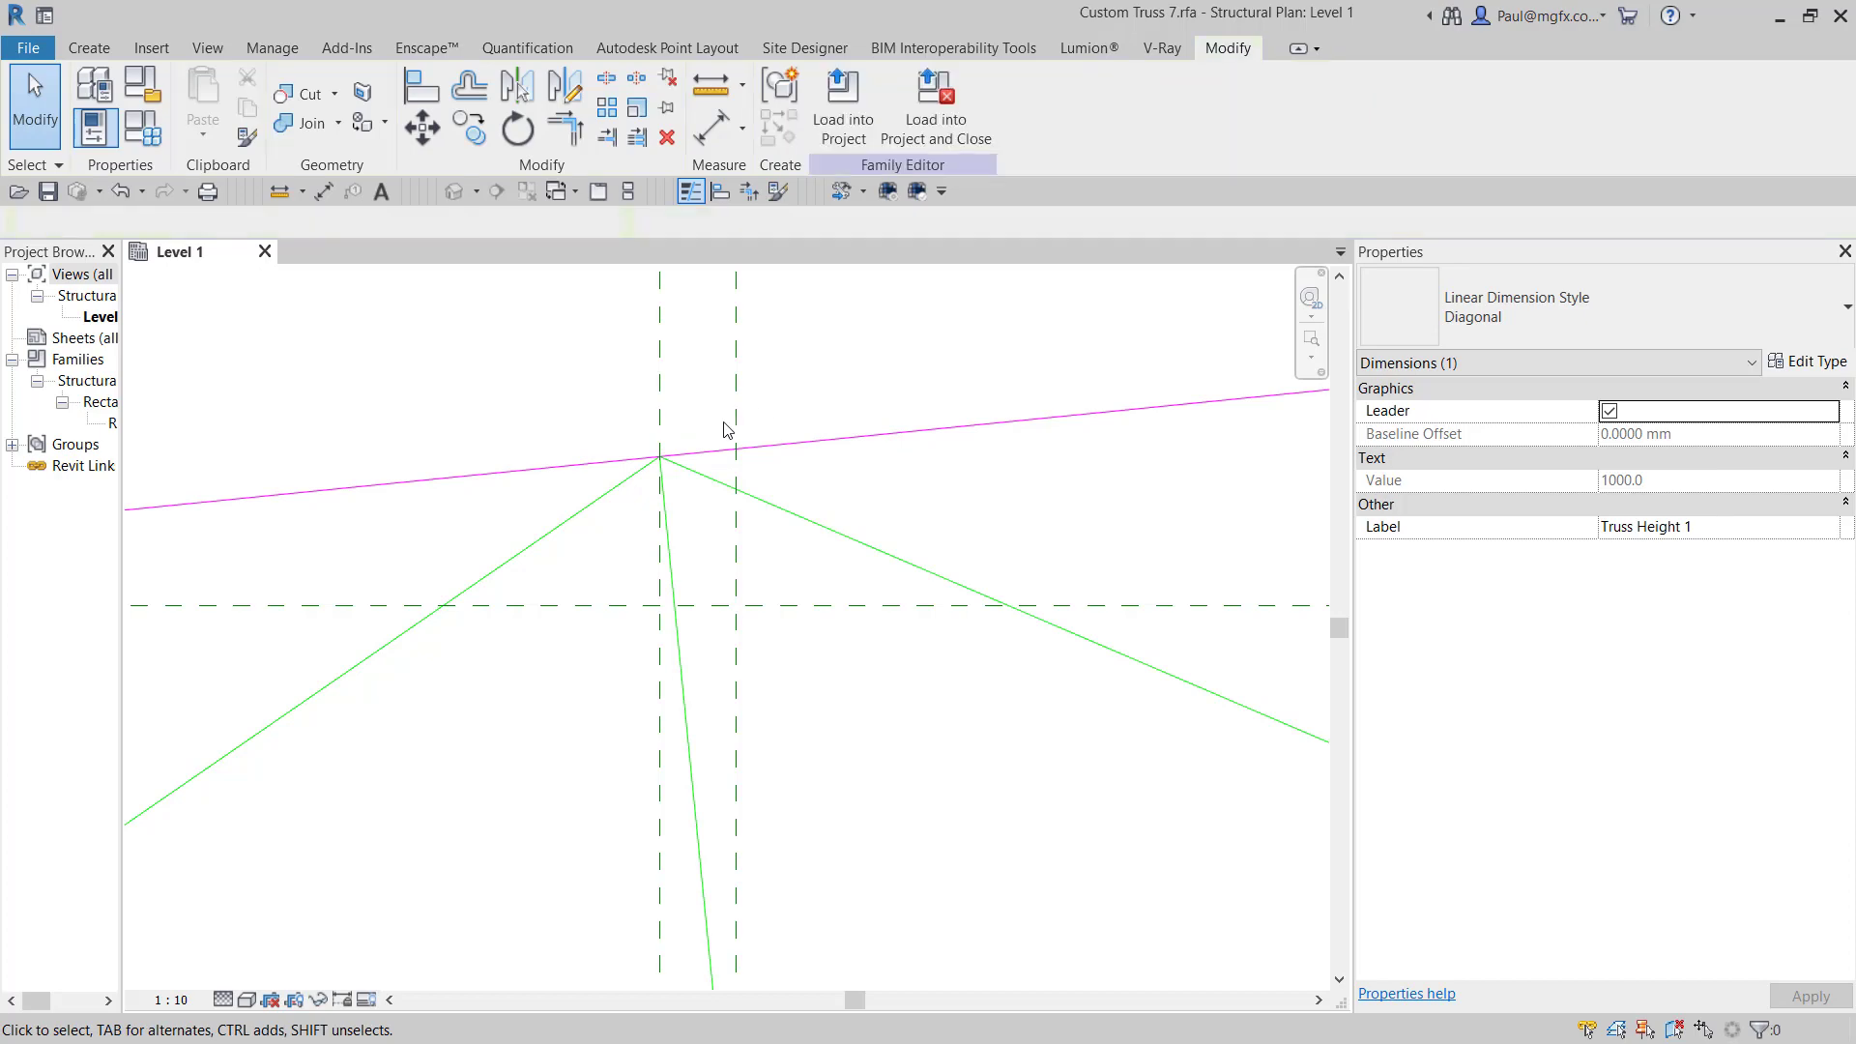
scroll(717, 454, down, 4)
middle_drag(717, 487, 531, 588)
scroll(570, 541, down, 3)
scroll(973, 522, up, 1)
scroll(972, 527, up, 2)
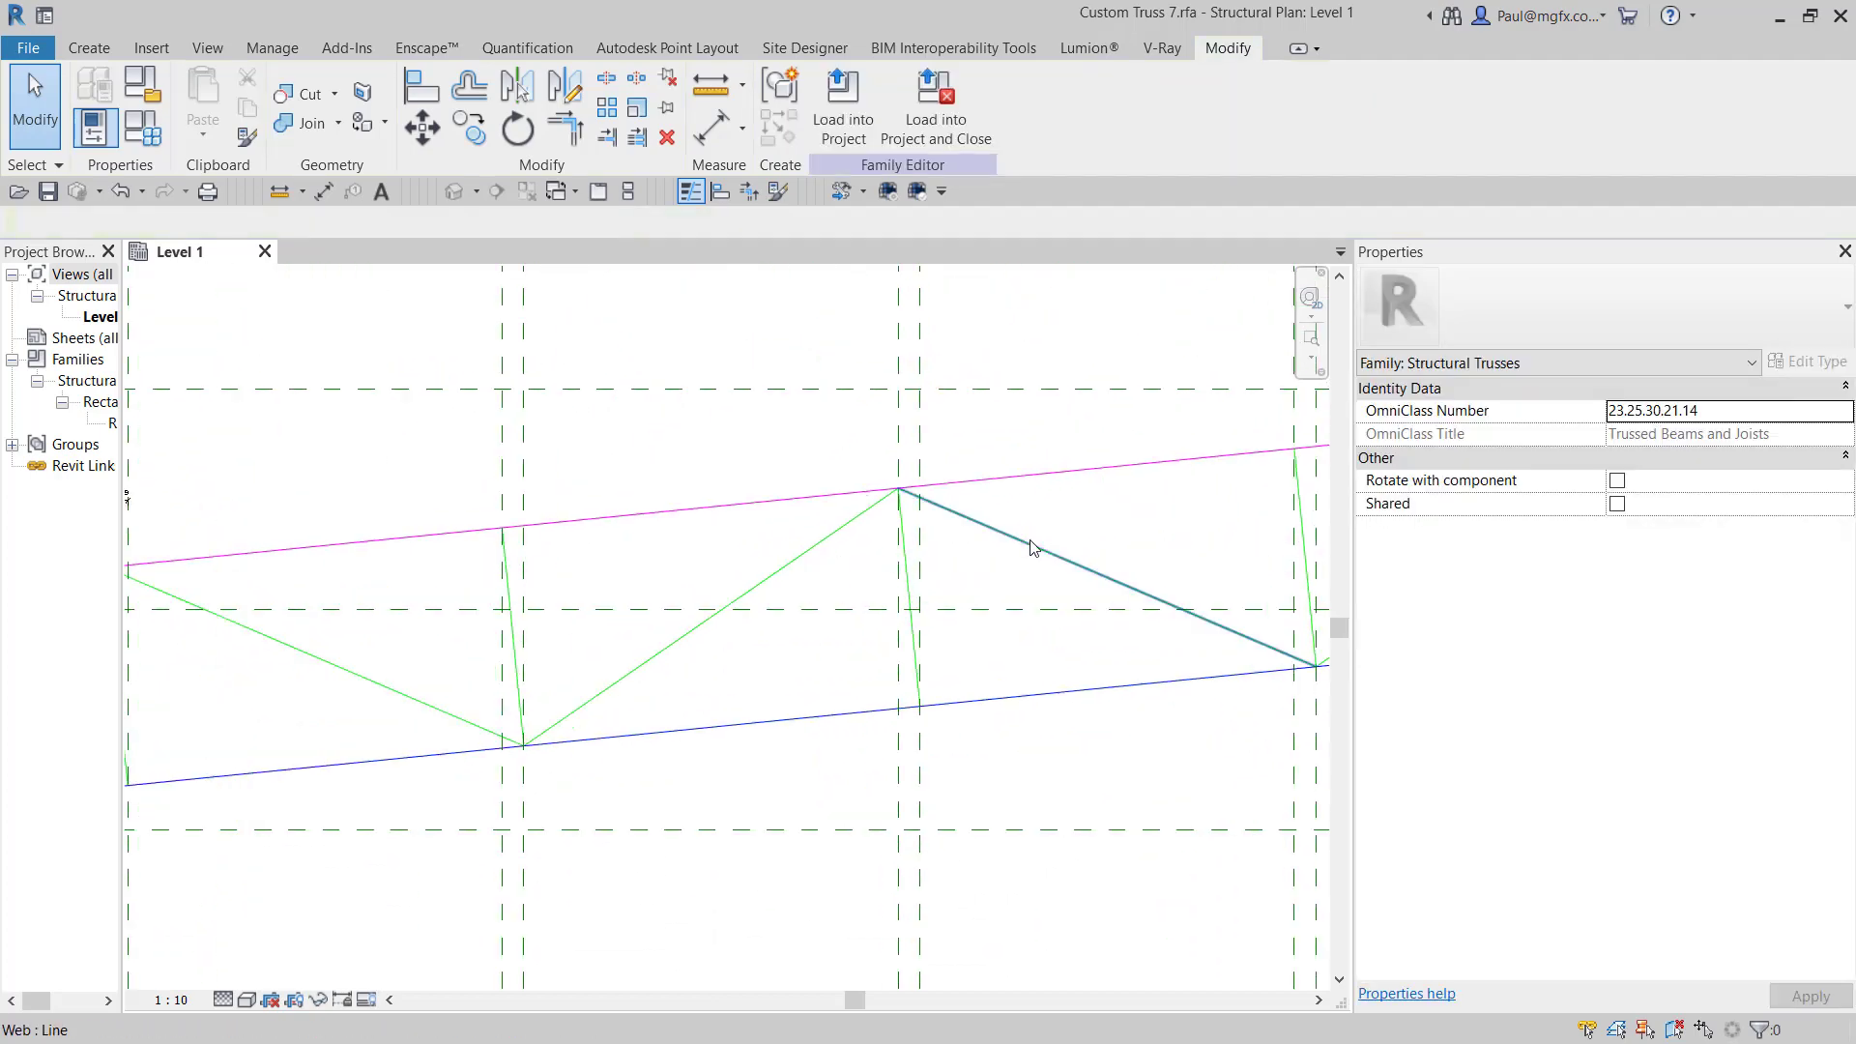
Inspect the remaining web joints along both chords, from the single-diagonal bays through the cross-braced bays to the closely spaced reference planes
middle_drag(994, 584, 586, 669)
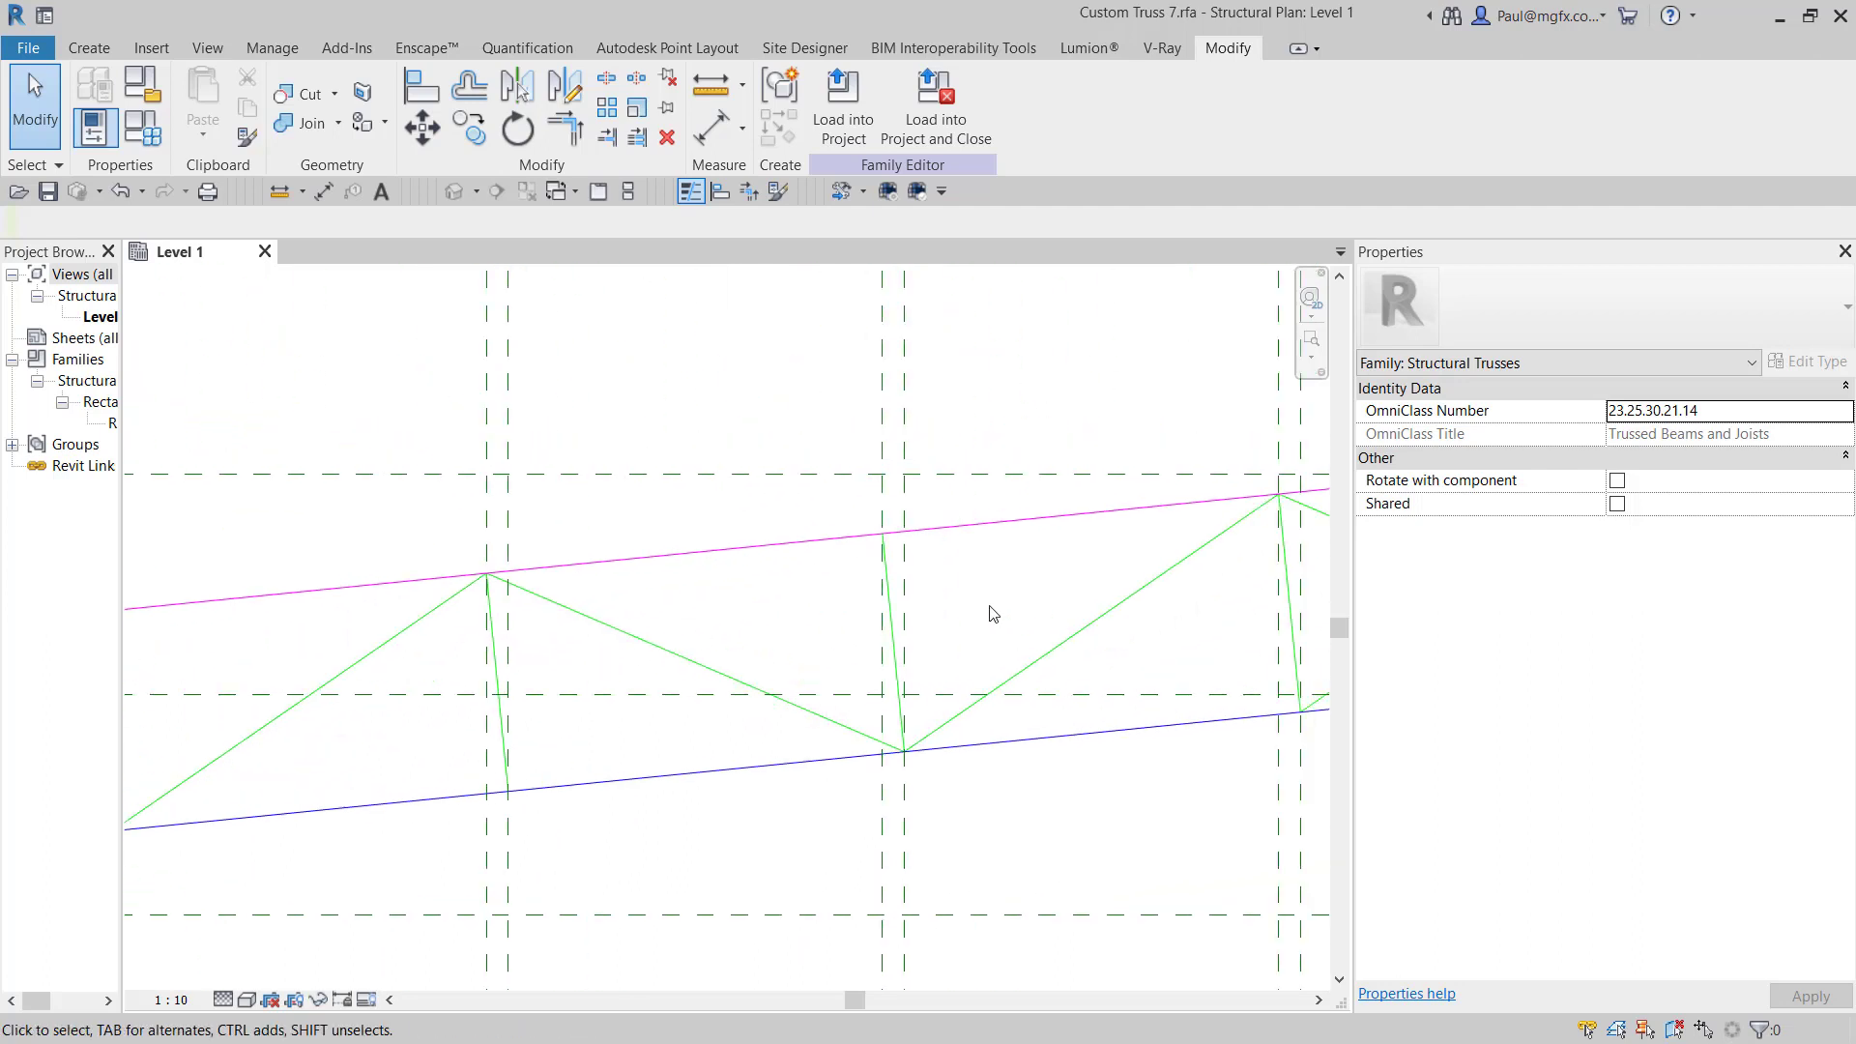
middle_drag(991, 614, 667, 638)
middle_drag(883, 671, 653, 643)
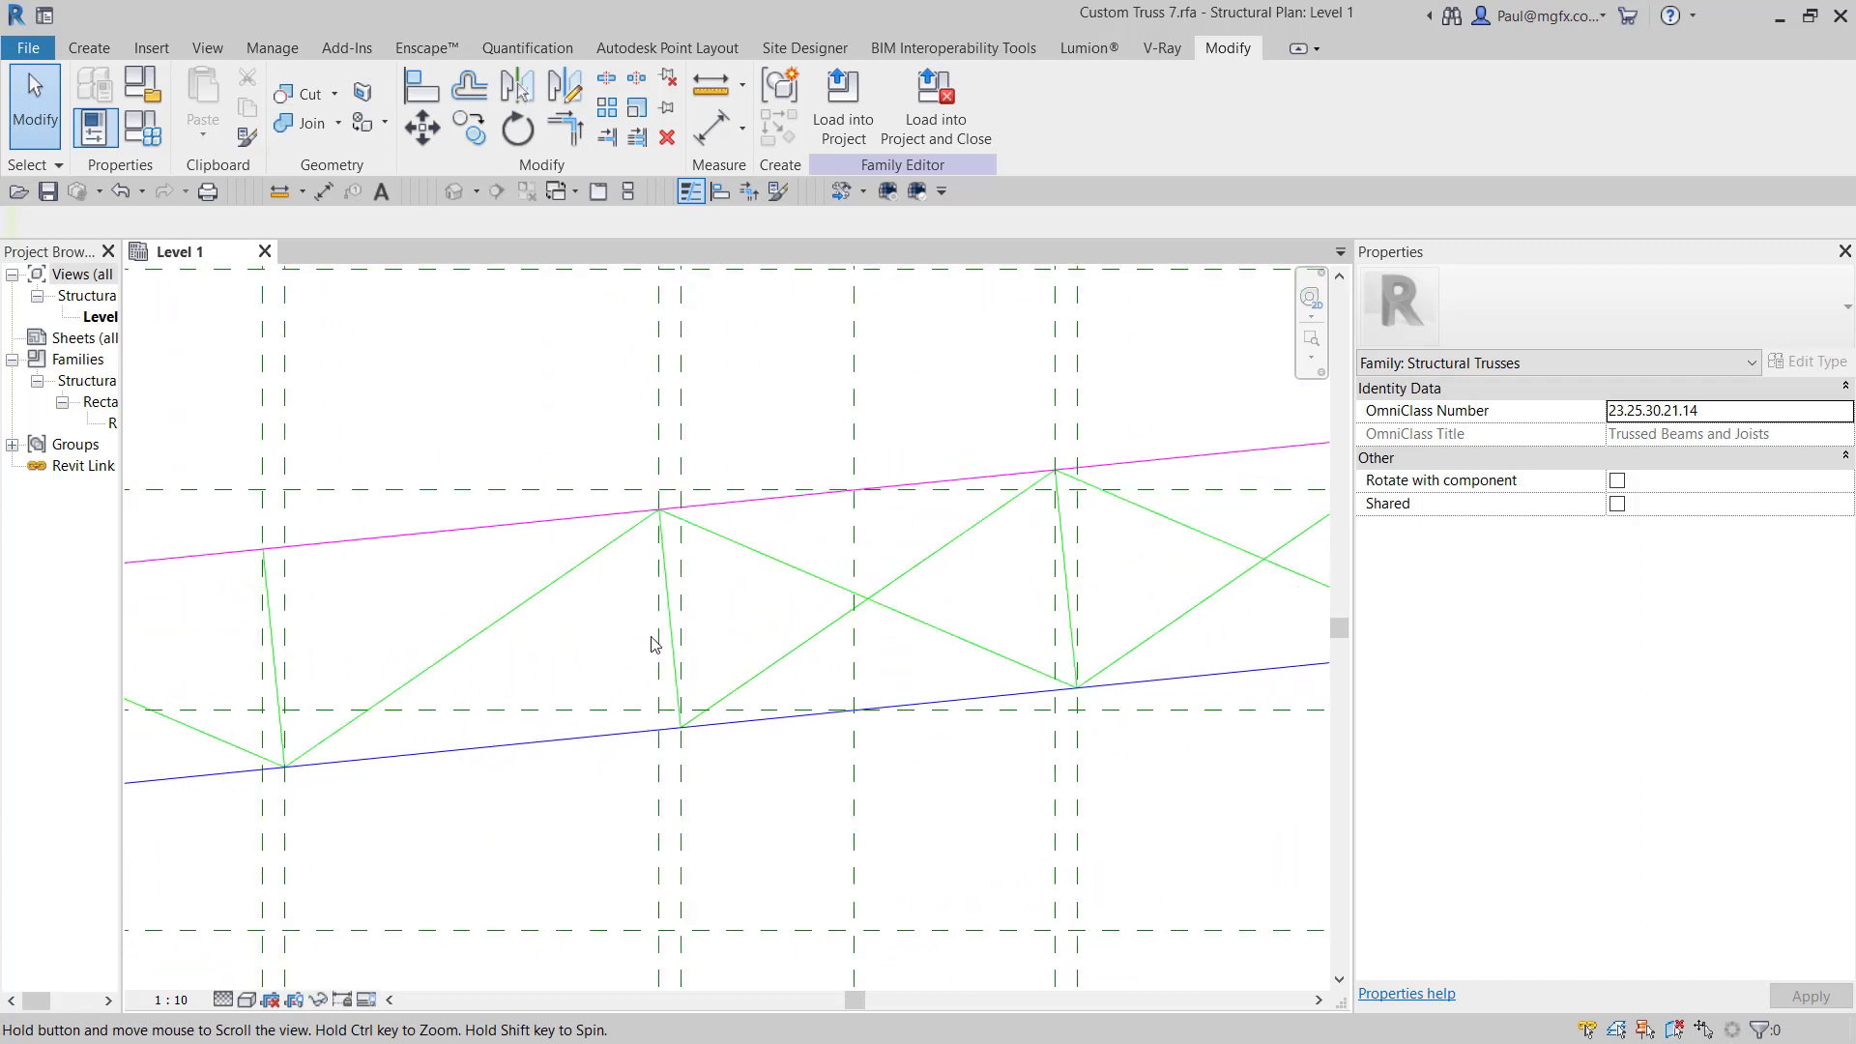
middle_drag(1137, 793, 570, 805)
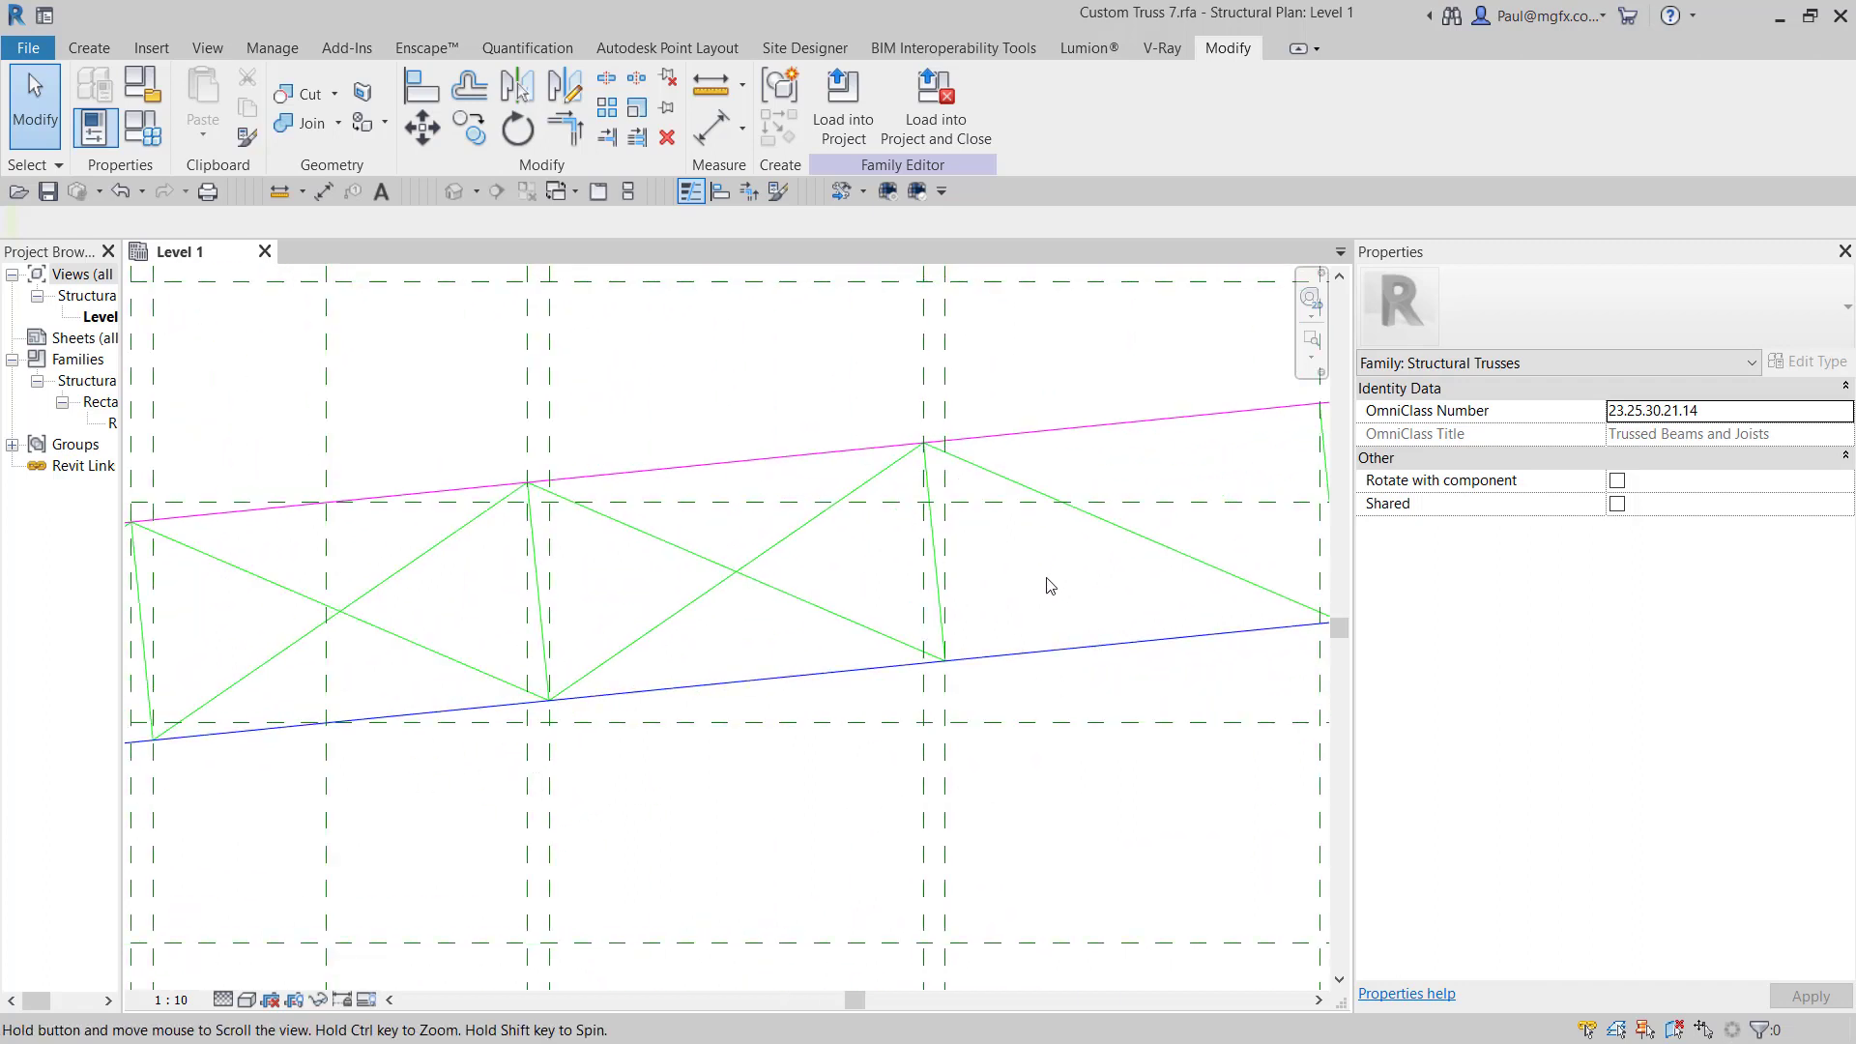
middle_drag(1048, 580, 858, 647)
scroll(981, 520, up, 1)
middle_drag(1007, 509, 828, 547)
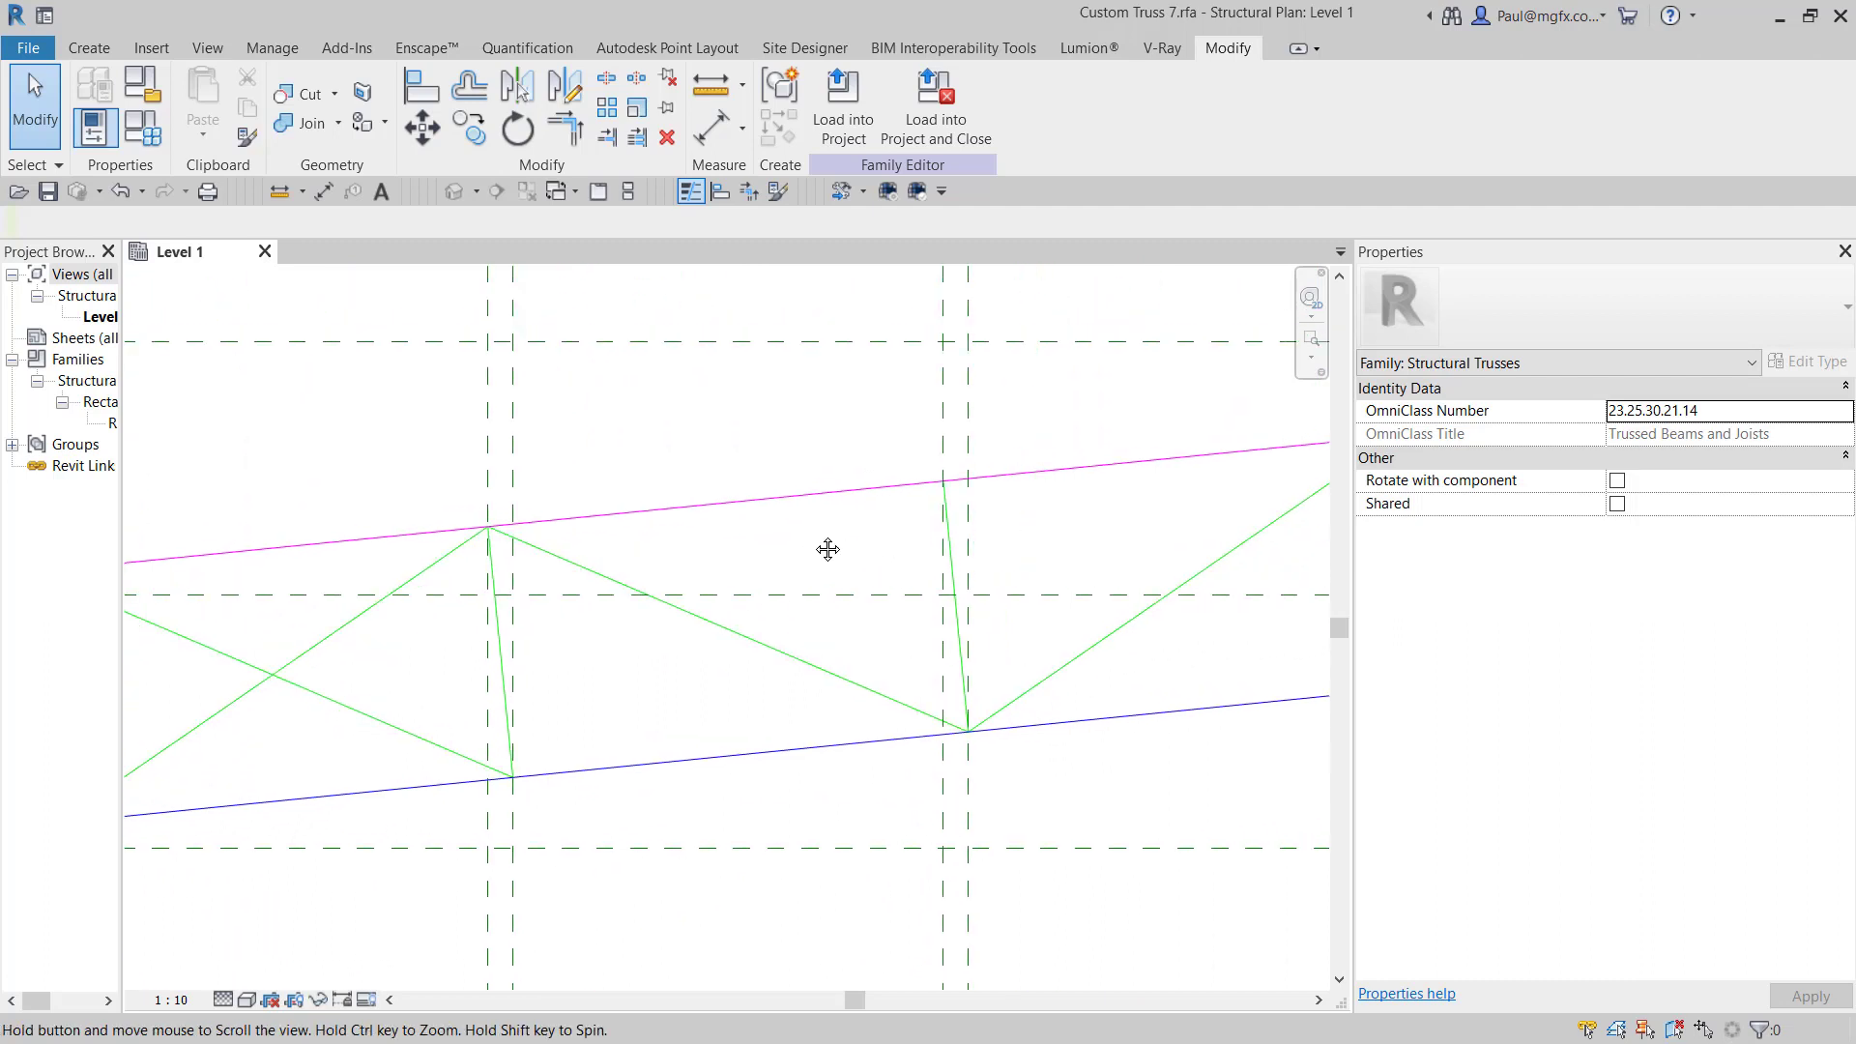
middle_drag(1105, 553, 538, 637)
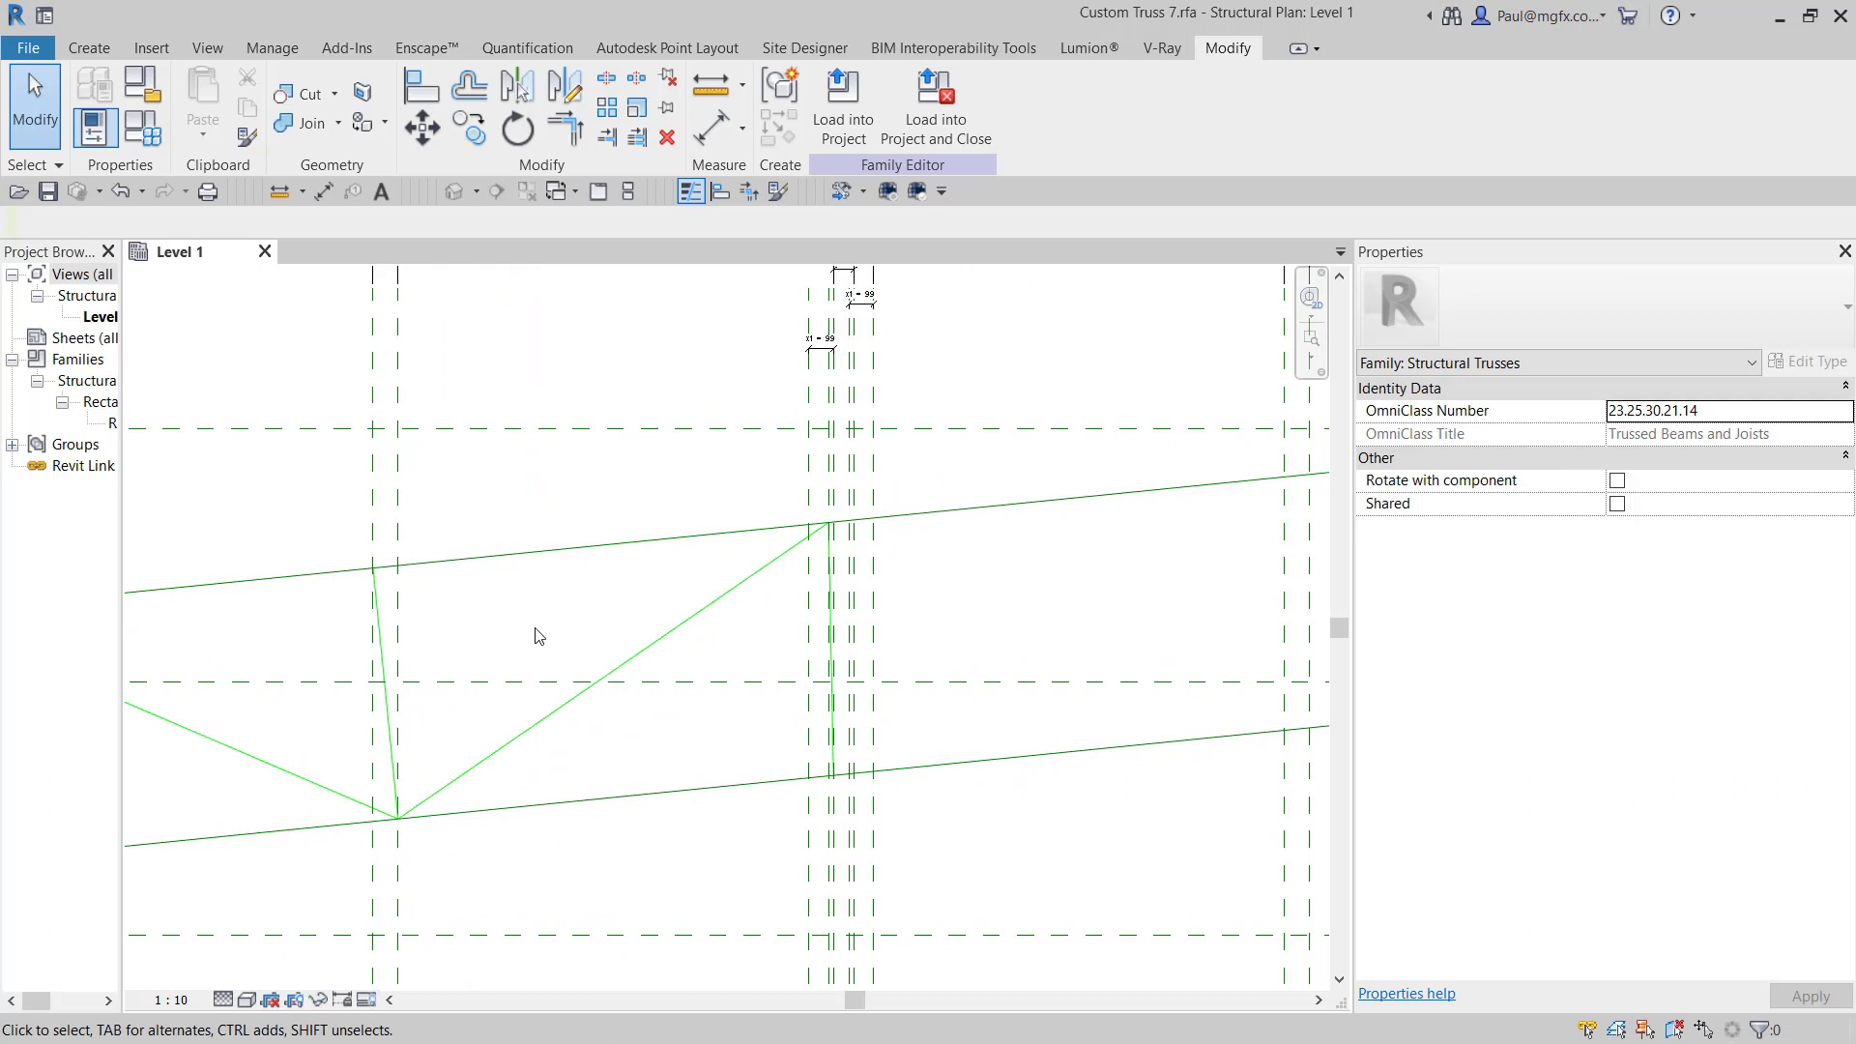
scroll(536, 628, down, 1)
middle_drag(539, 639, 671, 622)
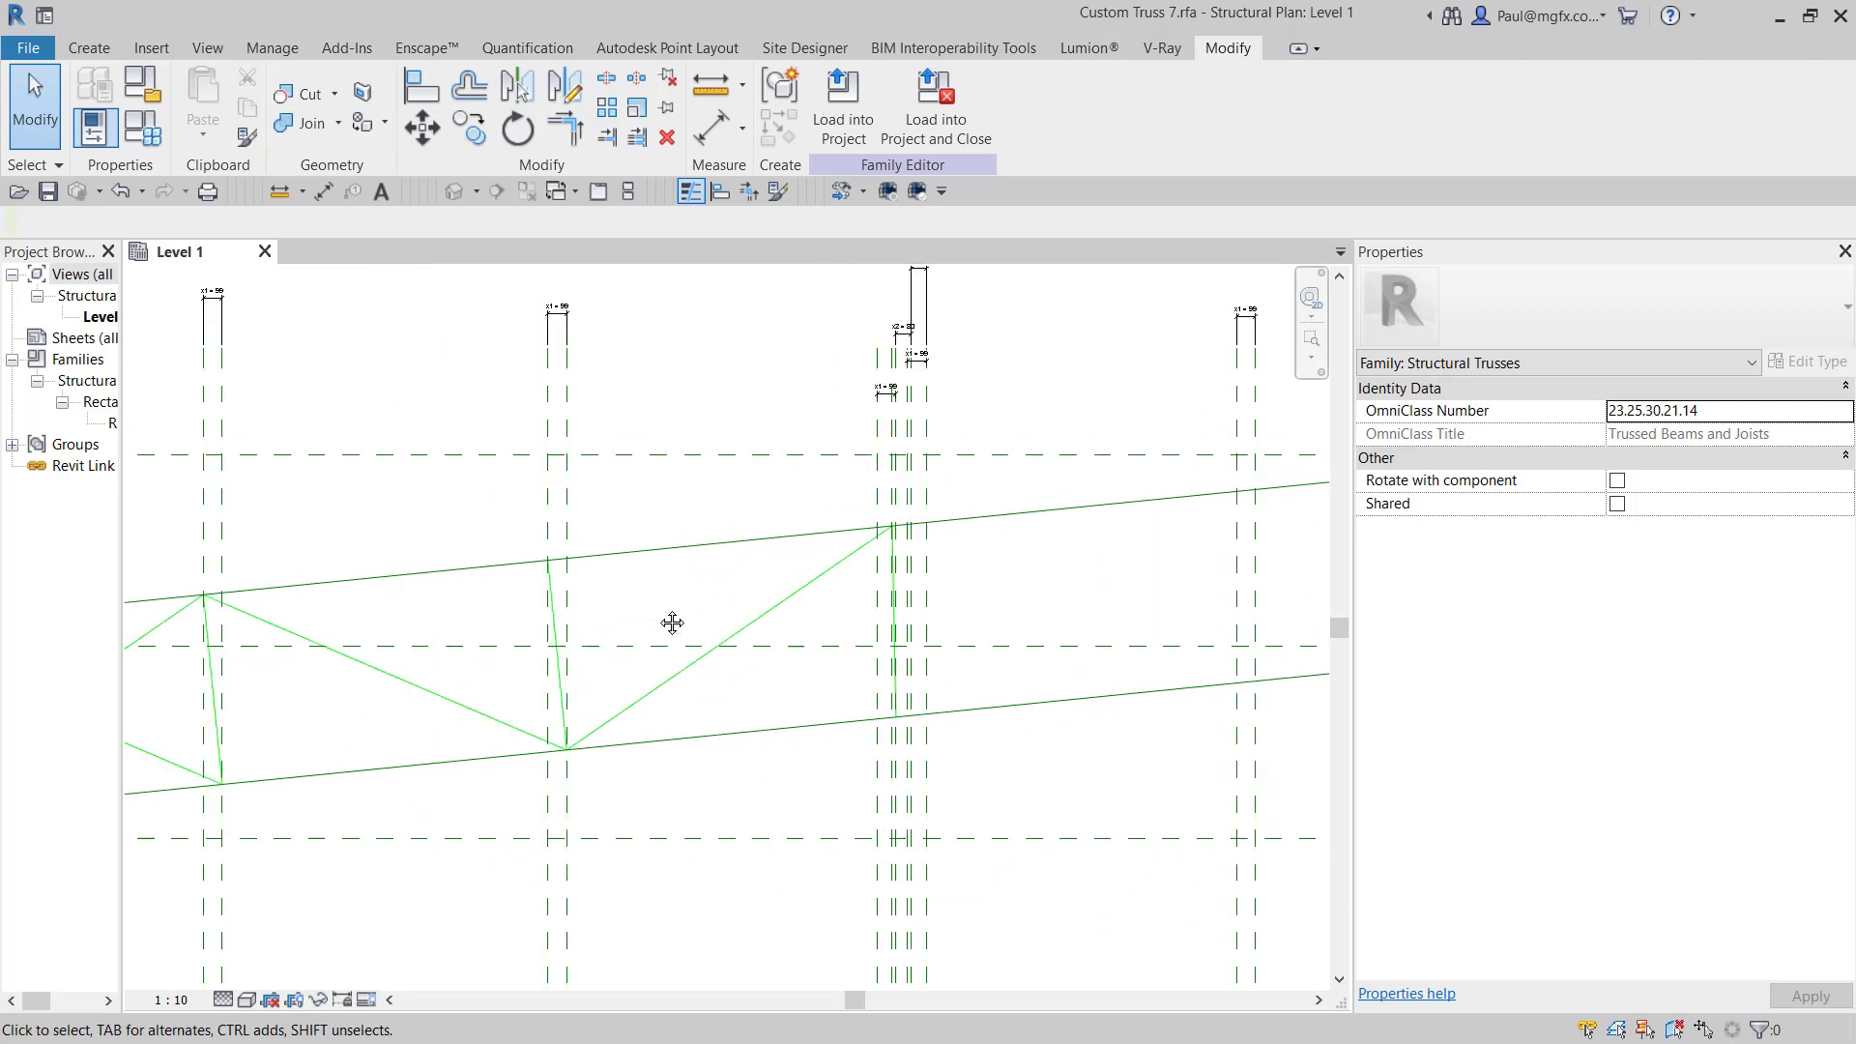
middle_drag(490, 734, 534, 651)
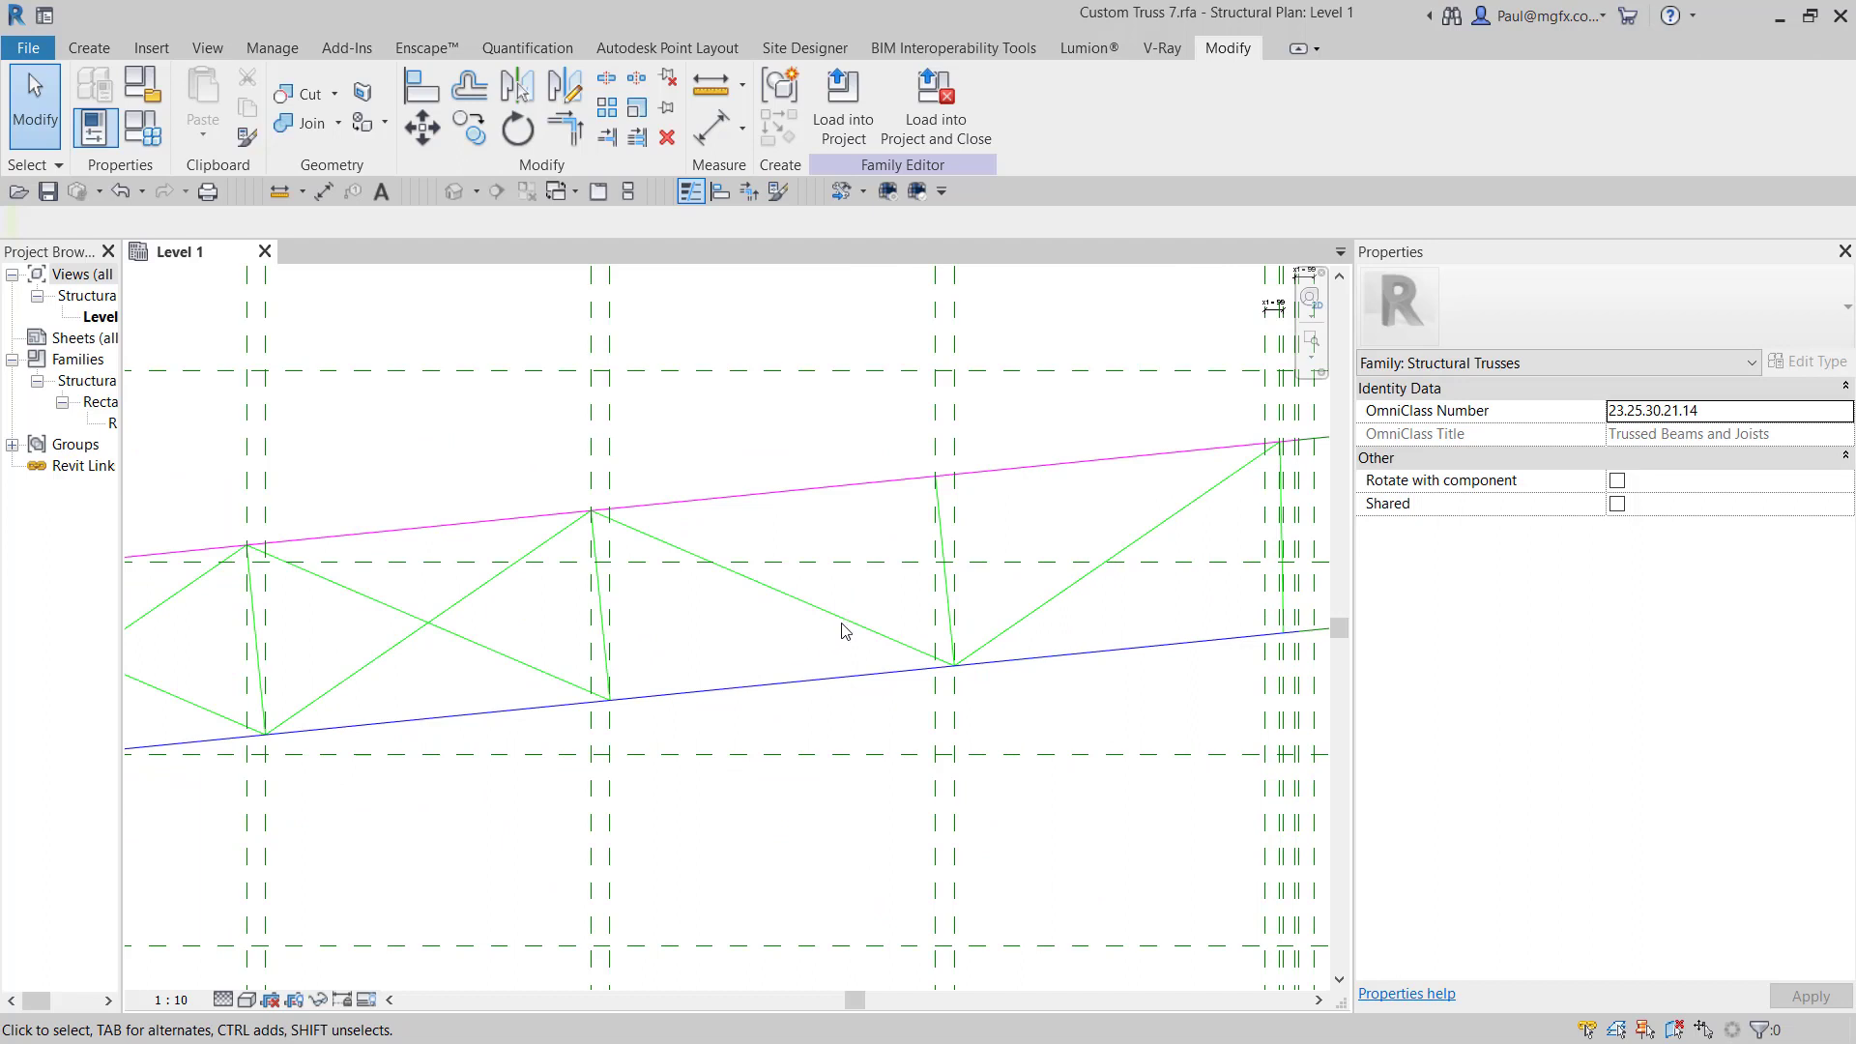
scroll(842, 629, up, 1)
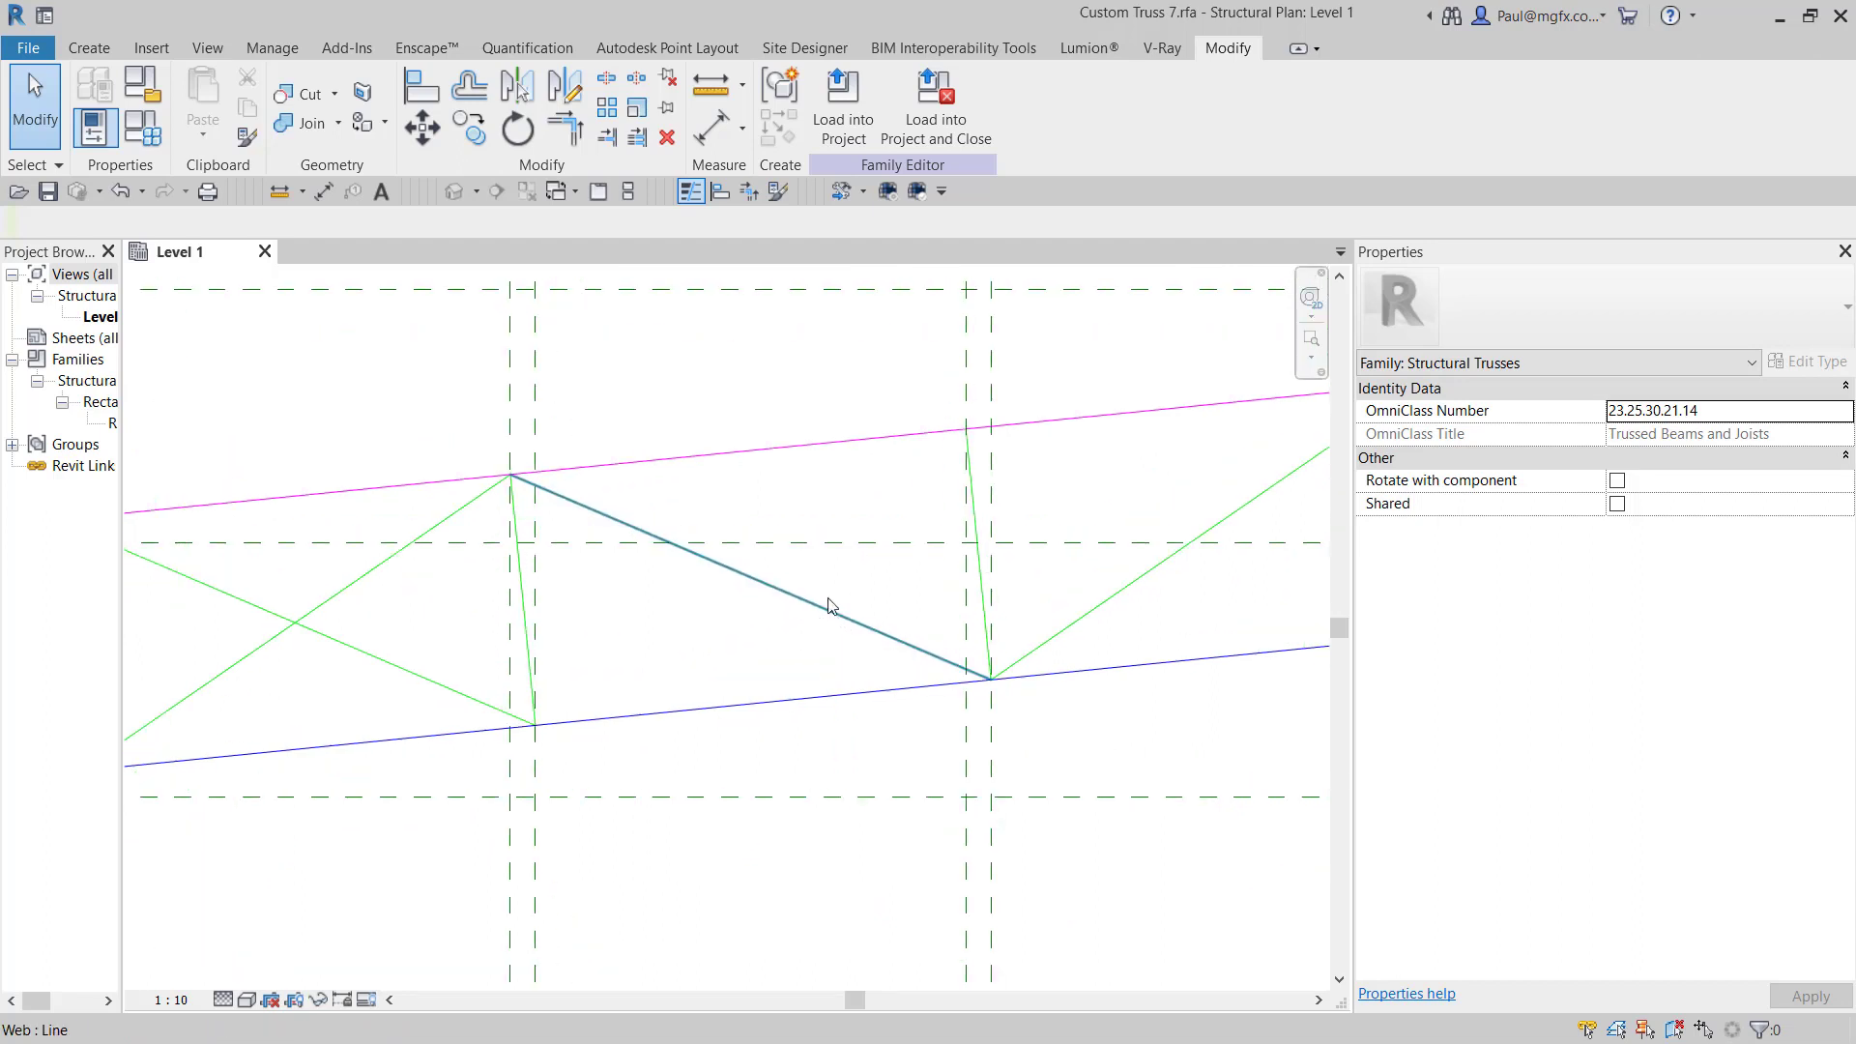